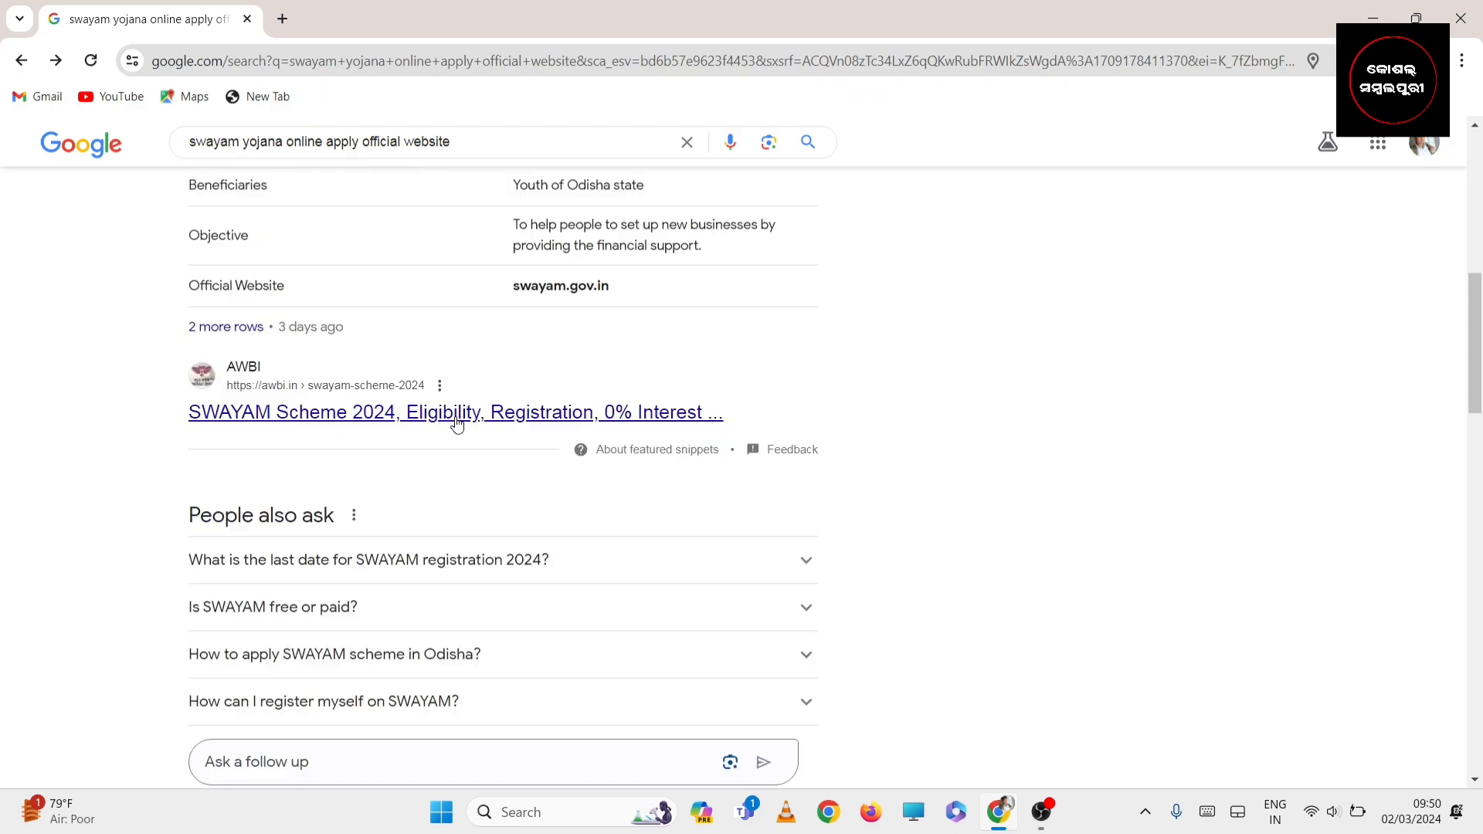
# Step: Open the 'Panchayati Raj & Drinking Water Department, Govt Of Odisha' result for swayam.odisha.gov.in
pyautogui.scroll(-4, 191, 398)
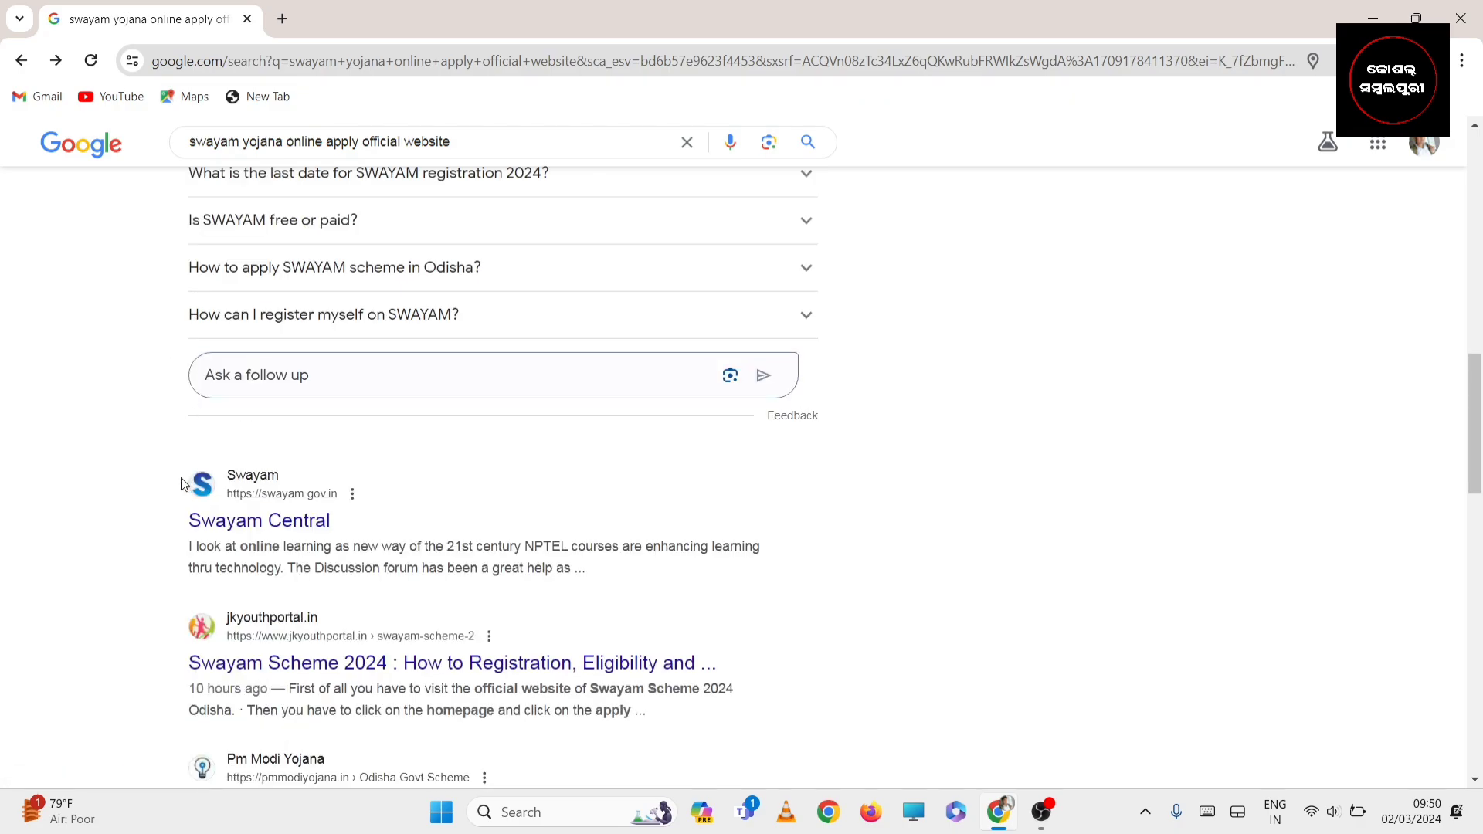
pyautogui.scroll(-3, 189, 484)
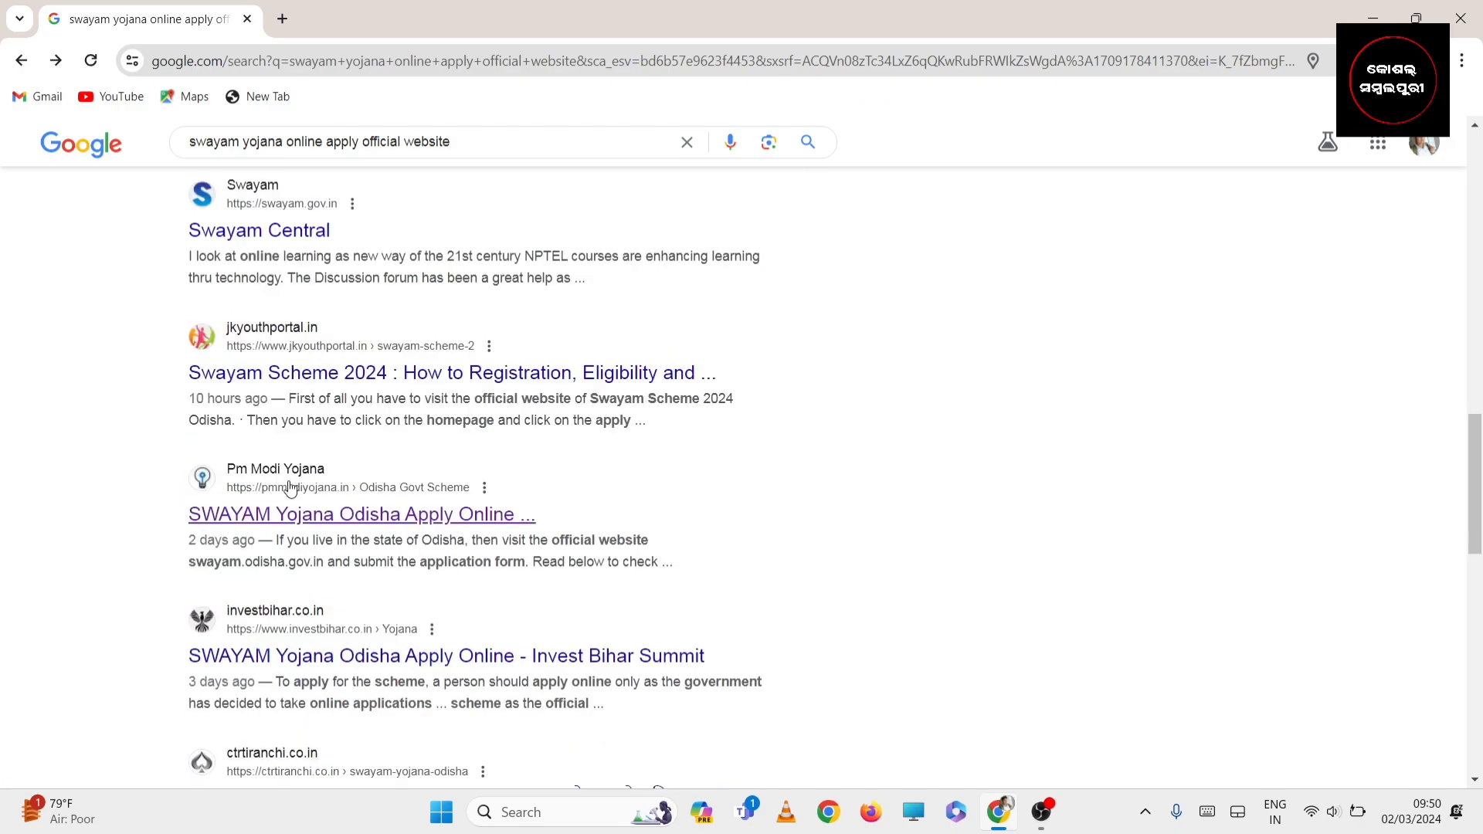
pyautogui.scroll(-2, 297, 498)
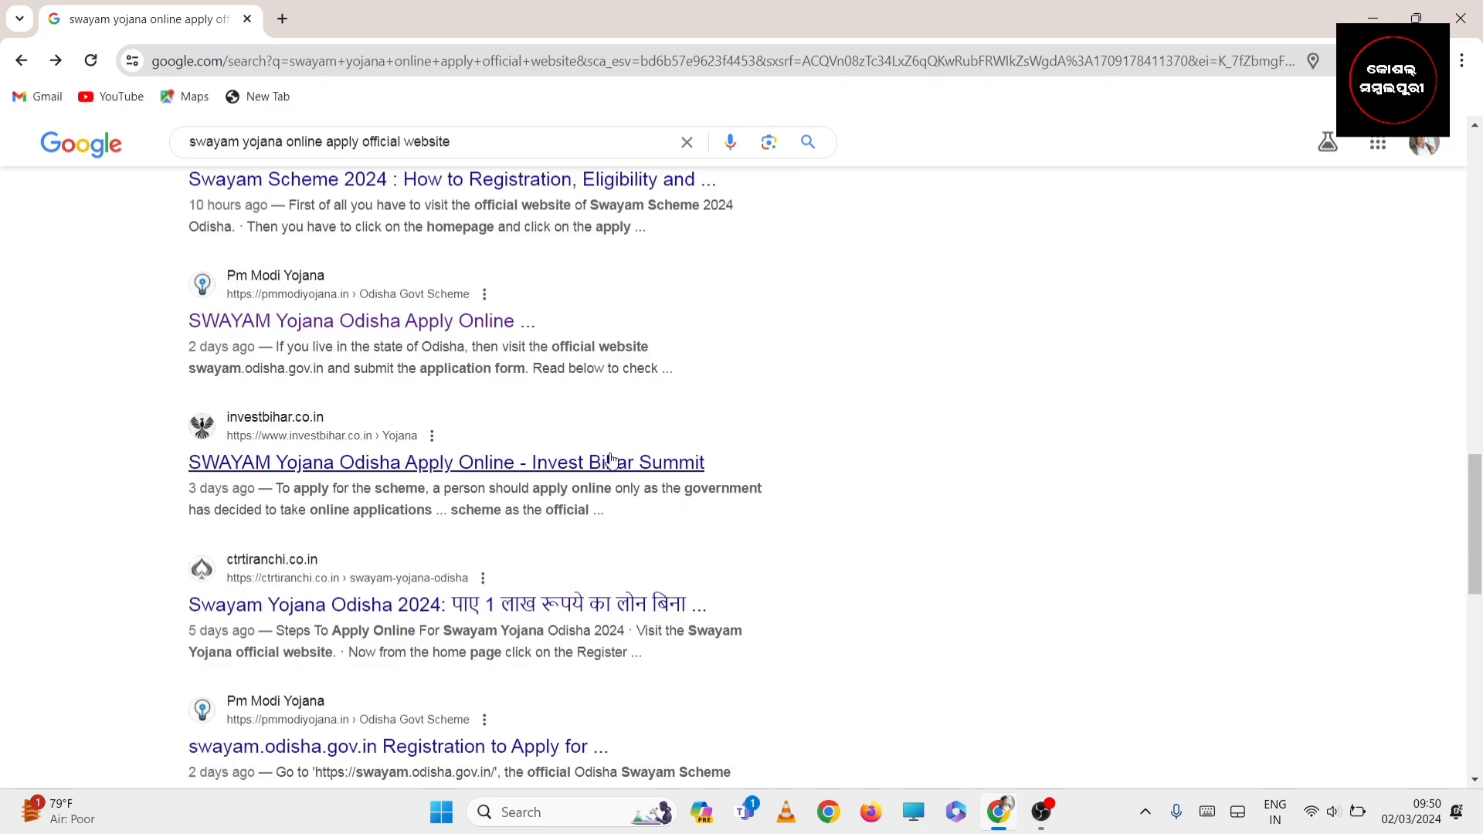
pyautogui.scroll(-2, 579, 374)
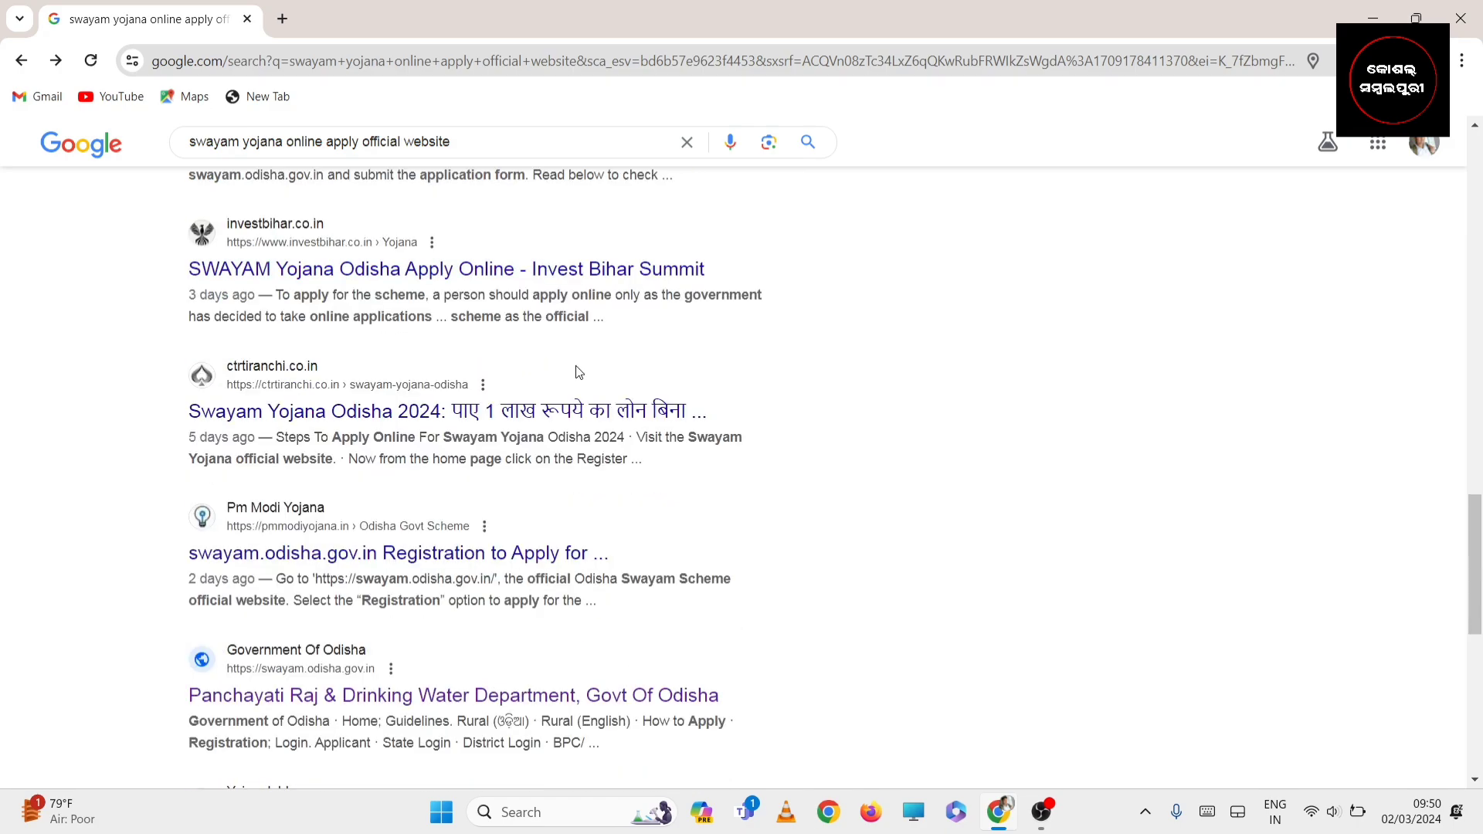
pyautogui.scroll(-1, 578, 373)
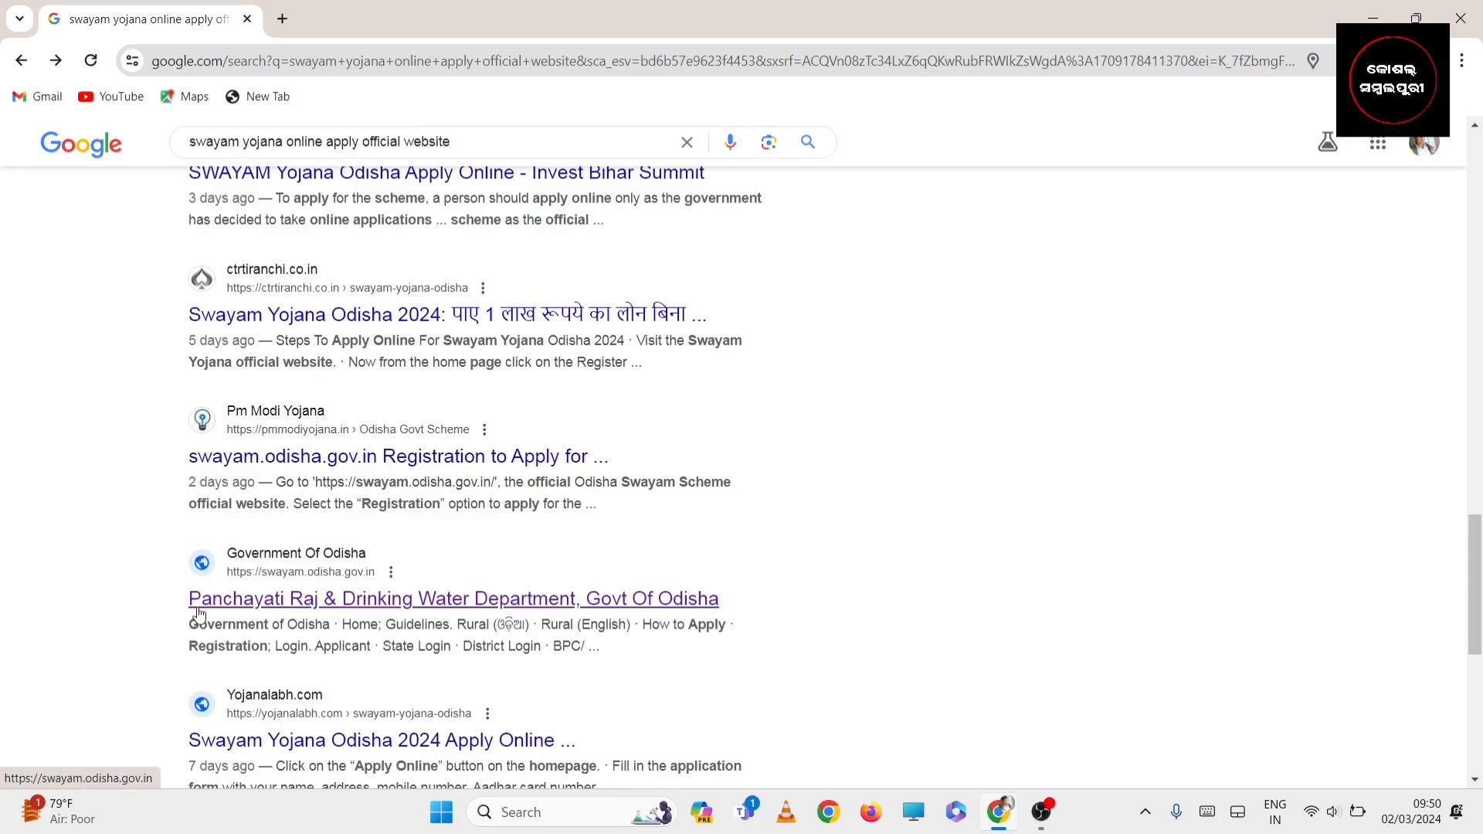
pyautogui.click(396, 599)
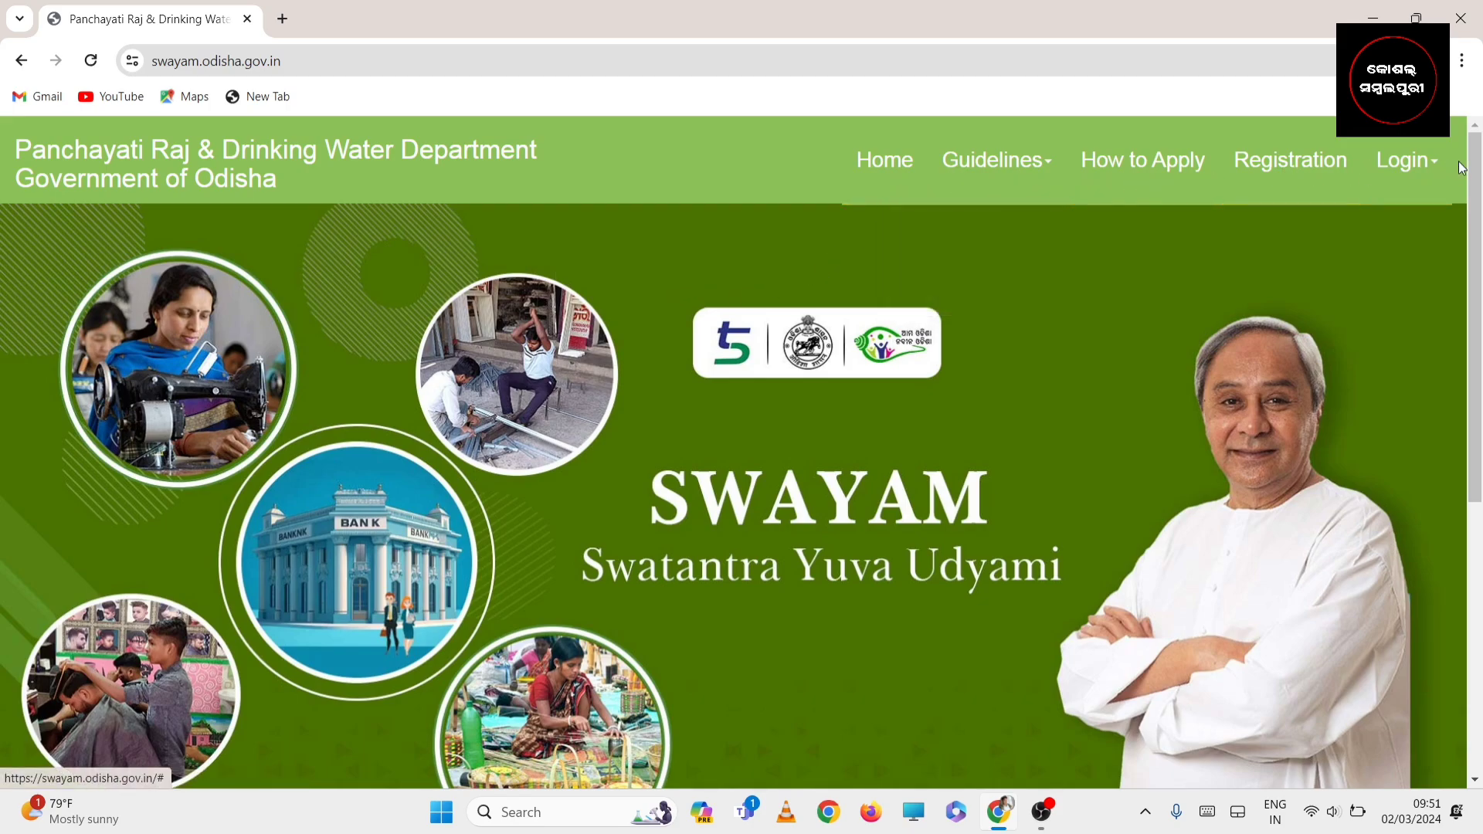
# Step: Open Registration from the SWAYAM homepage's top navigation bar
pyautogui.click(1298, 162)
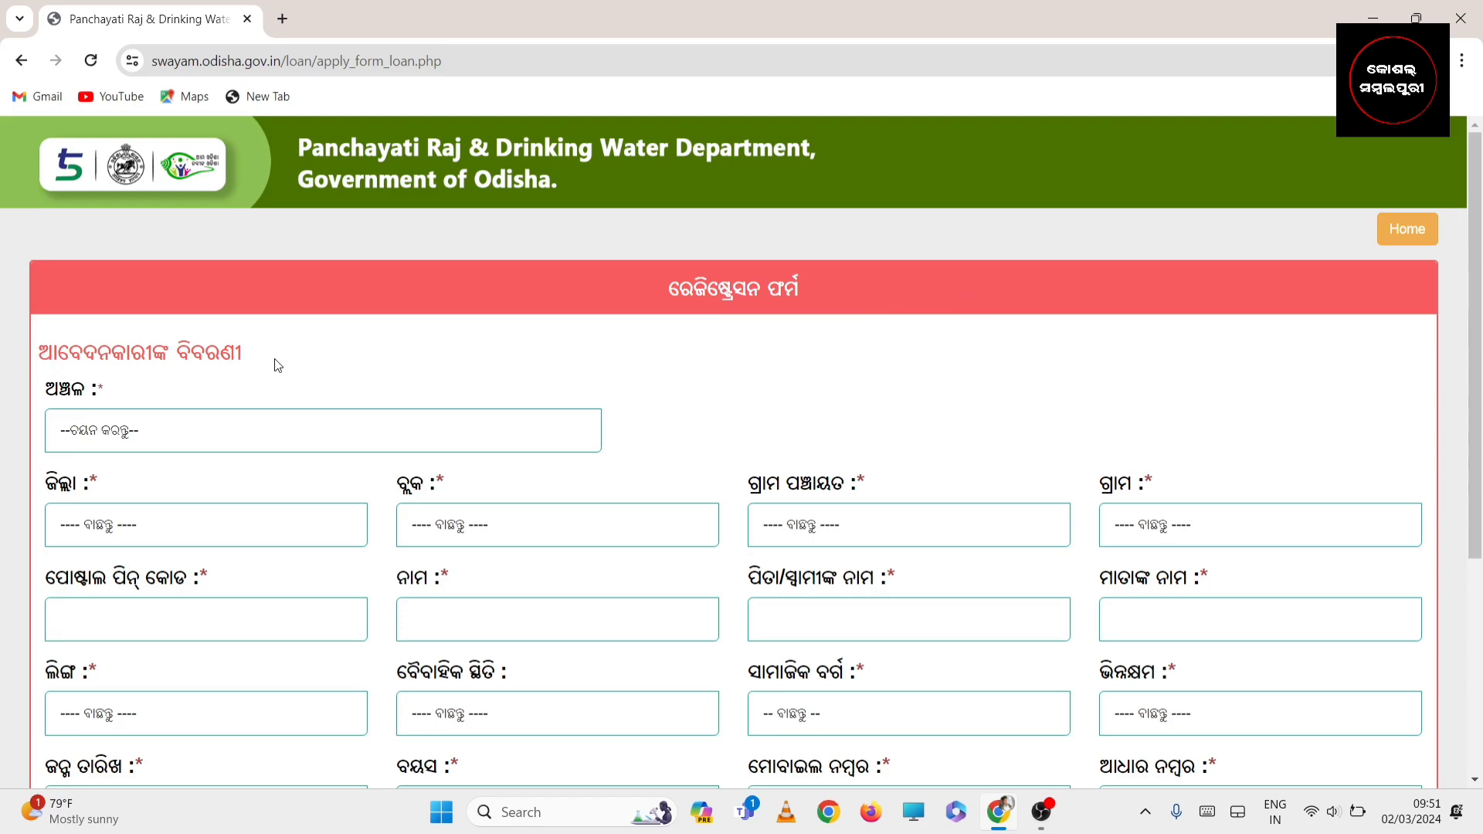
# Step: Set Area to rural (ଗ୍ରାମାଞ୍ଚଳ) and District to NUAPADA
pyautogui.click(122, 434)
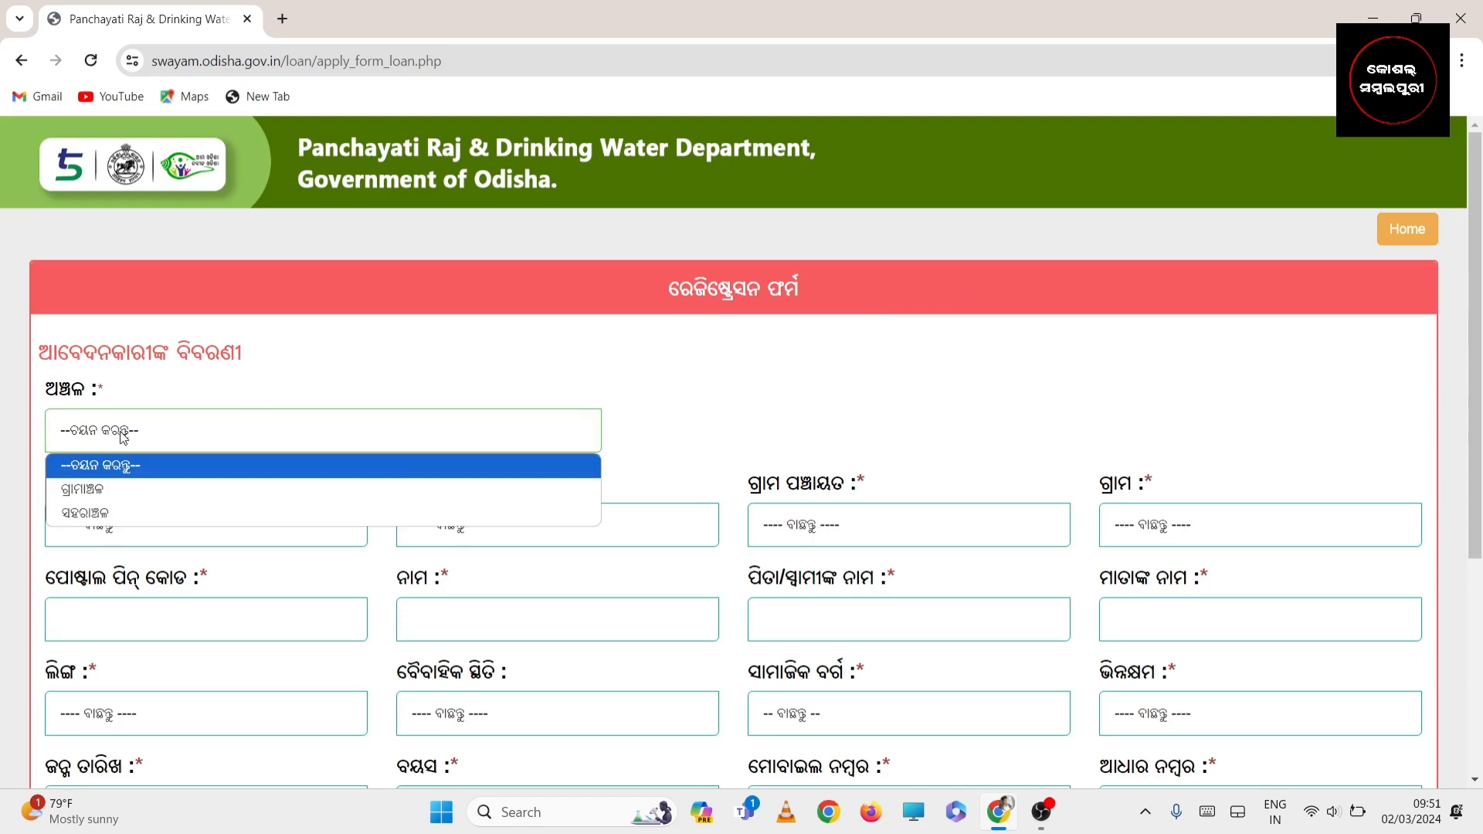
pyautogui.click(114, 491)
pyautogui.click(111, 528)
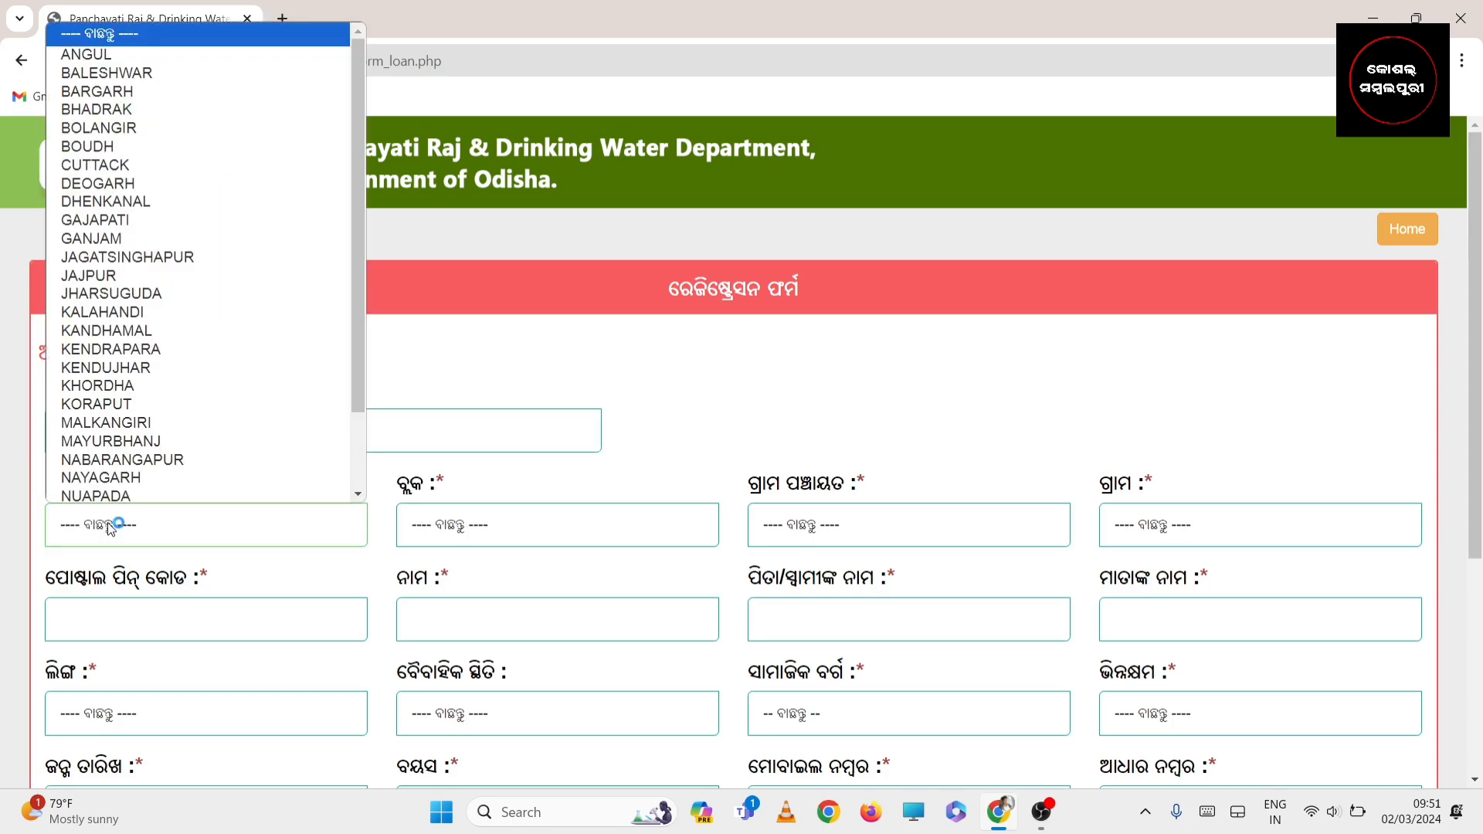
pyautogui.click(115, 496)
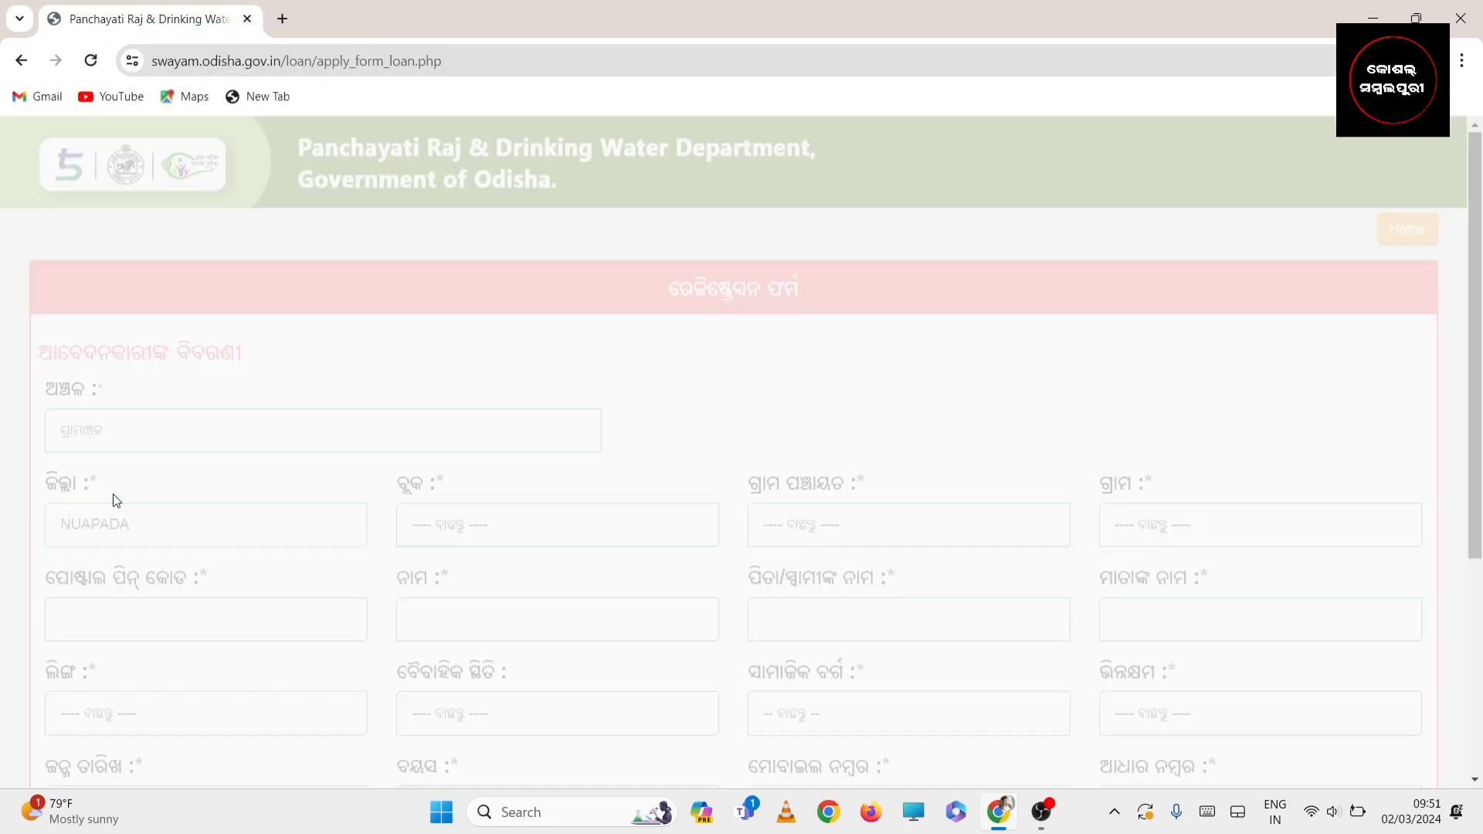
# Step: Choose the applicant's block, gram panchayat and village from their dropdowns
pyautogui.click(452, 540)
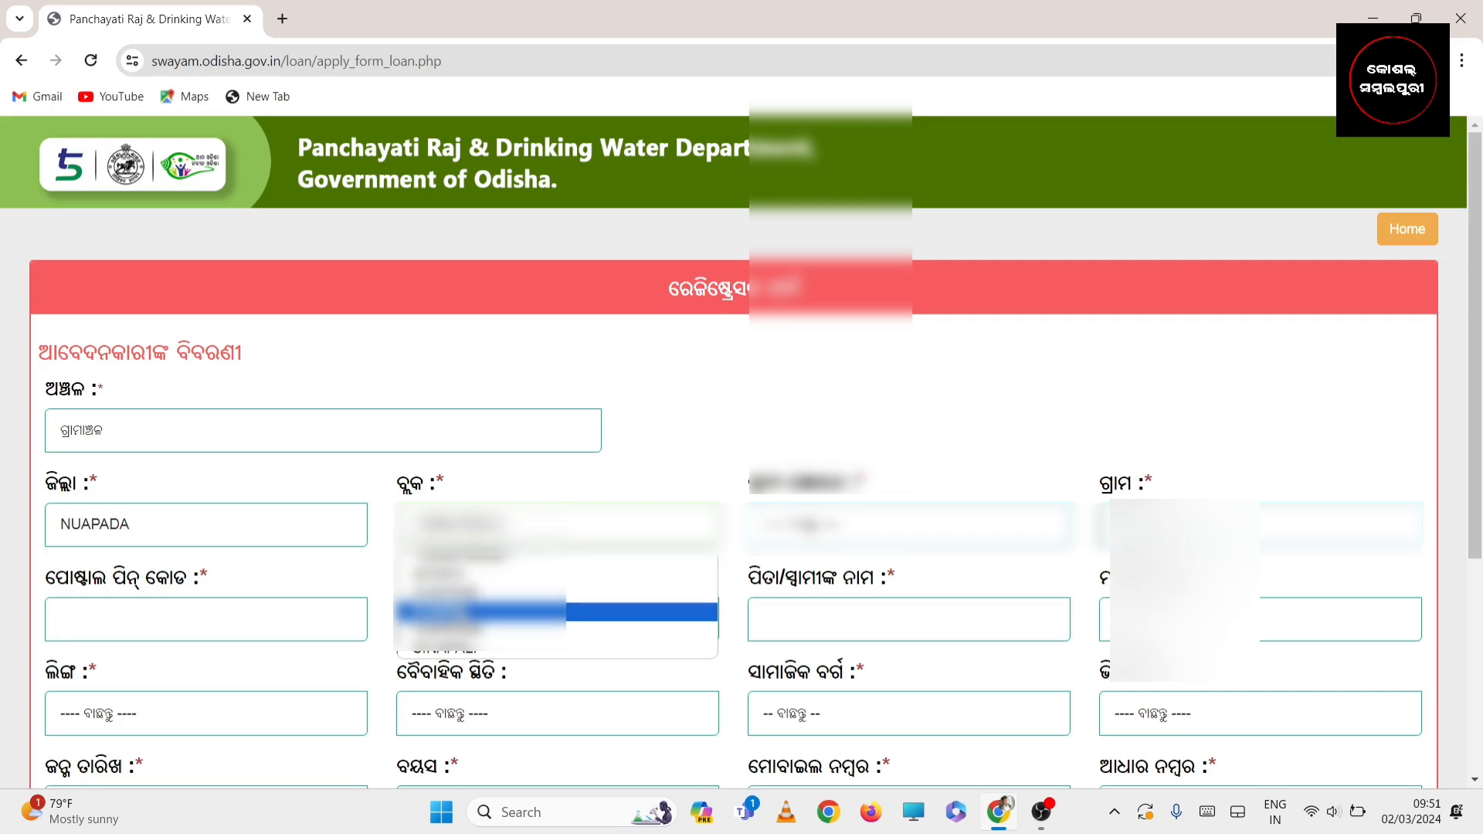
pyautogui.click(529, 592)
pyautogui.click(784, 519)
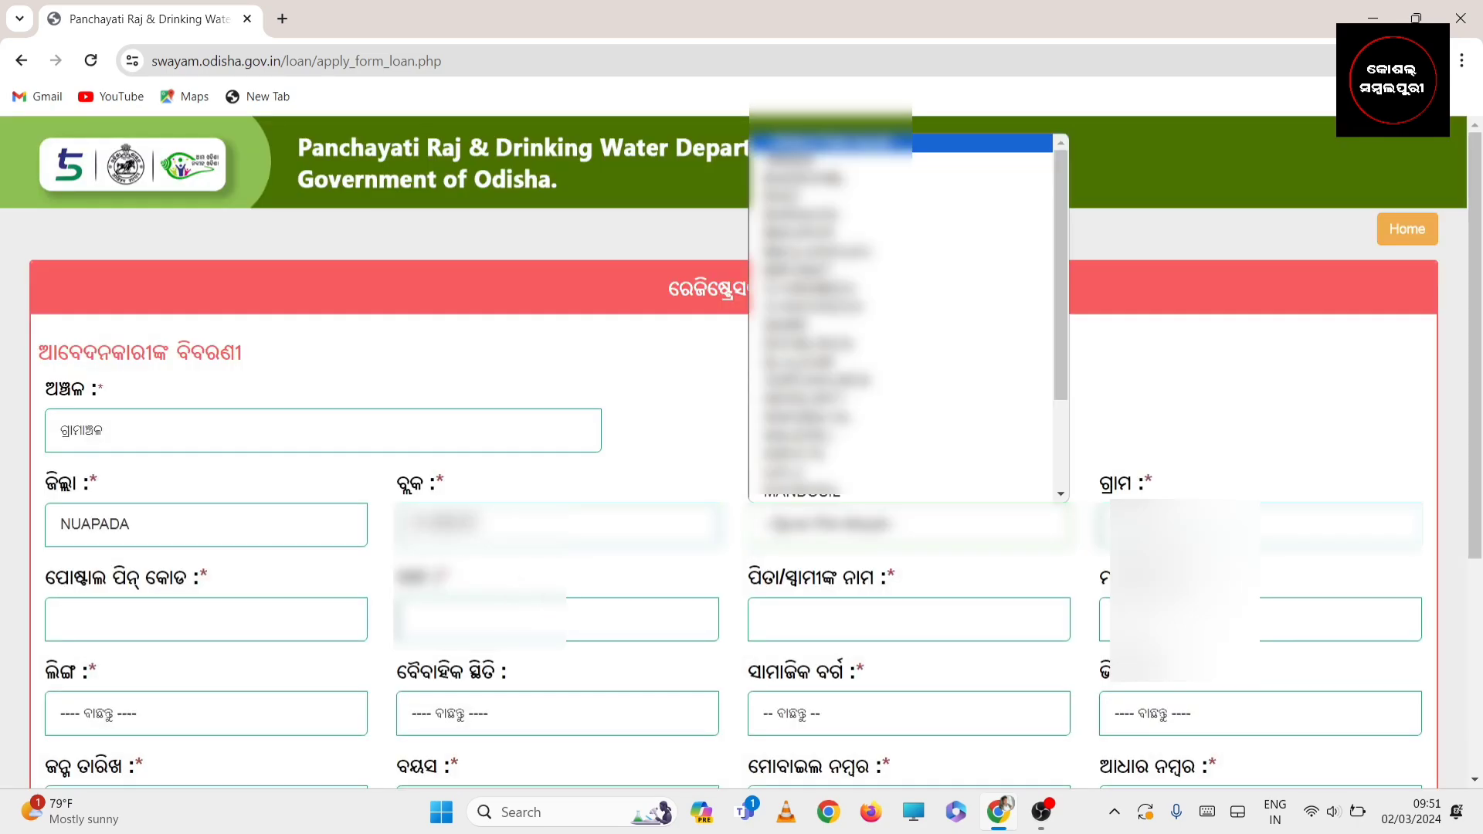
pyautogui.click(800, 439)
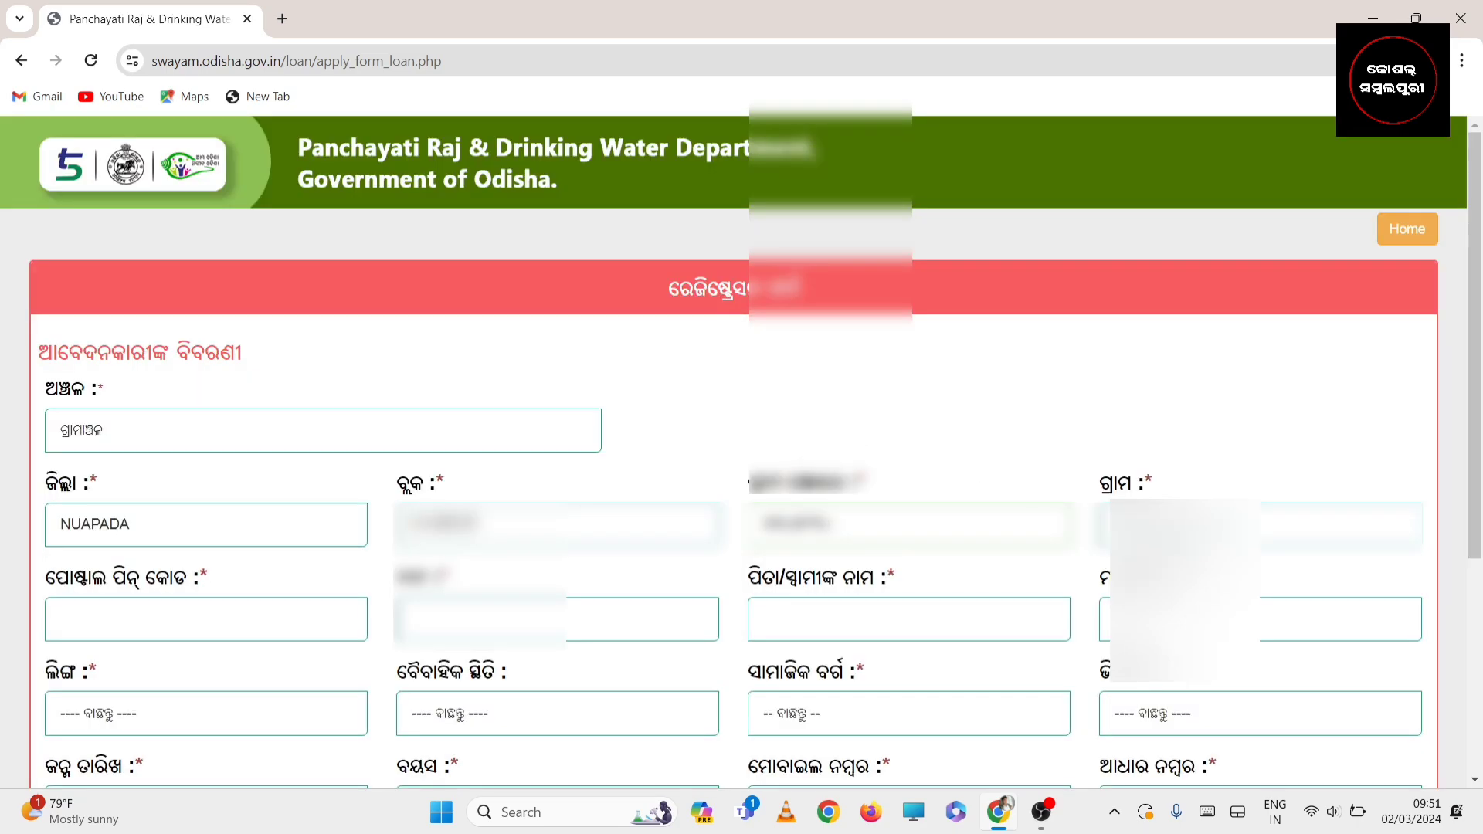
pyautogui.click(1146, 526)
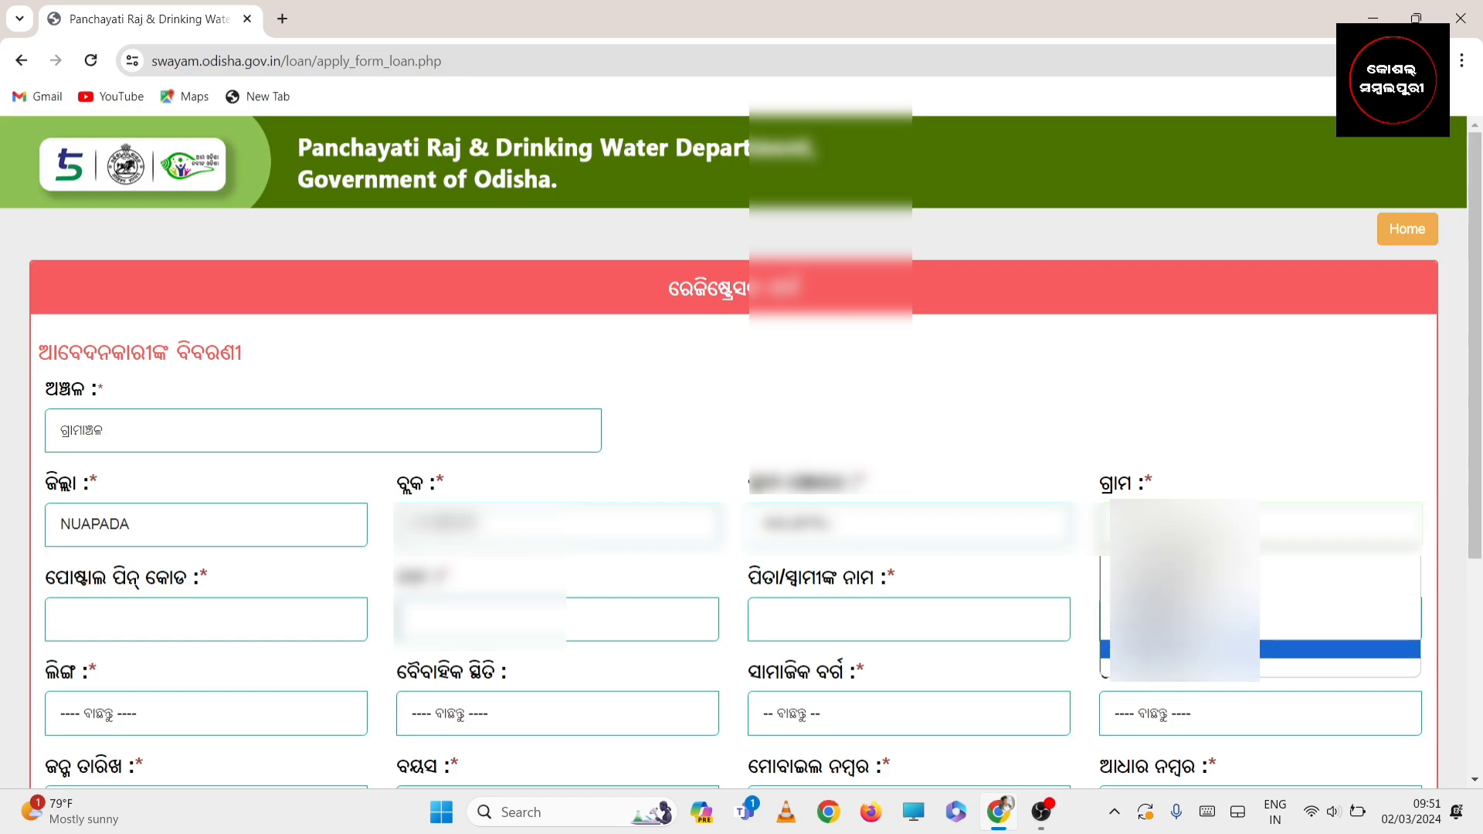
pyautogui.click(1163, 652)
pyautogui.click(127, 616)
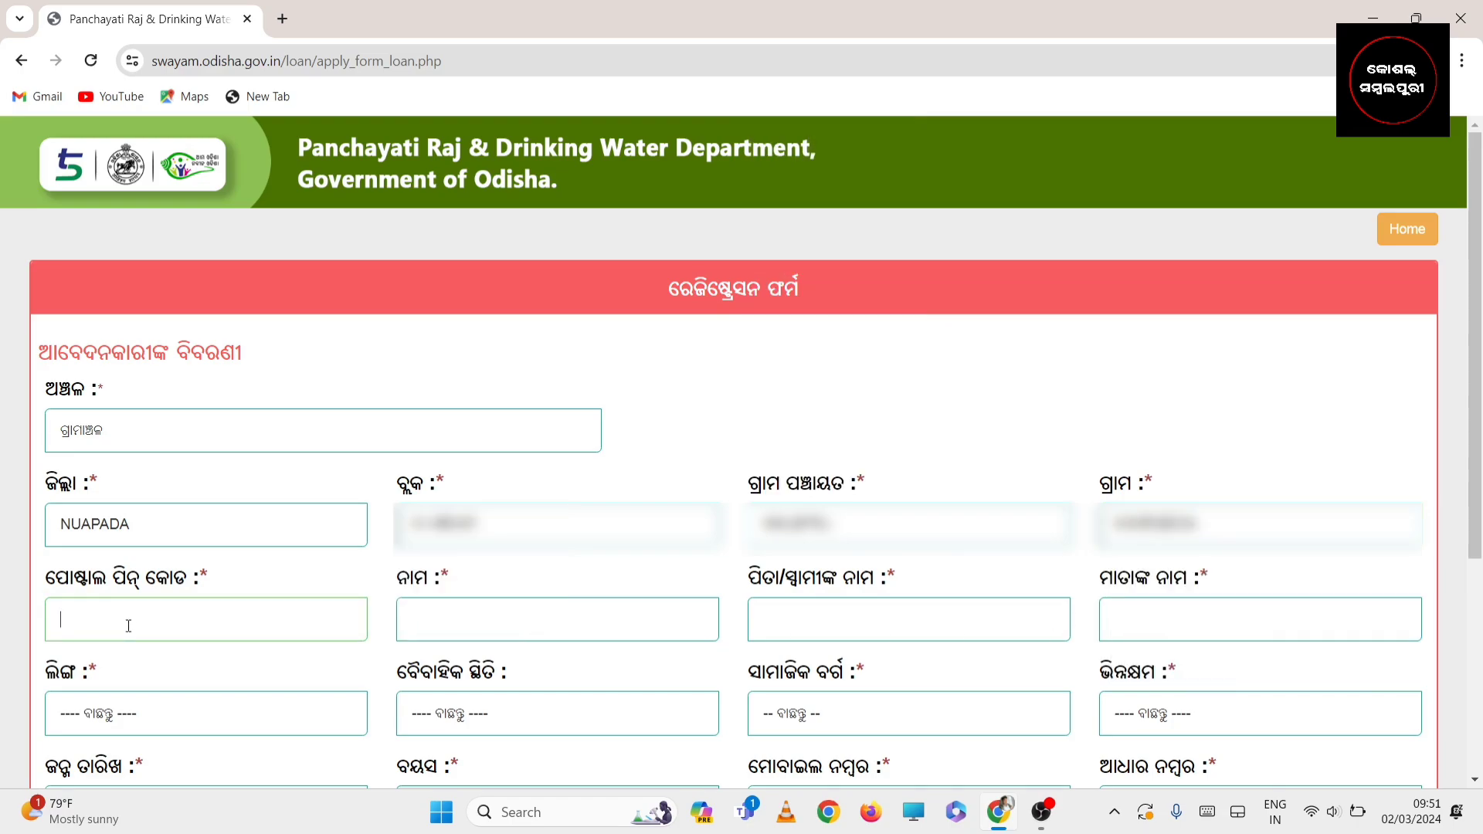
# Step: Enter PIN code 766107 and the applicant's name
pyautogui.write('766107')
pyautogui.click(462, 621)
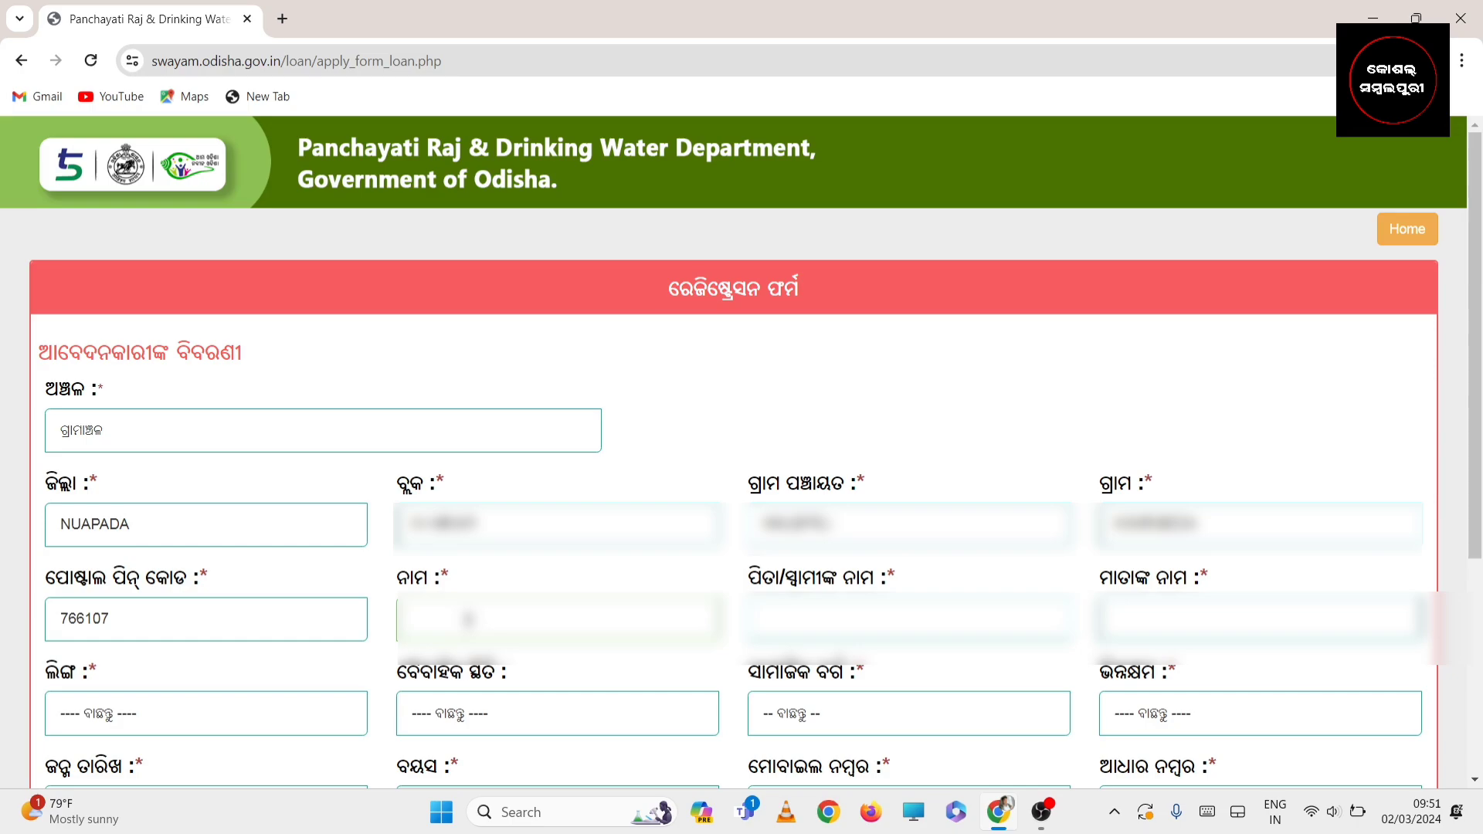
pyautogui.write('[unreadable][unreadable]')
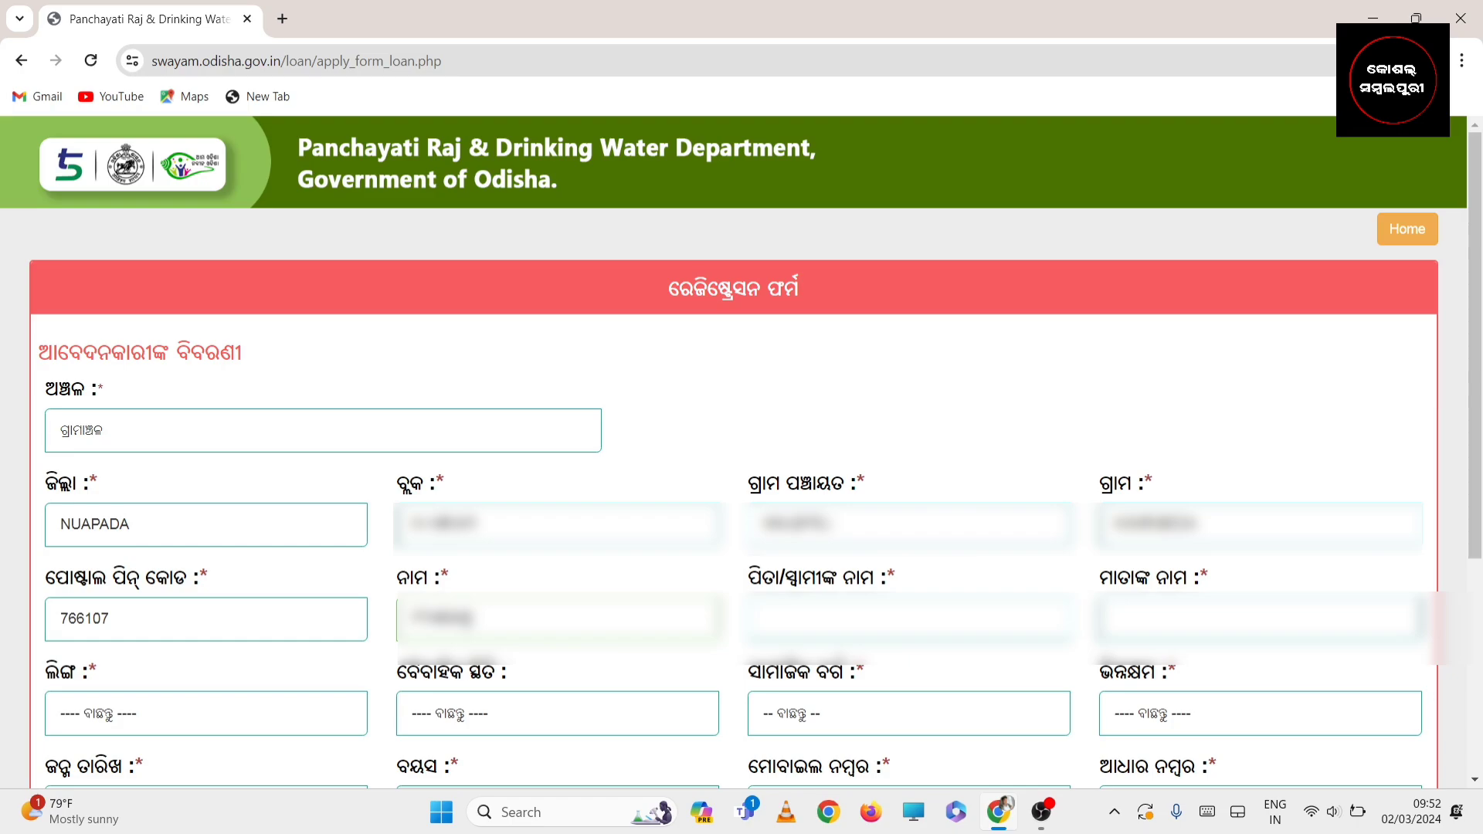
pyautogui.write('[unreadable]')
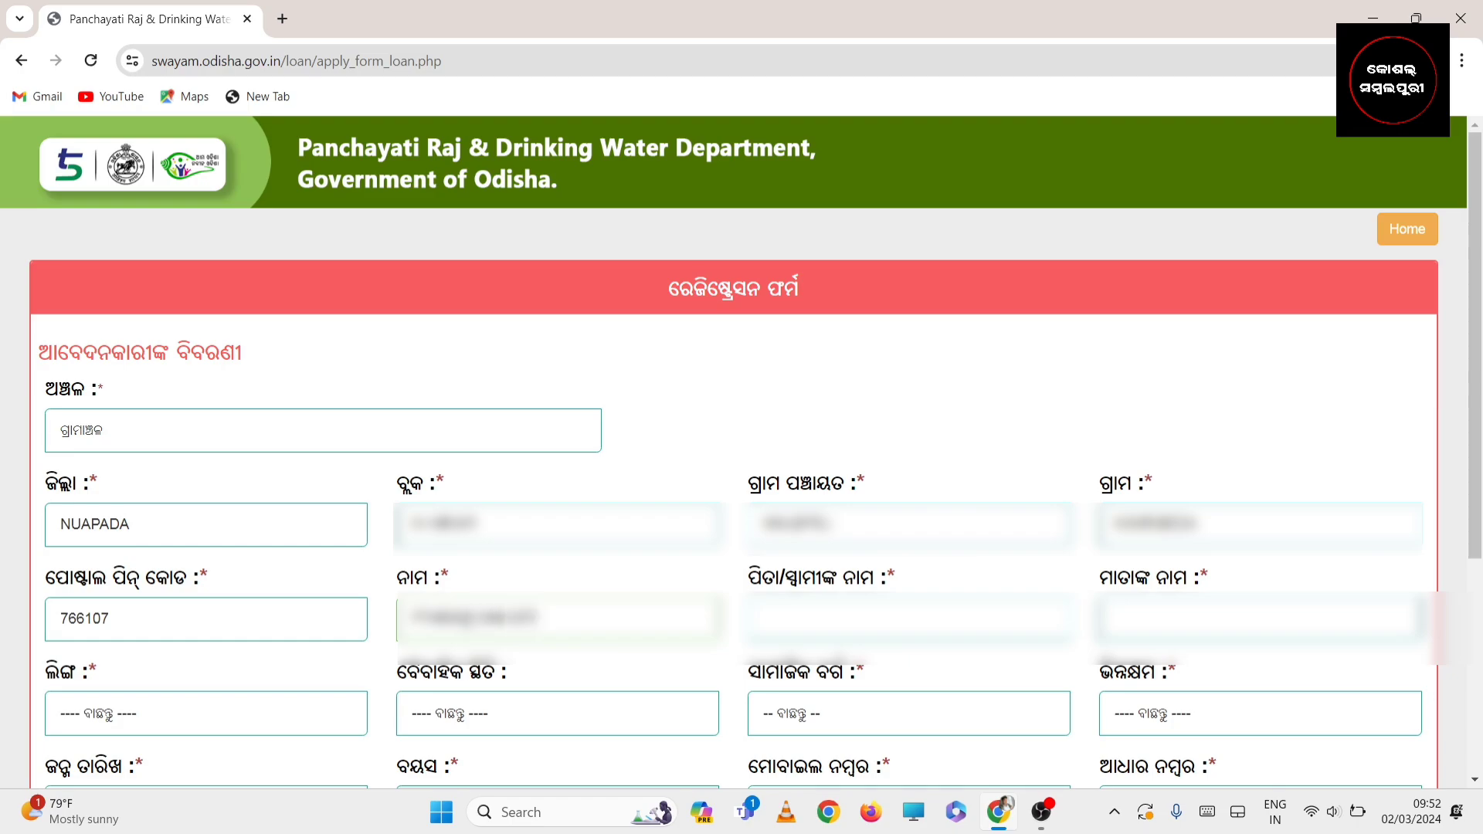
pyautogui.write('[unreadable]')
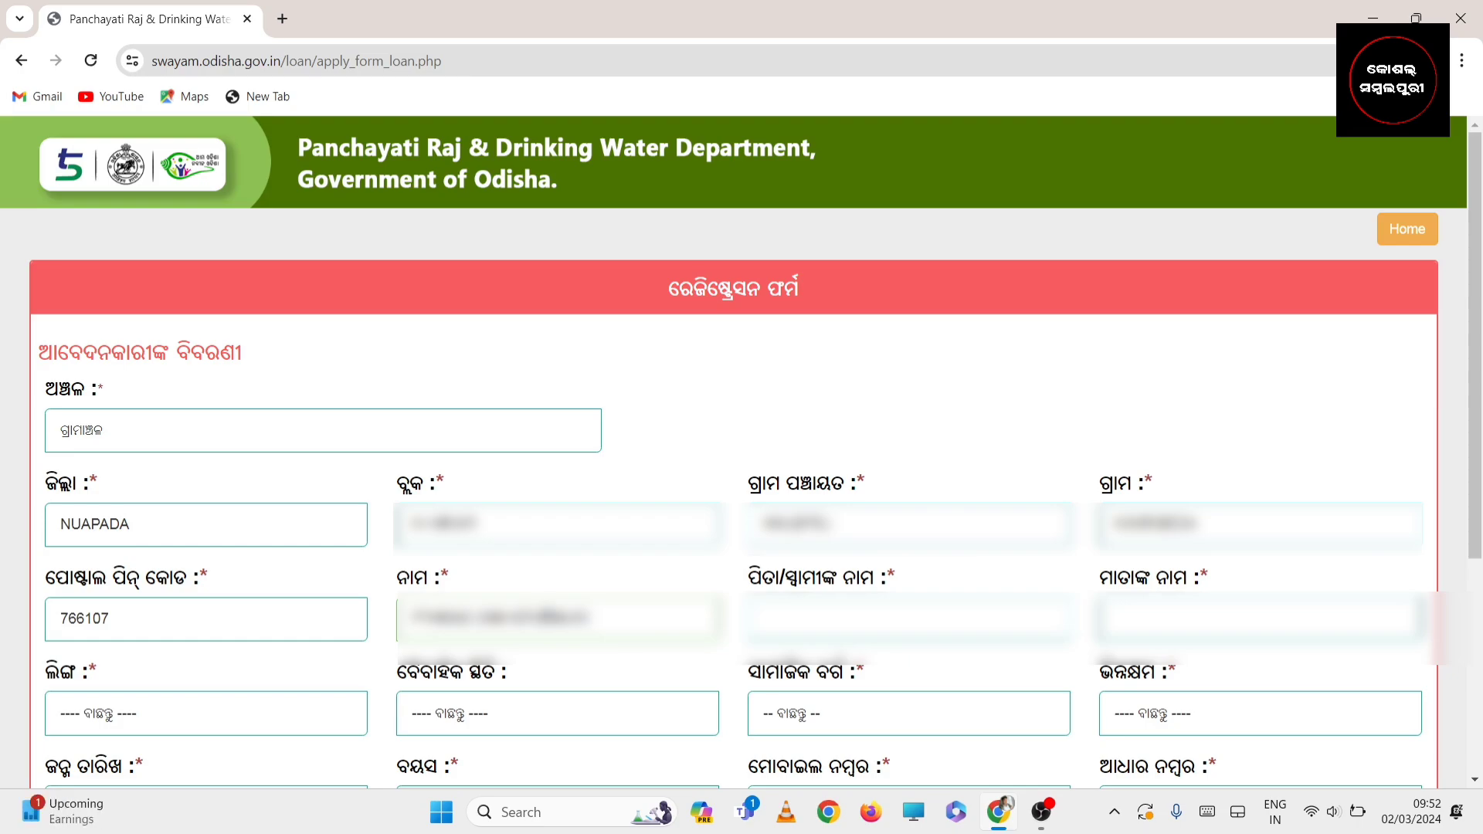
# Step: Enter the father's/husband's name and the mother's name, correcting typos
pyautogui.click(821, 608)
pyautogui.write('[unreadable] [unreadable]')
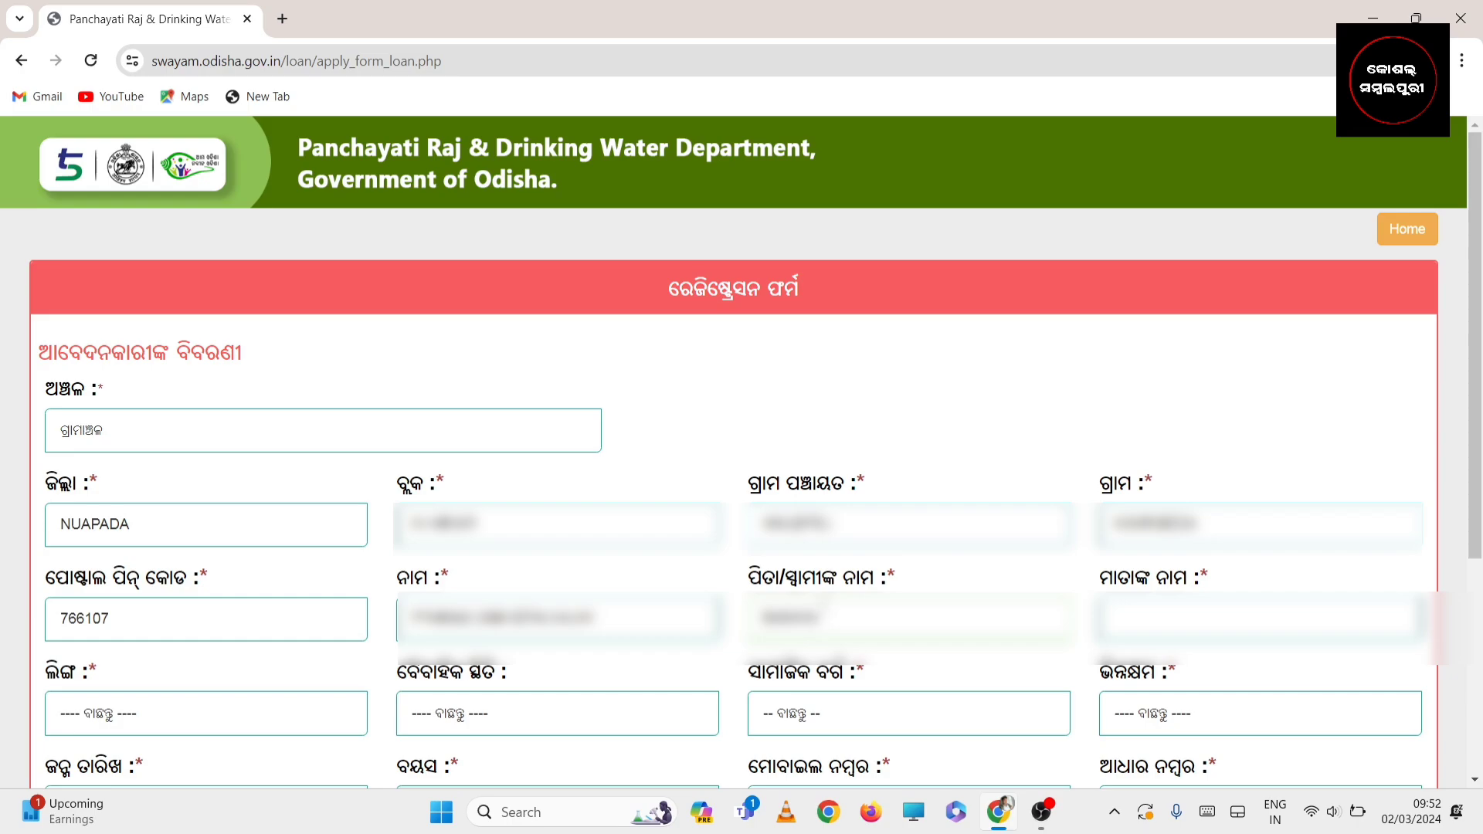
pyautogui.write('[unreadable]')
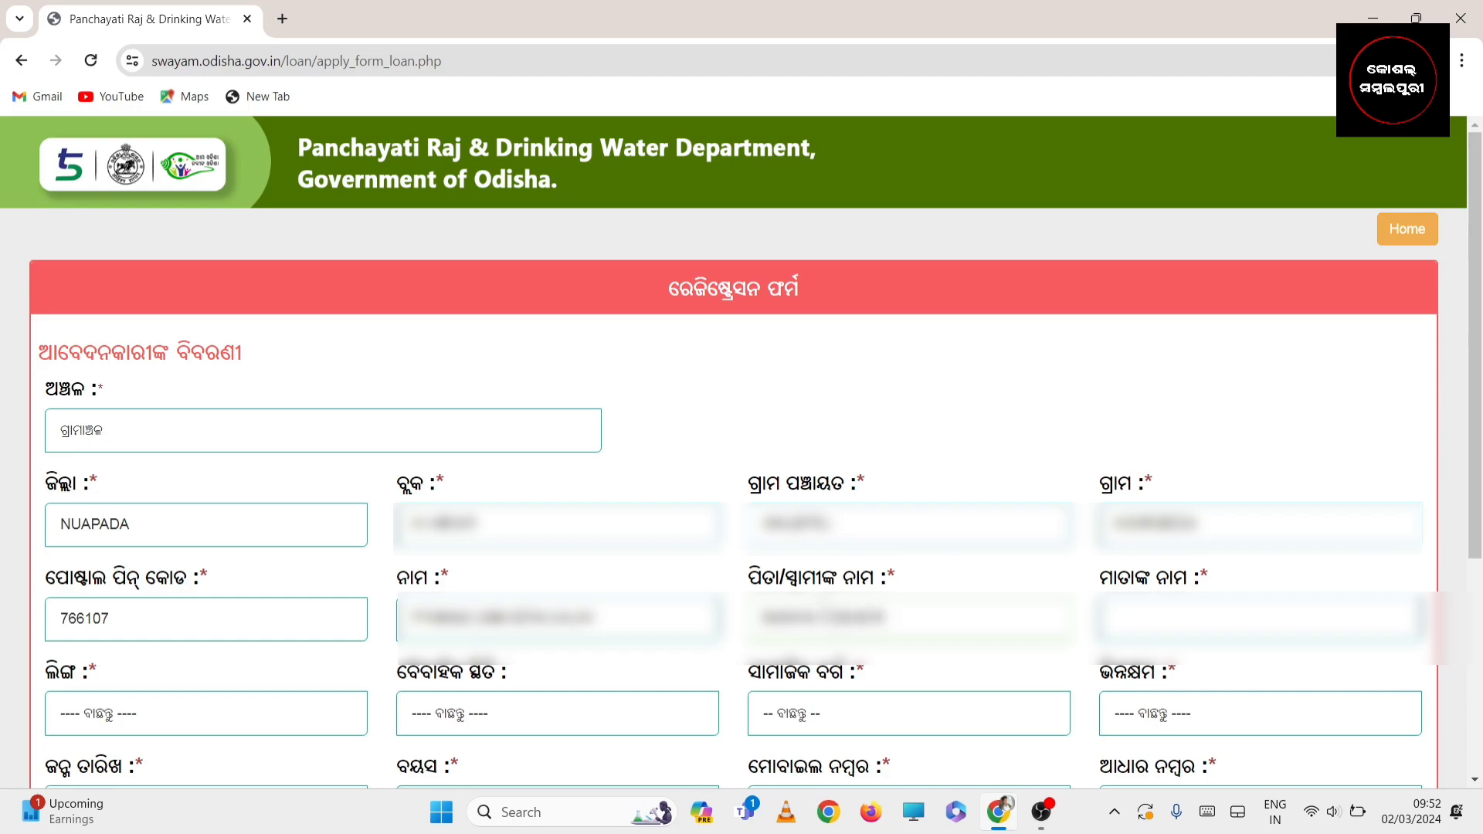
pyautogui.write('[unreadable]')
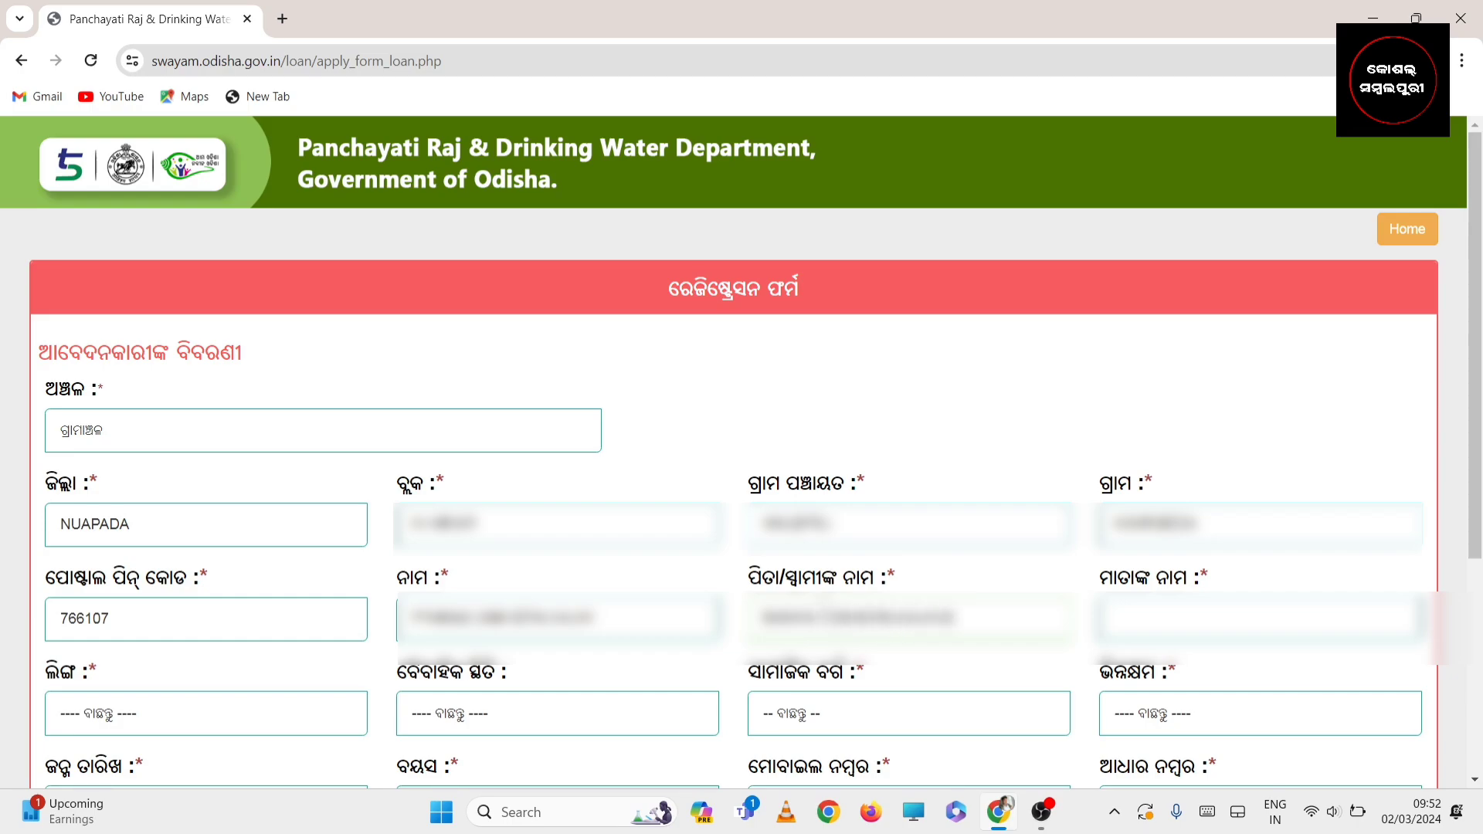
pyautogui.write('[unreadable]')
pyautogui.press('BackSpace')
pyautogui.click(1167, 614)
pyautogui.write('[unreadable]')
pyautogui.press('BackSpace')
pyautogui.press('BackSpace')
pyautogui.press('BackSpace')
pyautogui.write('[unreadable][unreadable]')
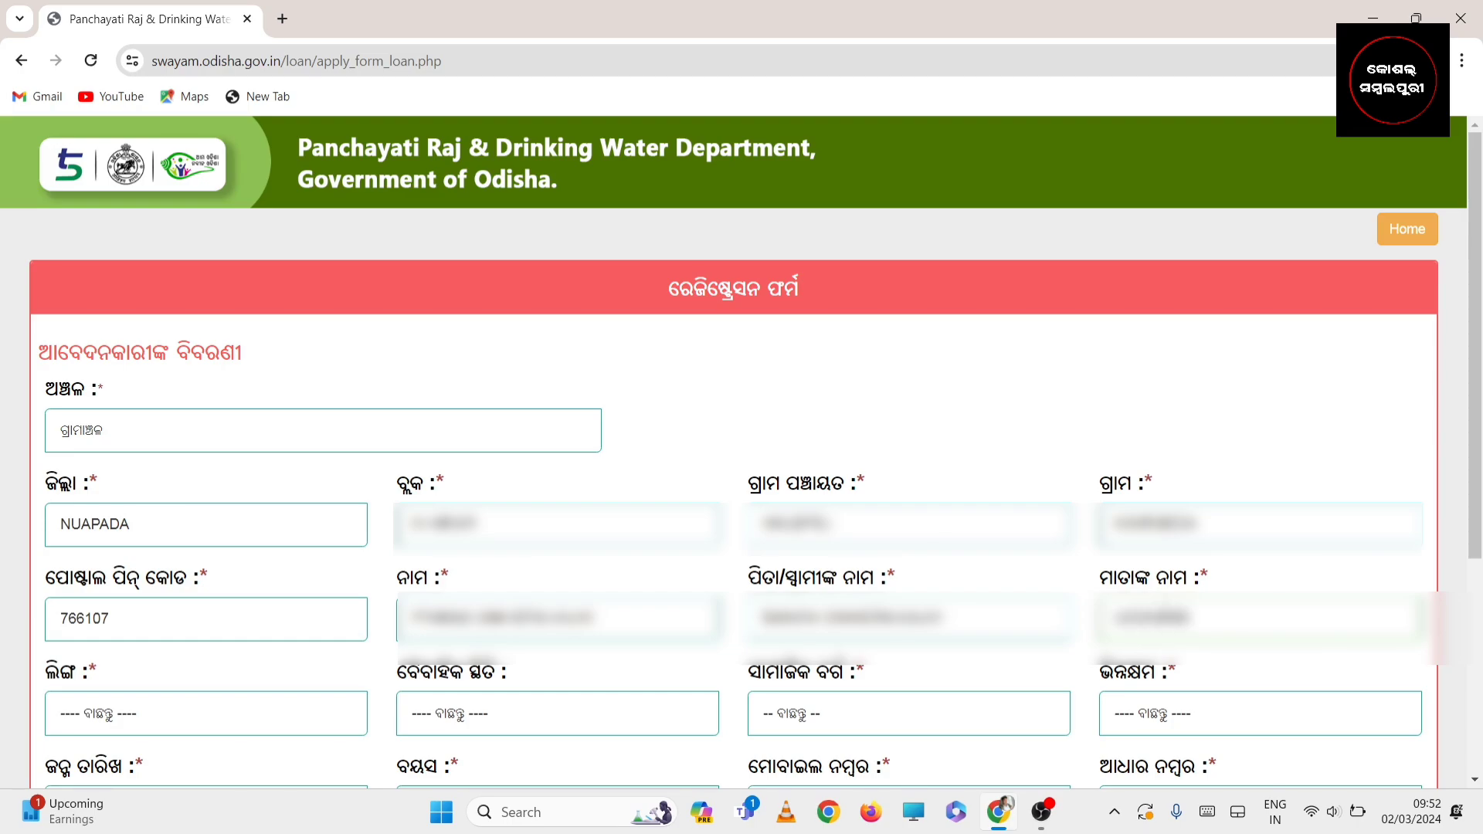
pyautogui.write('[unreadable]')
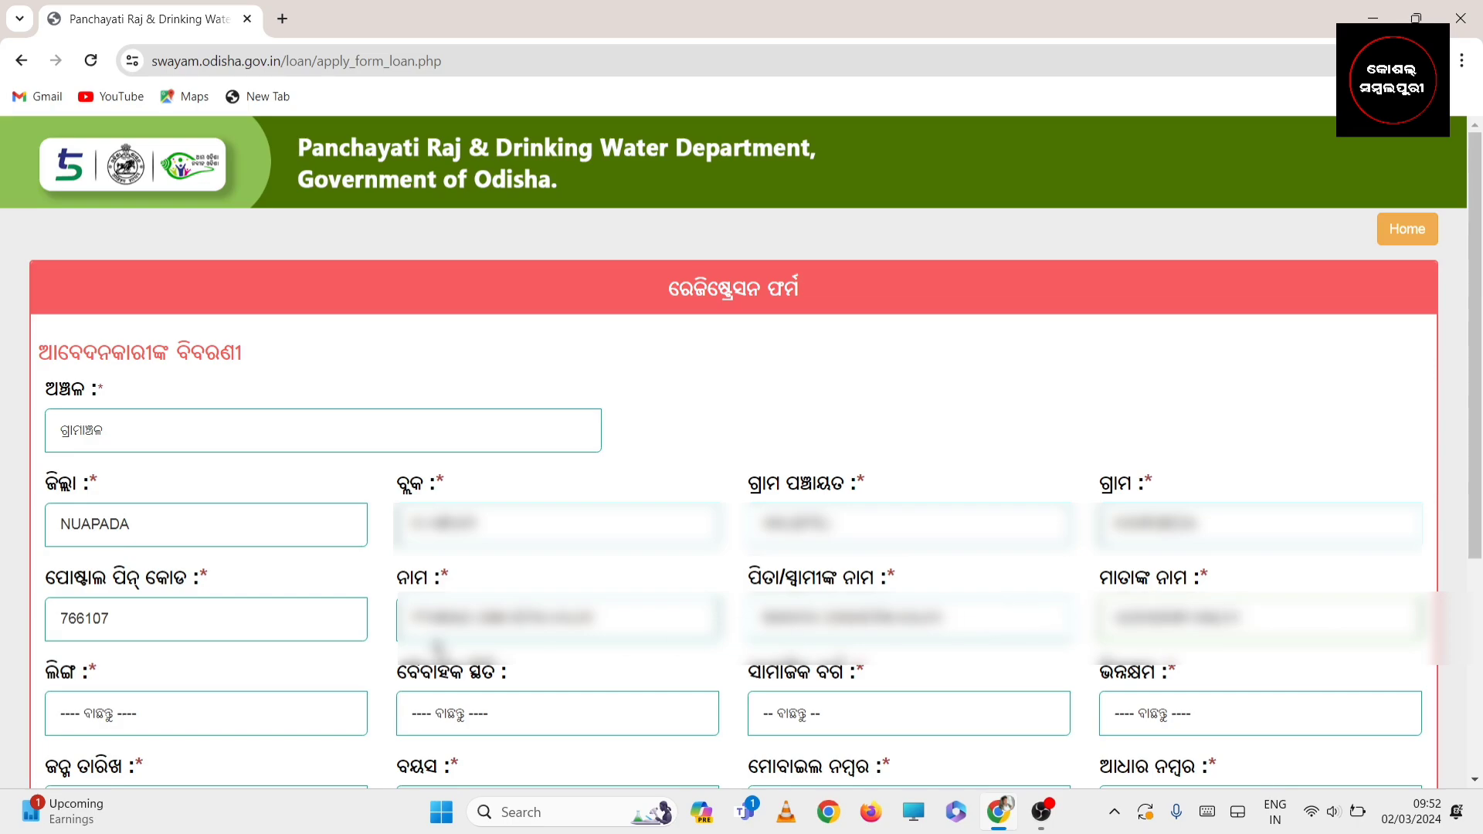
# Step: Record the applicant as male, unmarried, ST (ଏସ୍.ଟି) category and not disabled (ନା)
pyautogui.click(103, 717)
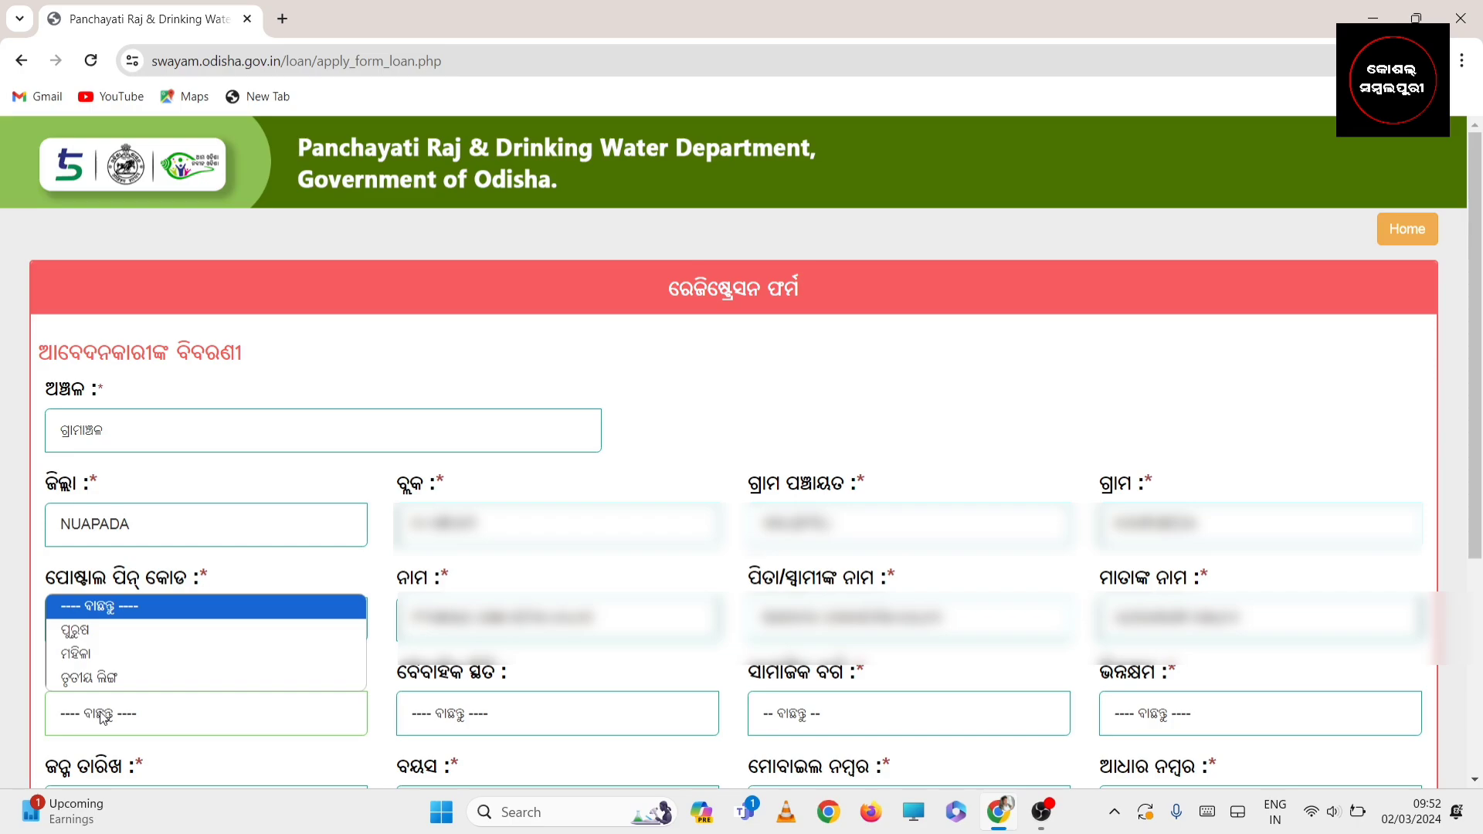
pyautogui.click(103, 633)
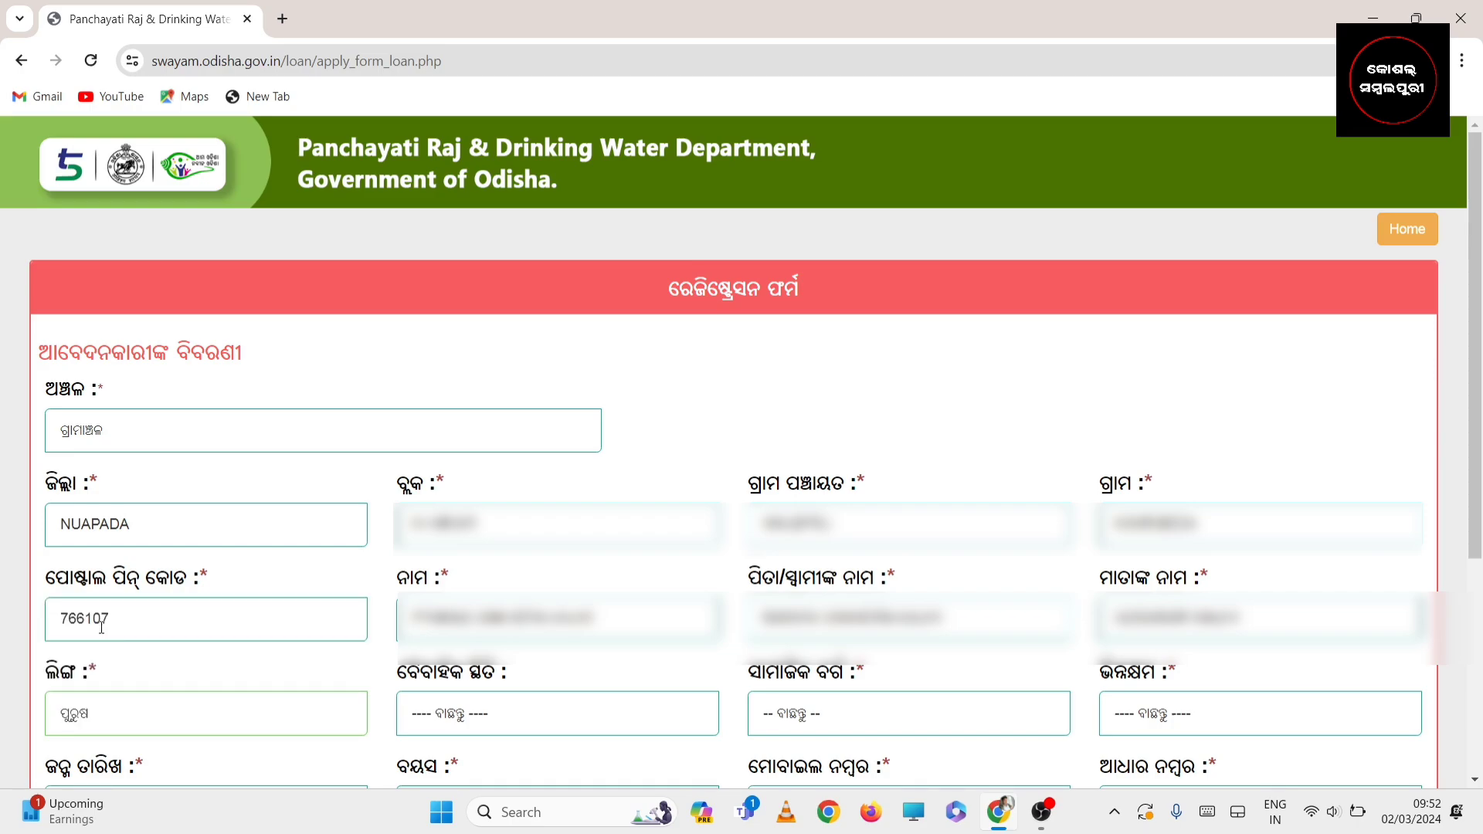
pyautogui.click(436, 719)
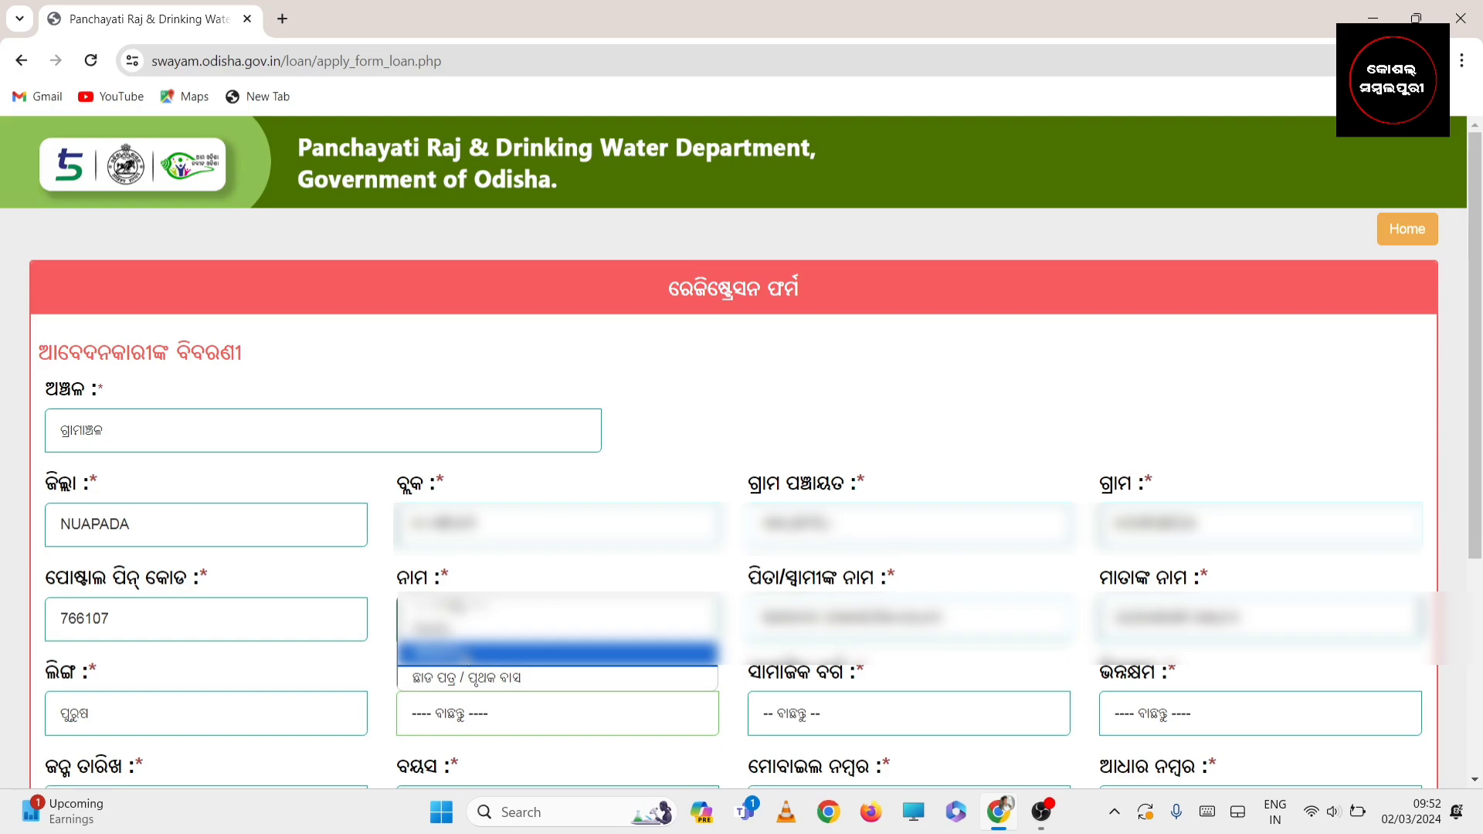
pyautogui.click(556, 653)
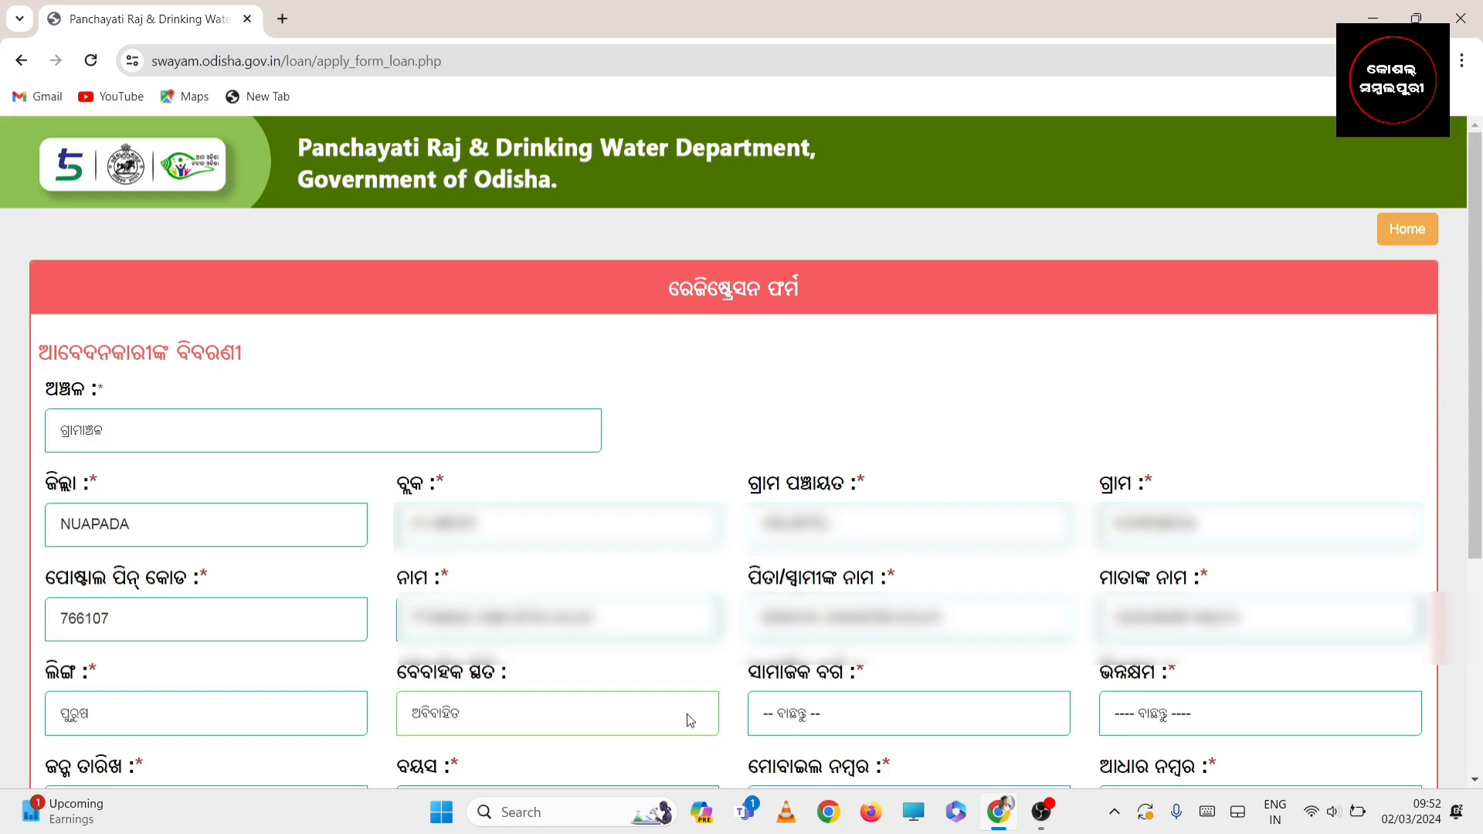
pyautogui.click(792, 722)
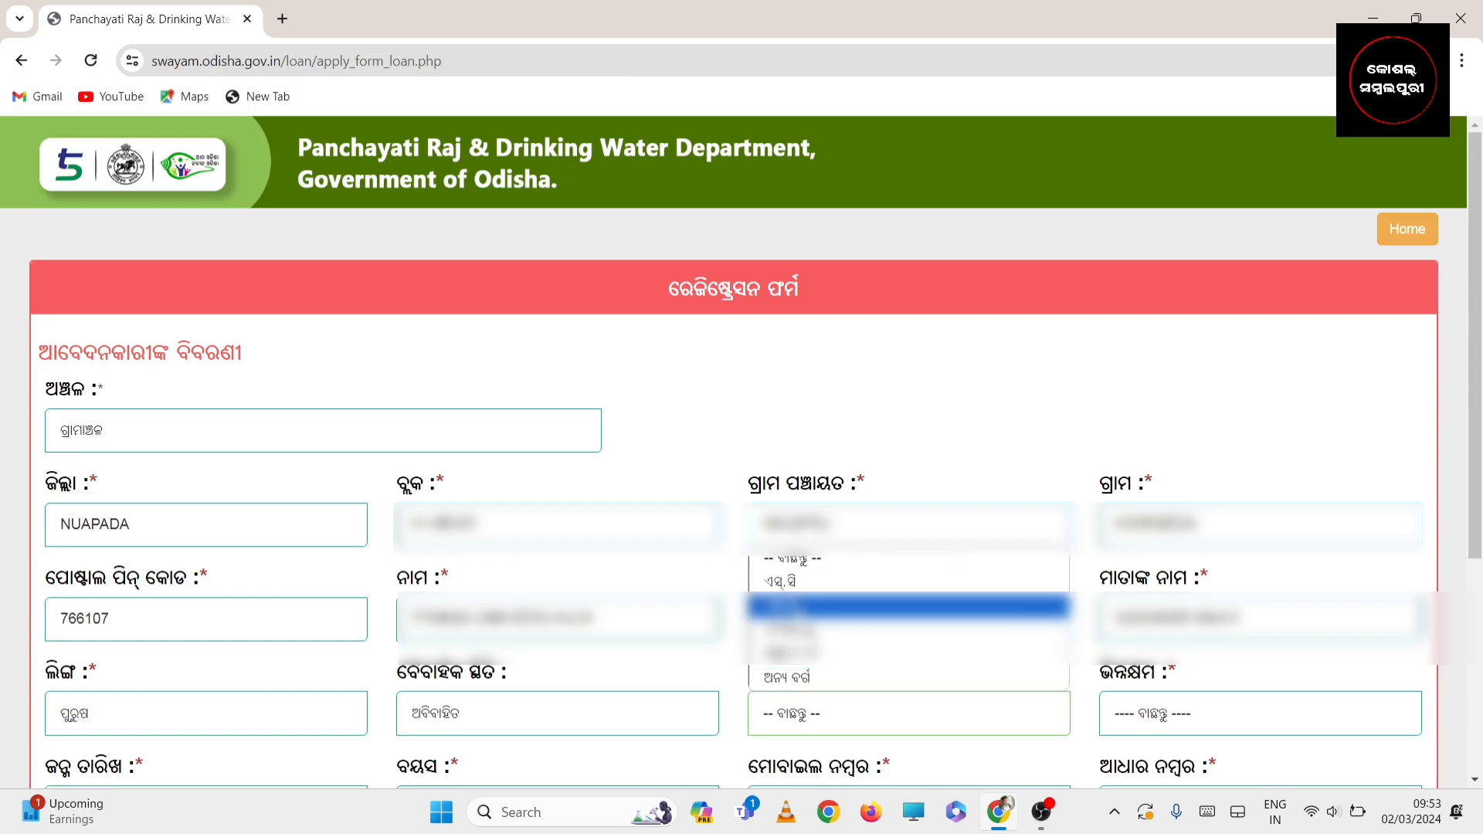
pyautogui.click(795, 606)
pyautogui.click(1131, 704)
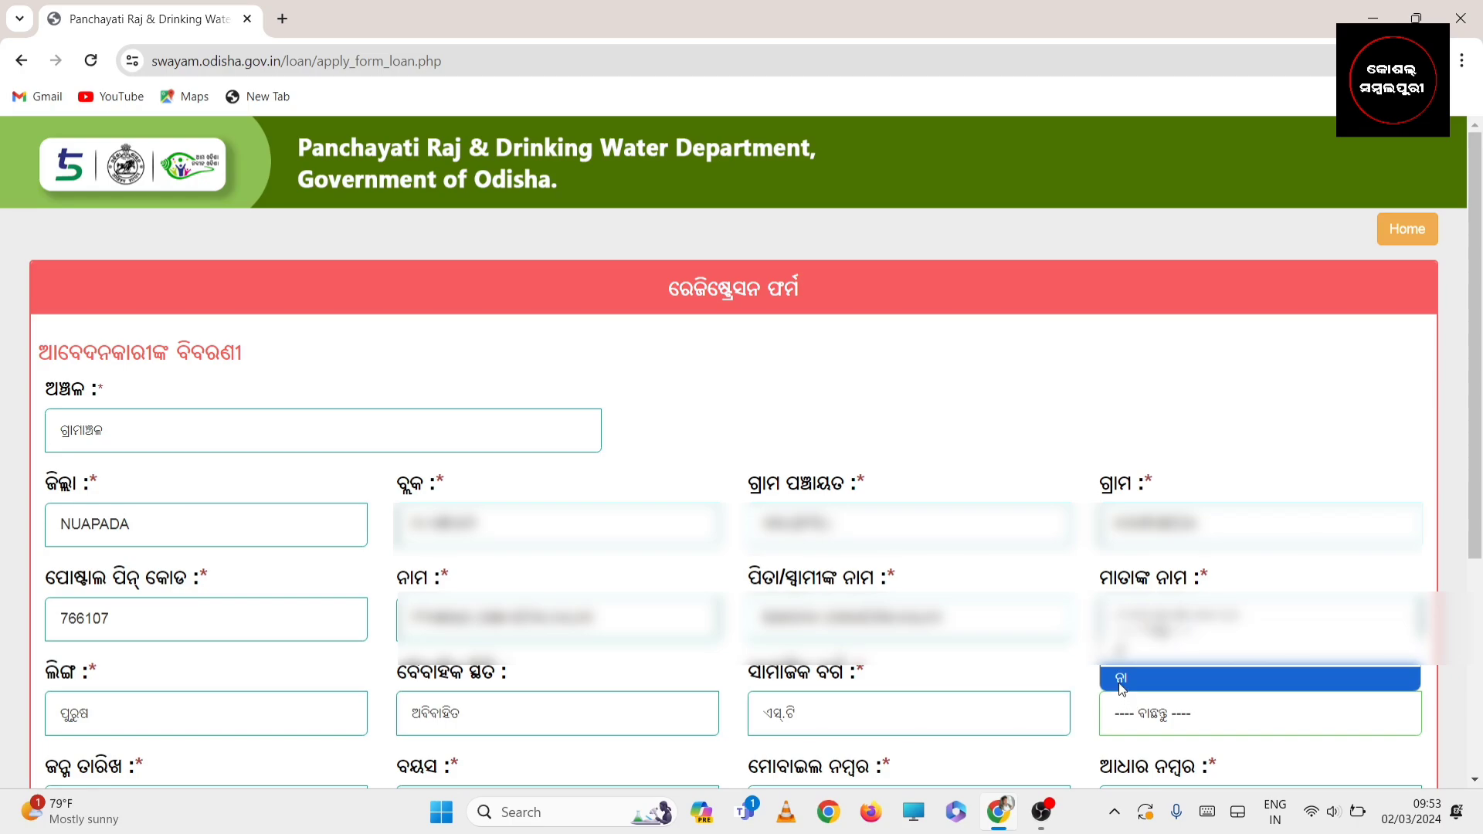
pyautogui.click(1120, 678)
pyautogui.scroll(-3, 742, 464)
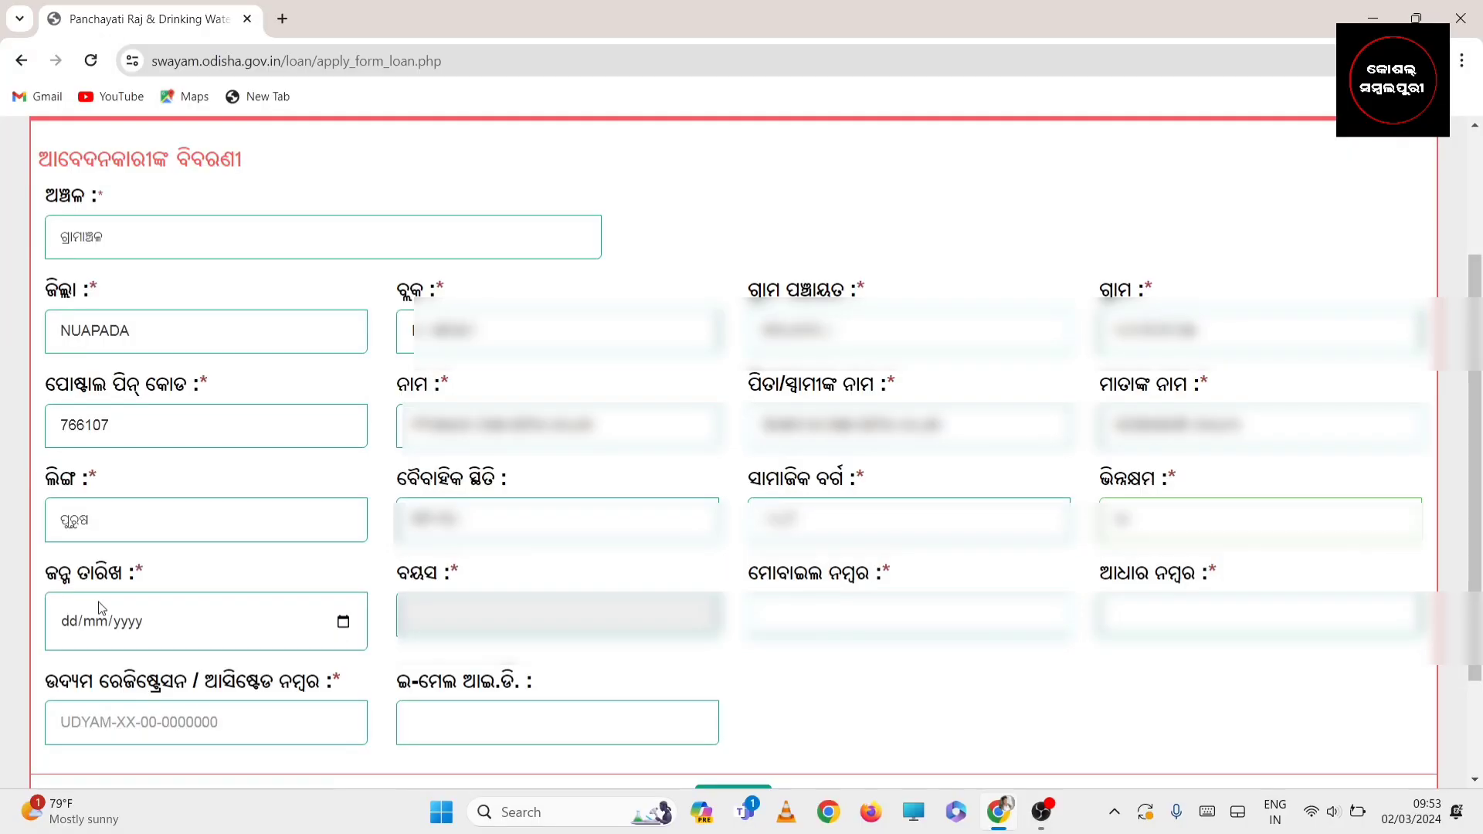
pyautogui.click(110, 620)
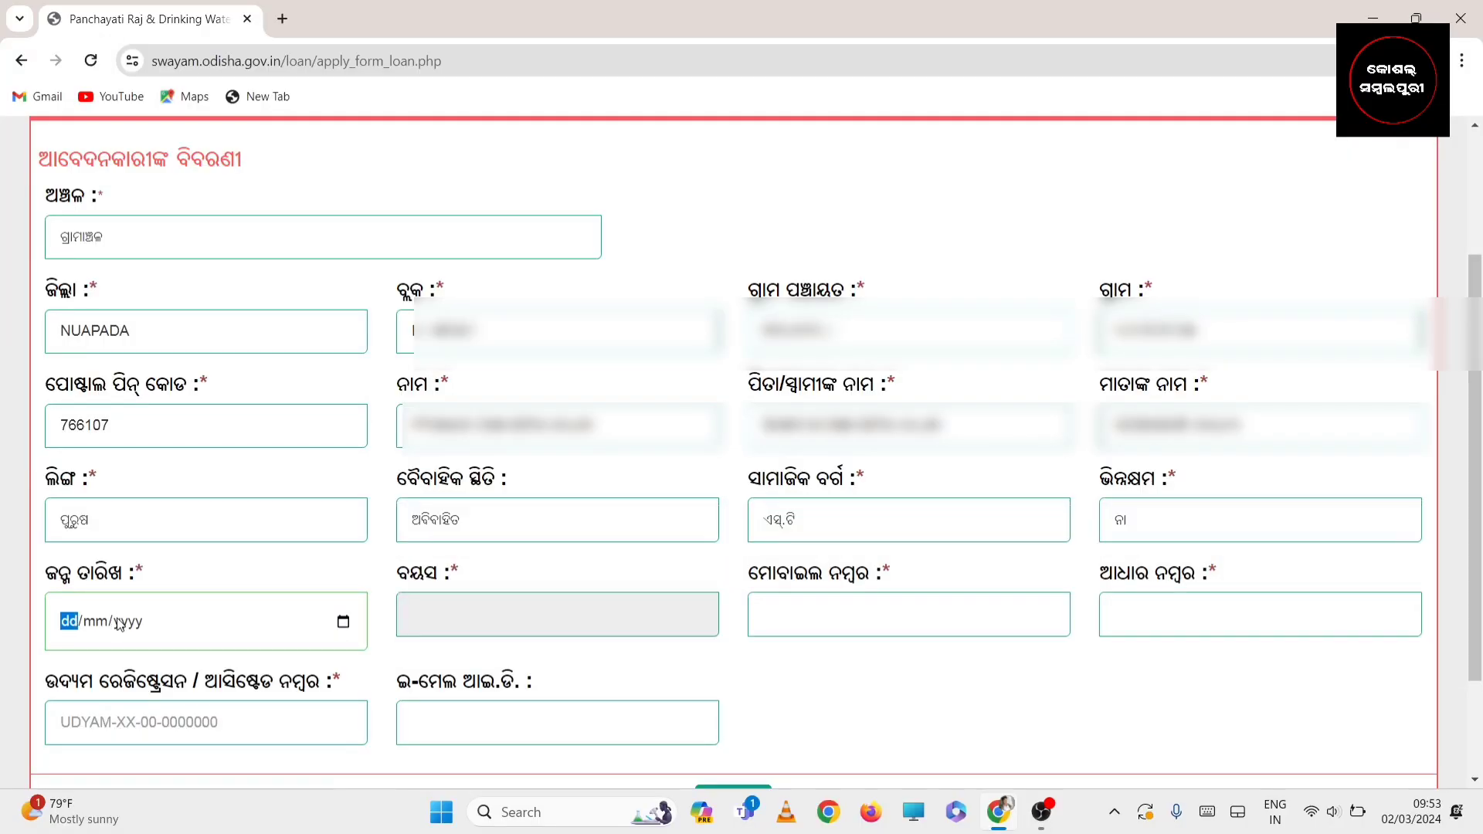
pyautogui.write('5')
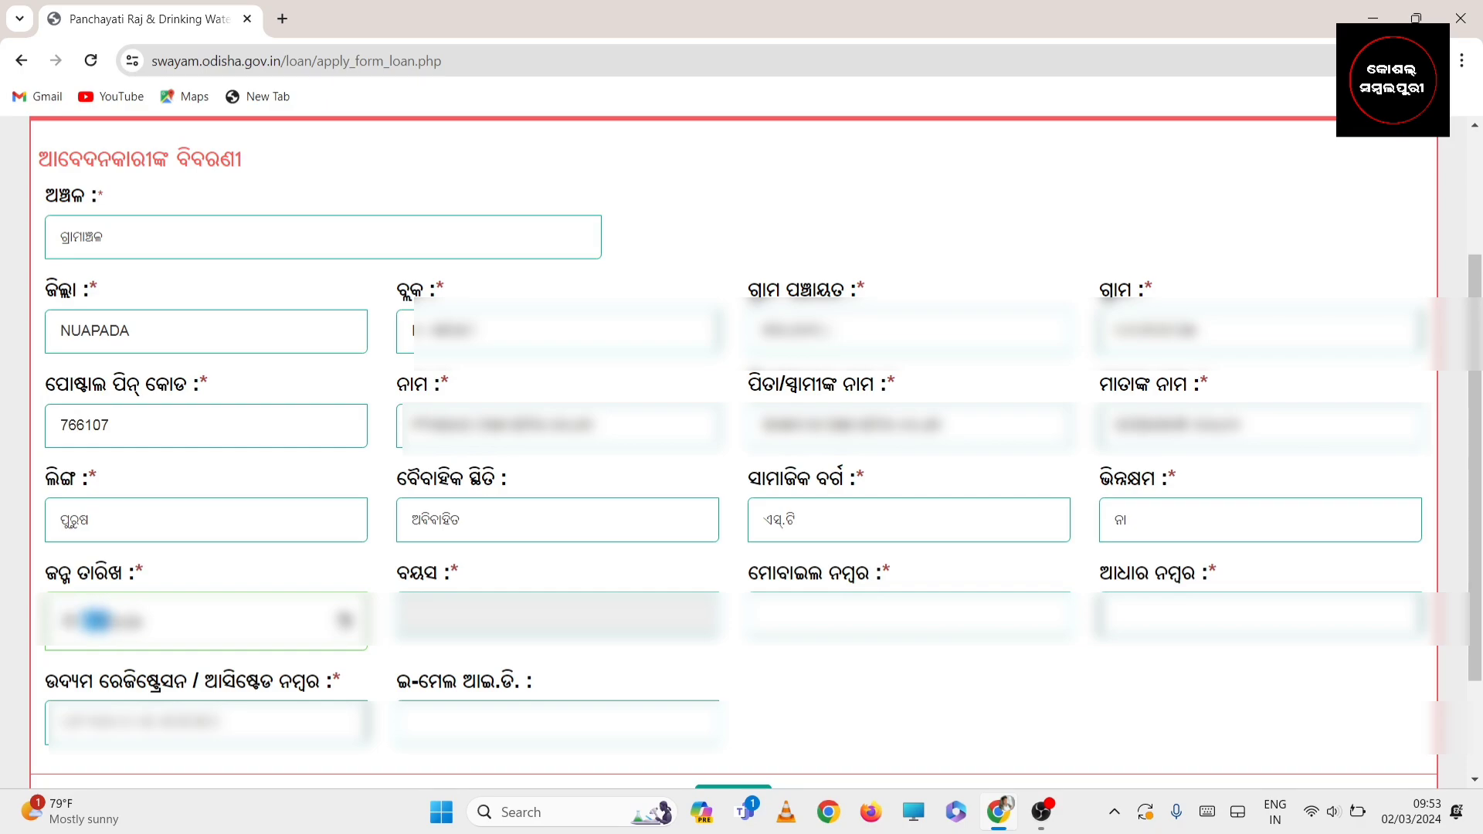
pyautogui.write('05')
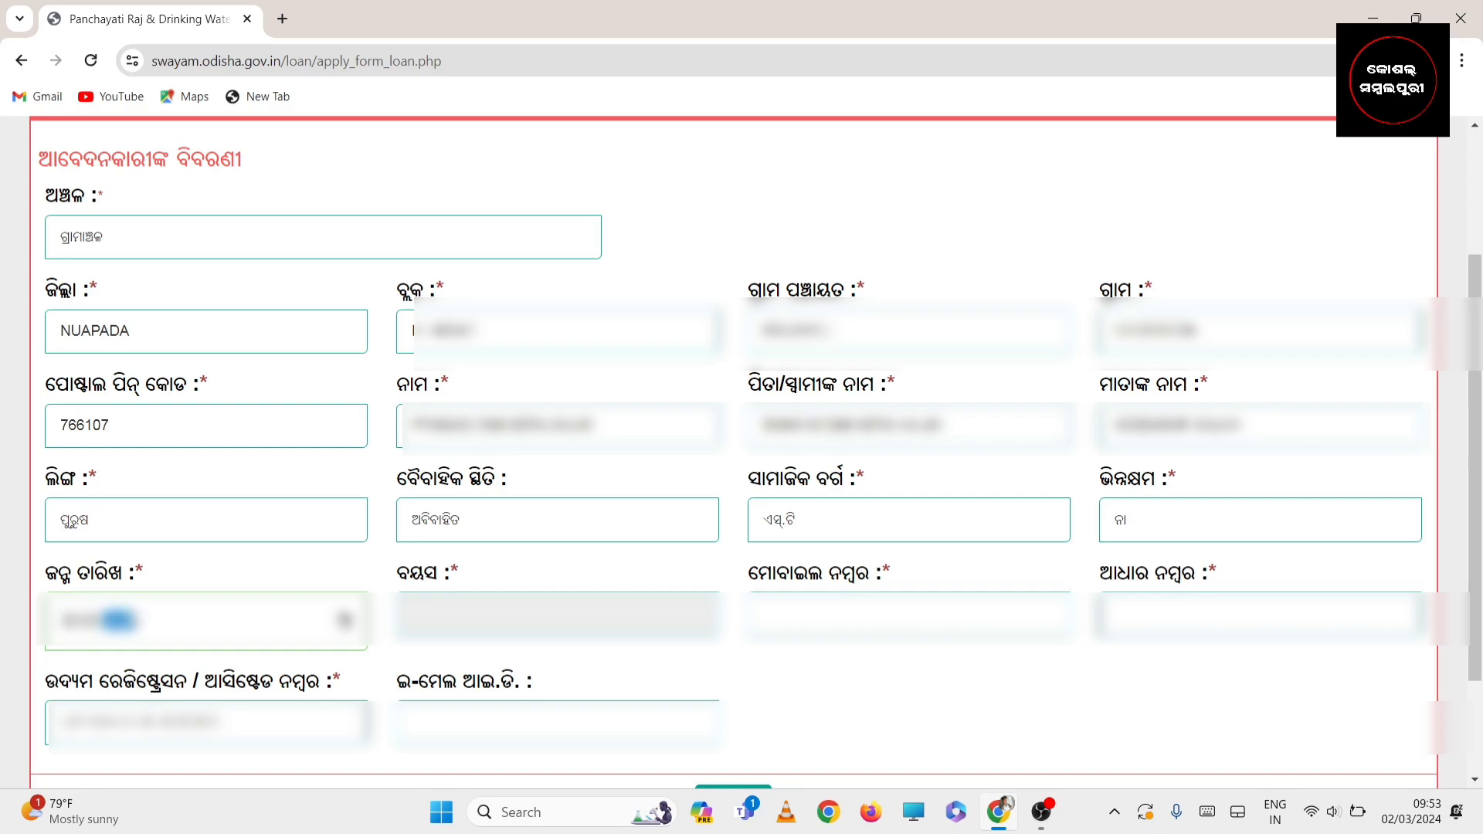
pyautogui.write('1')
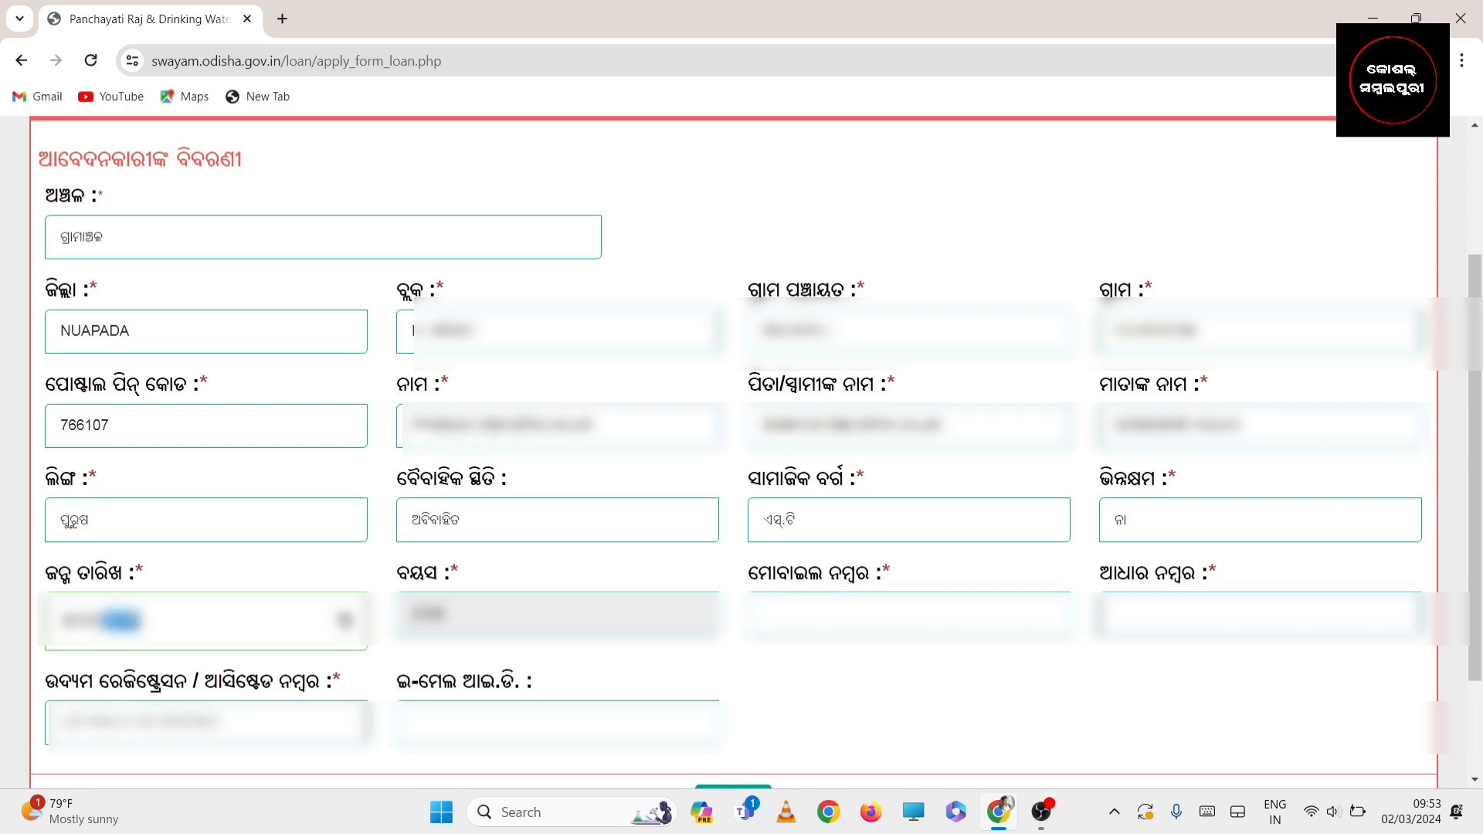
pyautogui.write('9')
# Step: Finish the birth date so age auto-fills, then enter the mobile and Udyam registration numbers
pyautogui.click(466, 608)
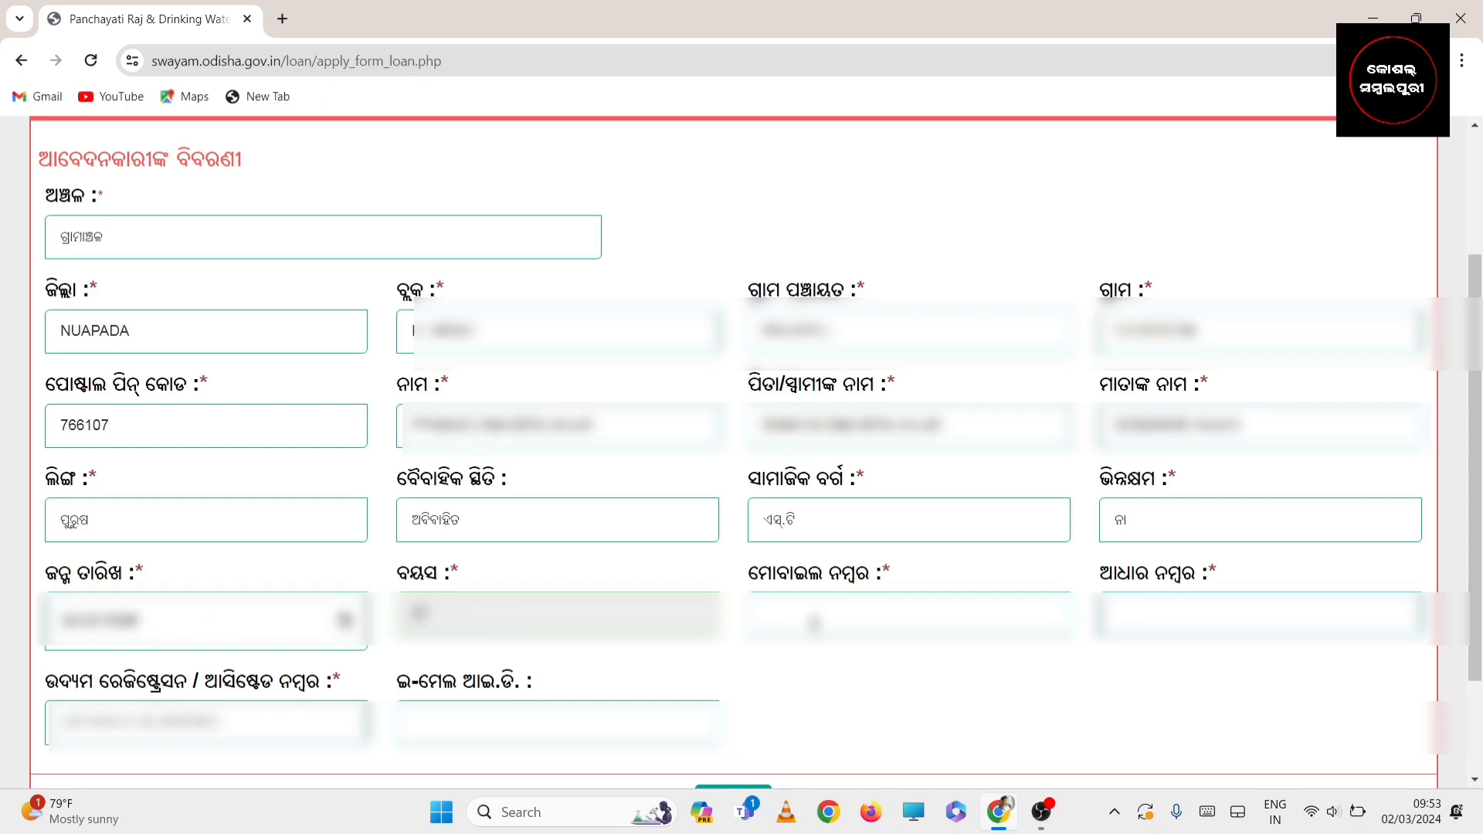
pyautogui.click(856, 614)
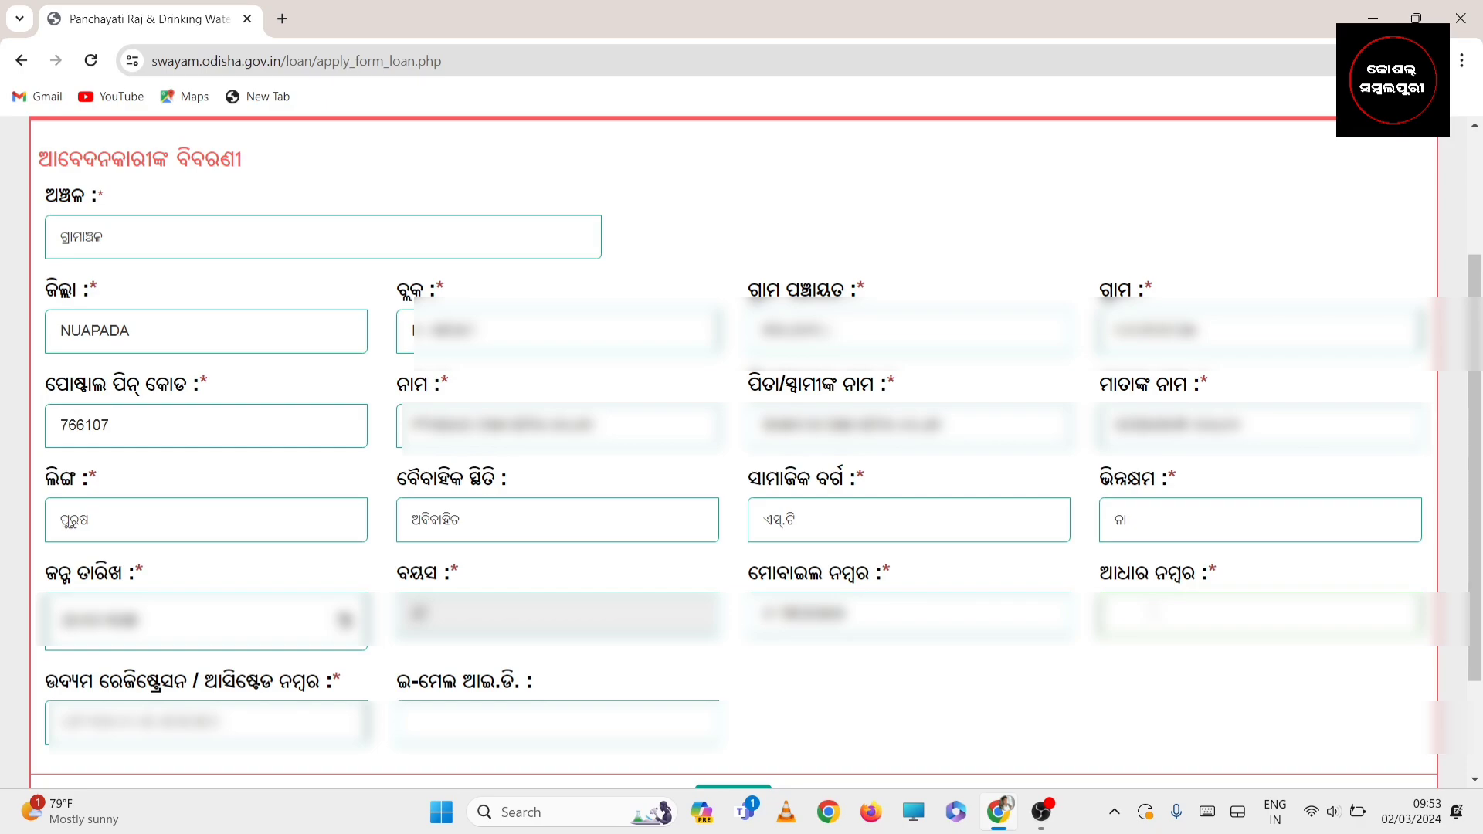
pyautogui.write('2693XX')
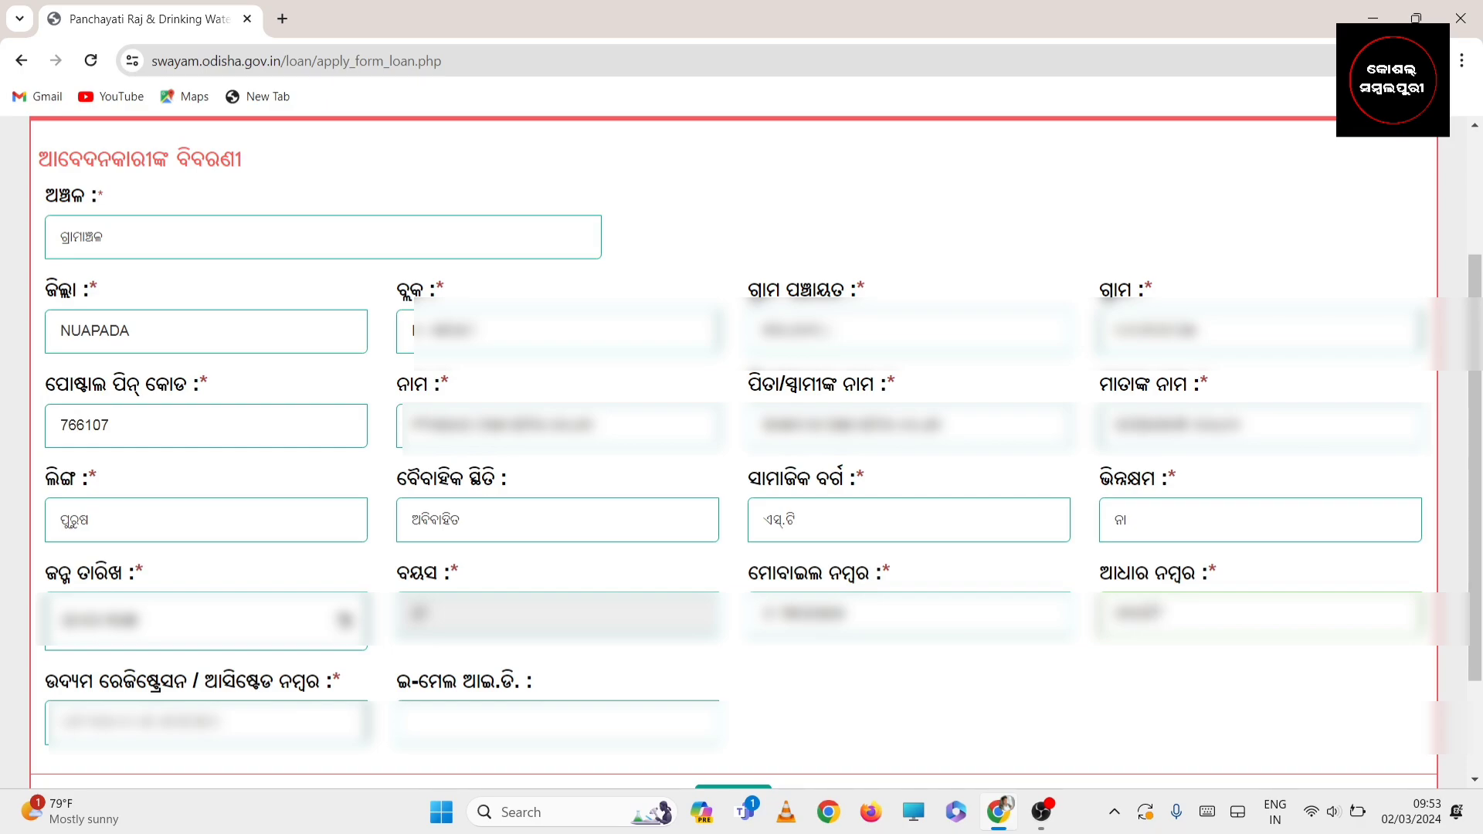
pyautogui.write('XXXXXXXX')
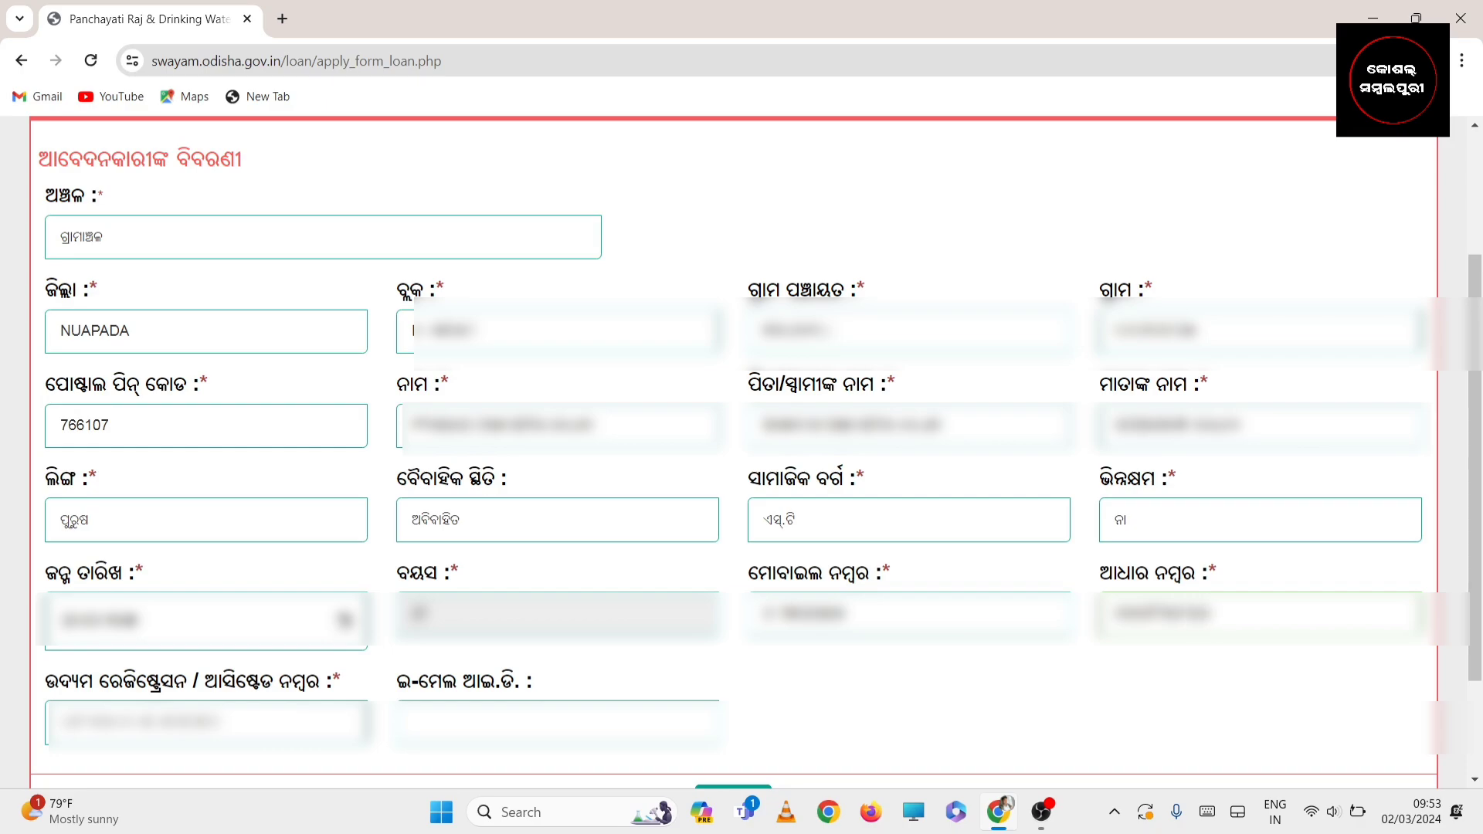
pyautogui.click(299, 699)
pyautogui.write('U')
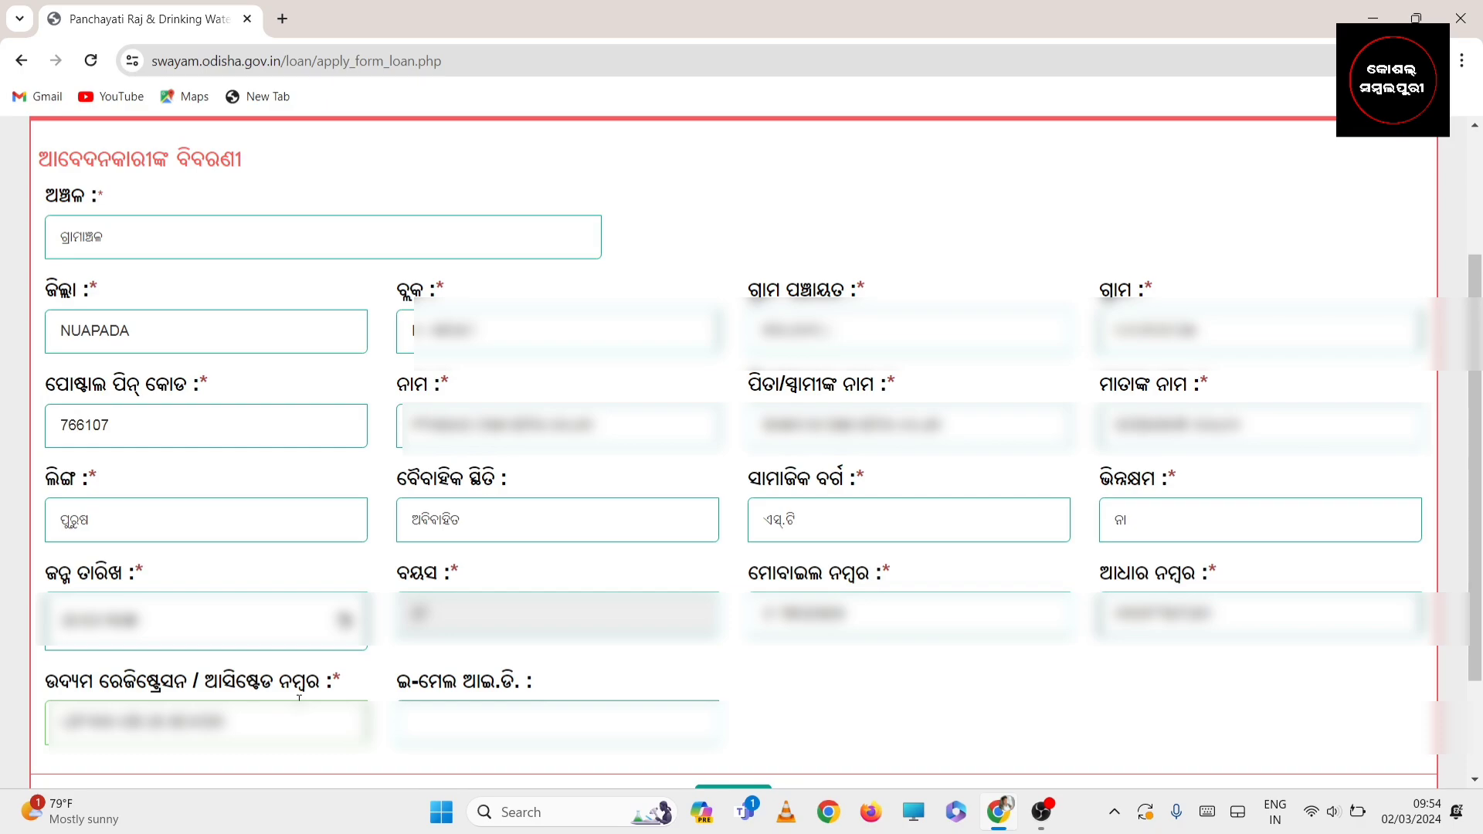
pyautogui.click(475, 714)
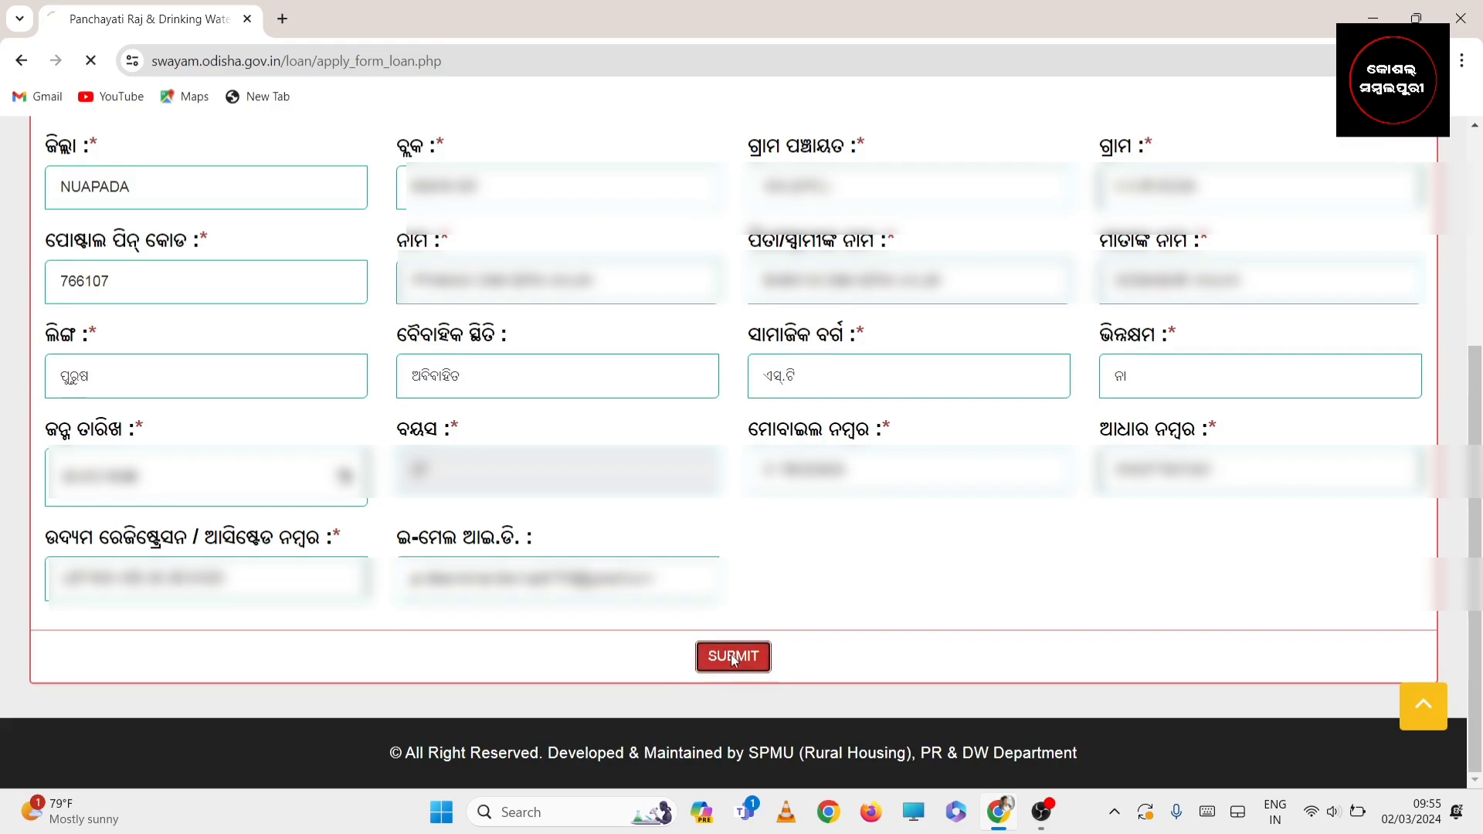
# Step: Submit the registration form, verify it with the 4-digit SMS code, and accept the success alert
pyautogui.click(726, 655)
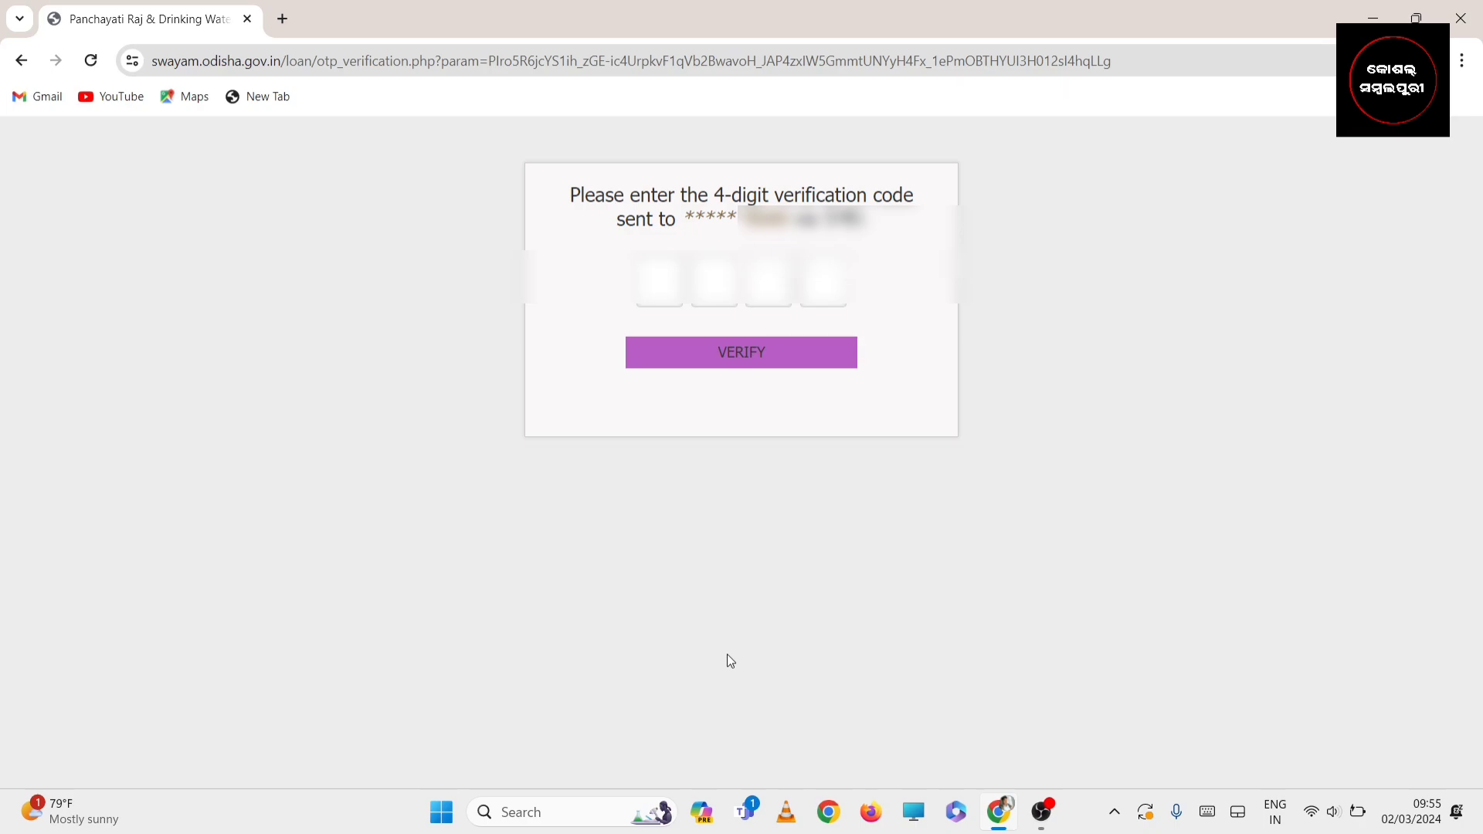
pyautogui.click(660, 299)
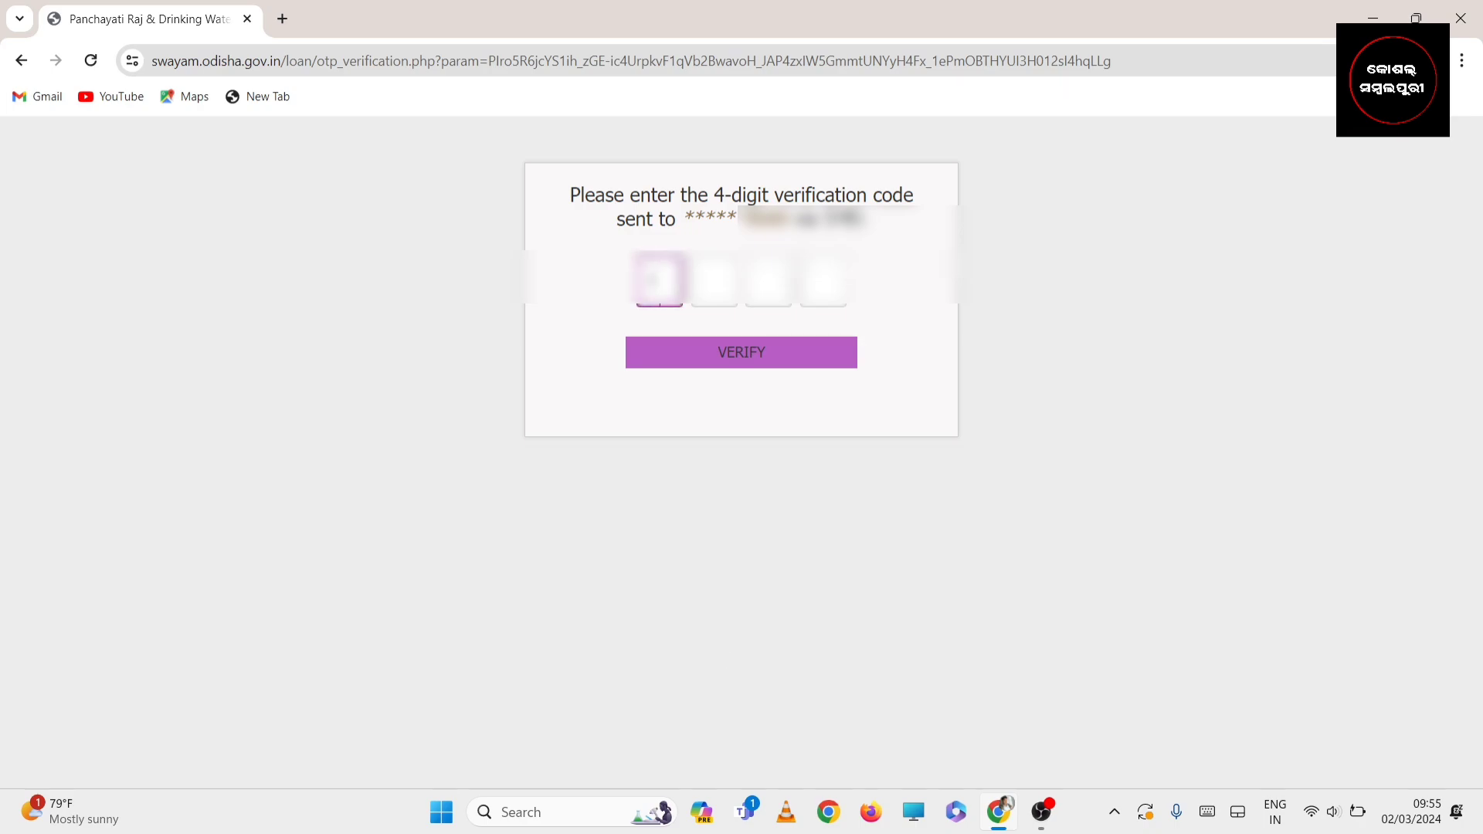
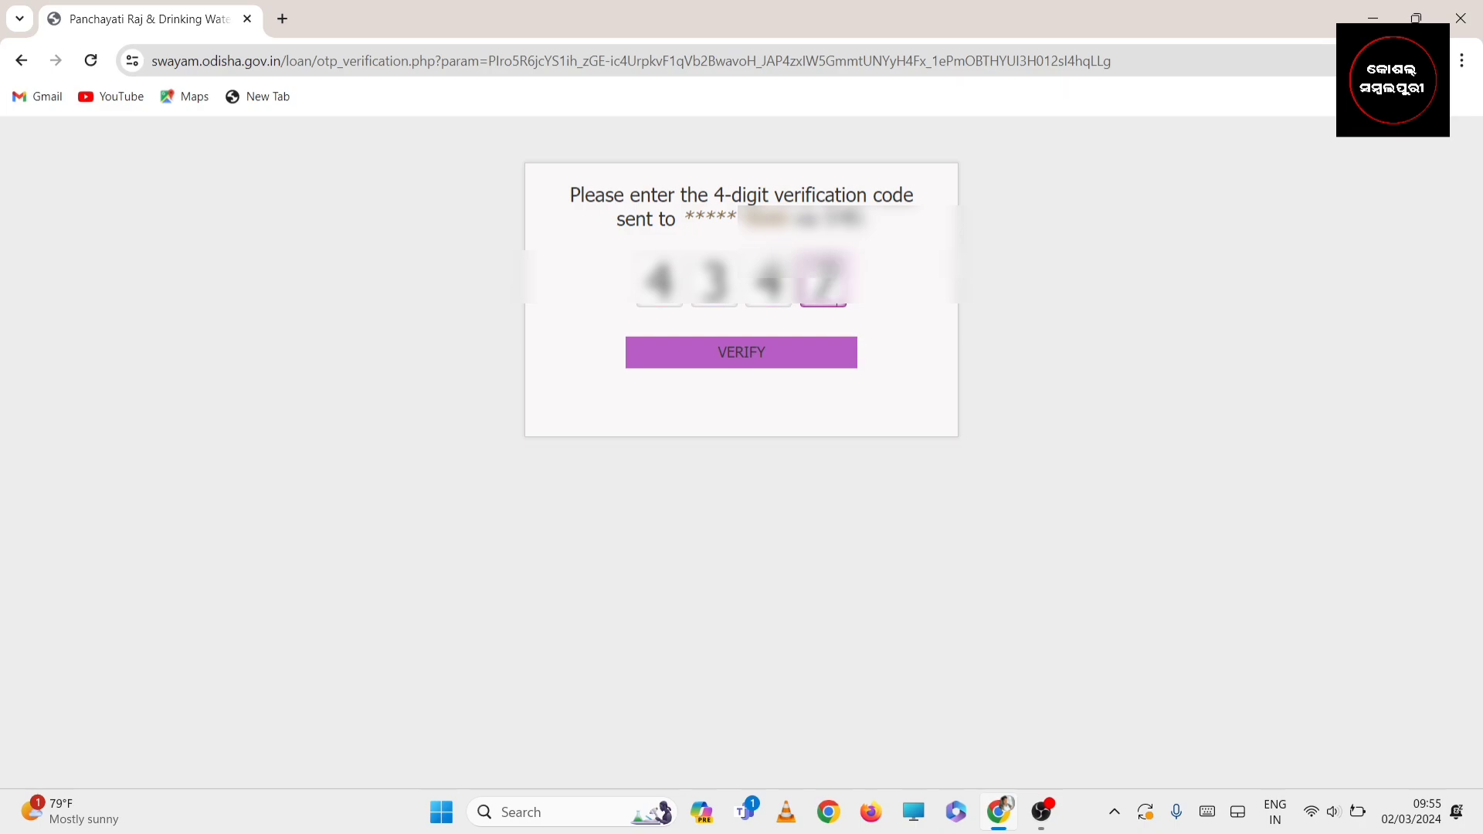
pyautogui.click(737, 352)
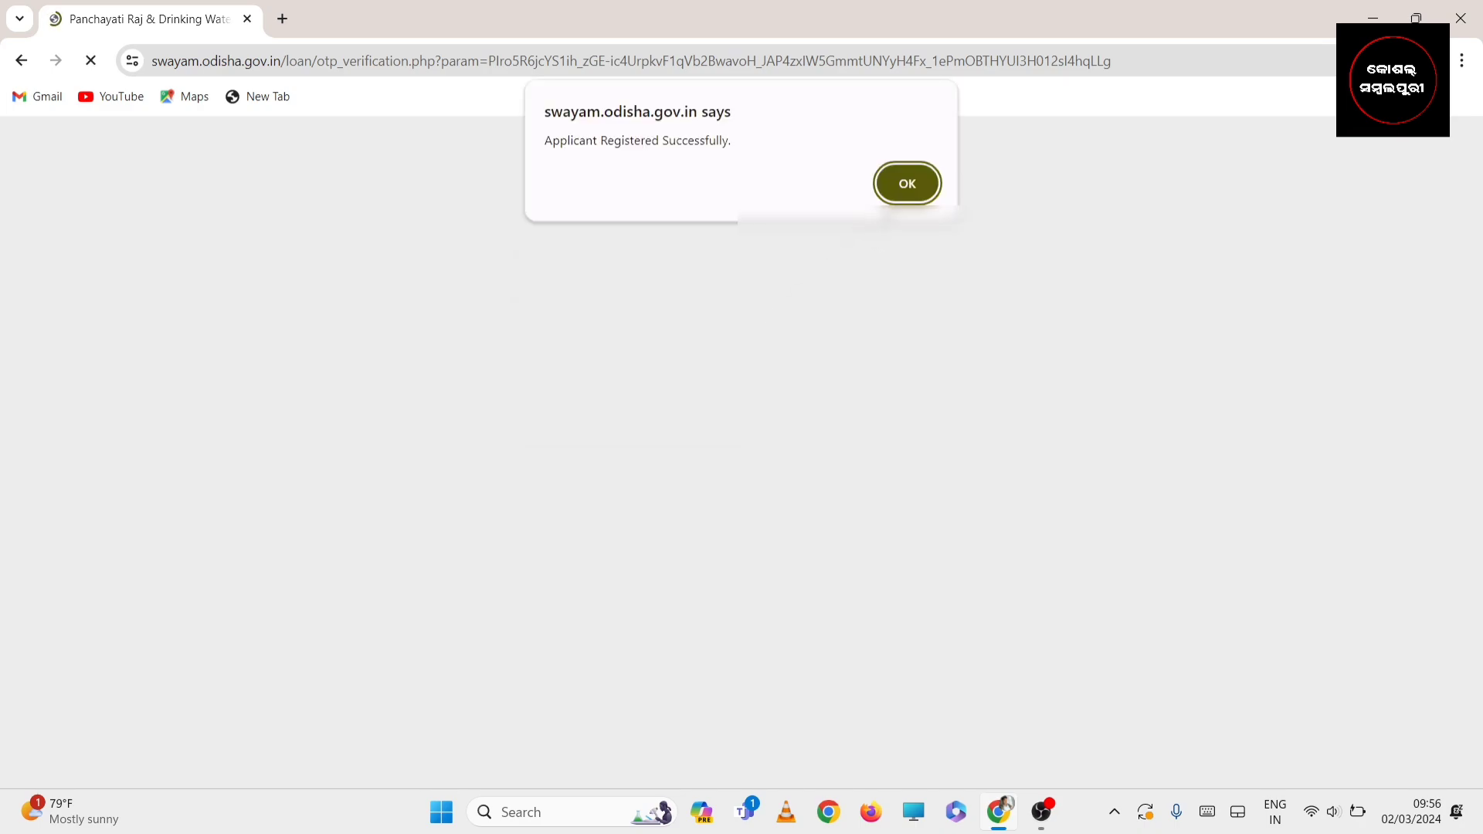
pyautogui.click(907, 184)
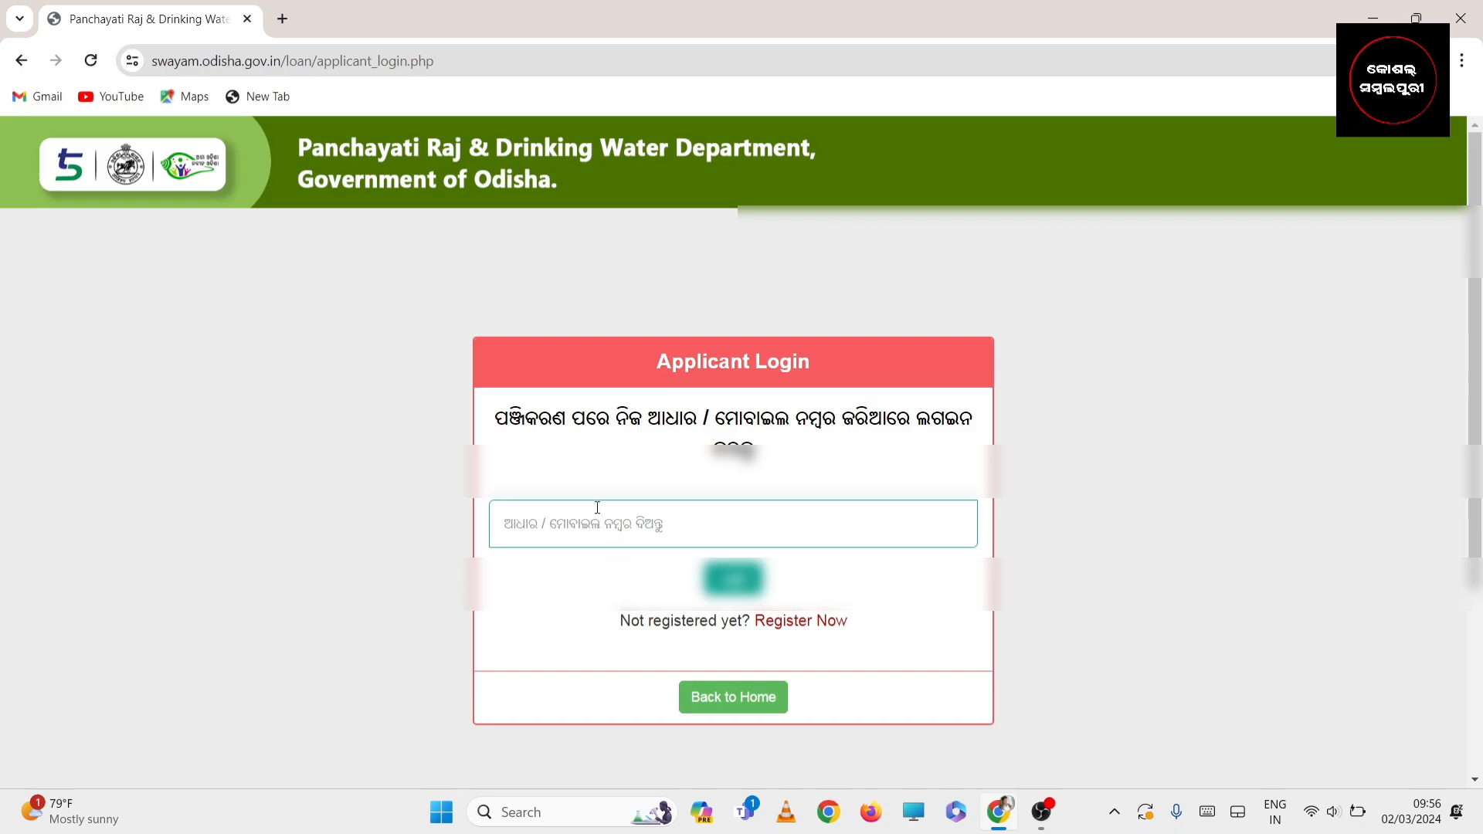
# Step: Log in with the registered Aadhaar/mobile number and confirm with the SMS verification code
pyautogui.click(695, 514)
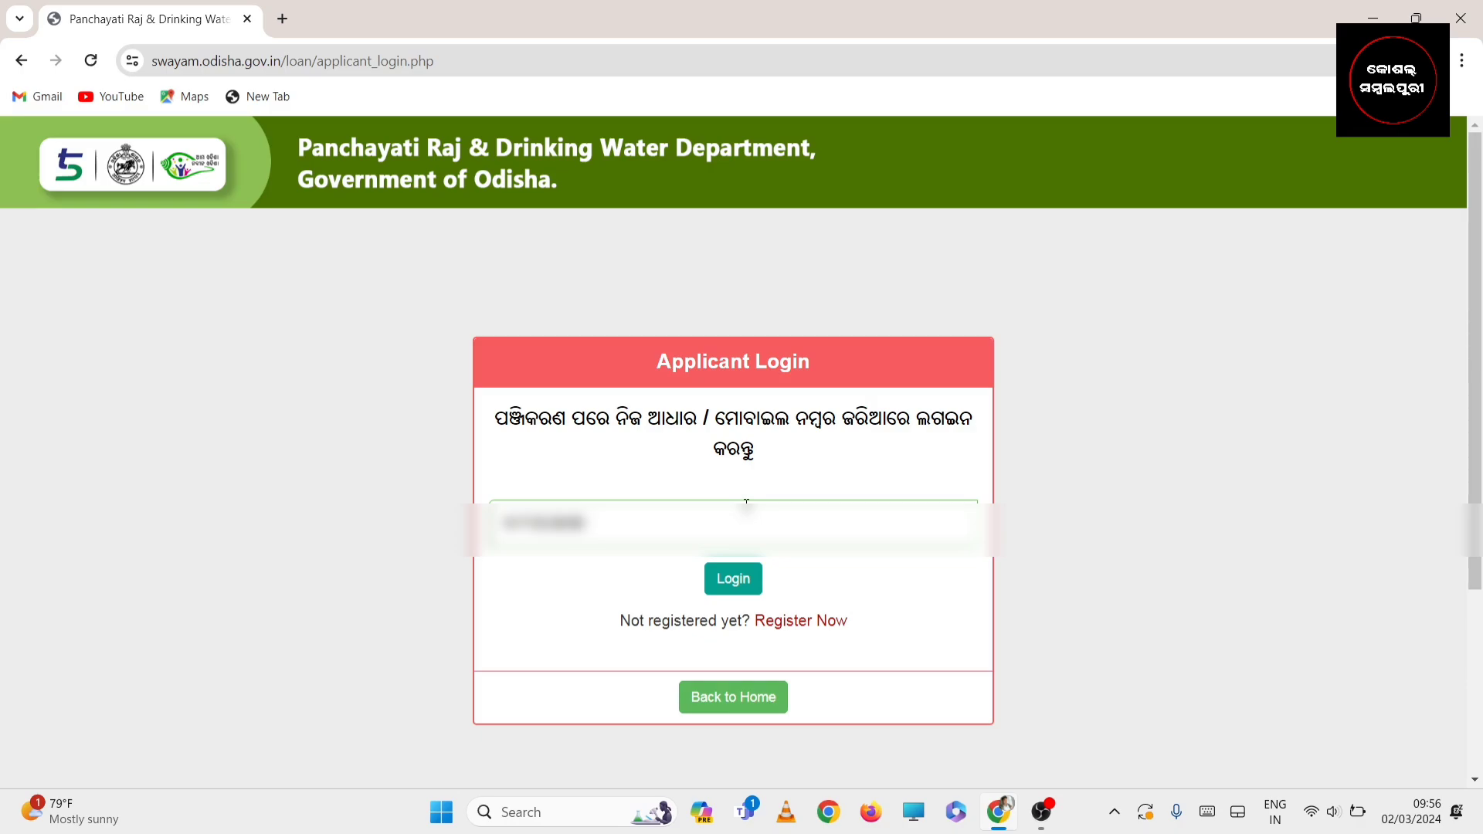
pyautogui.click(727, 587)
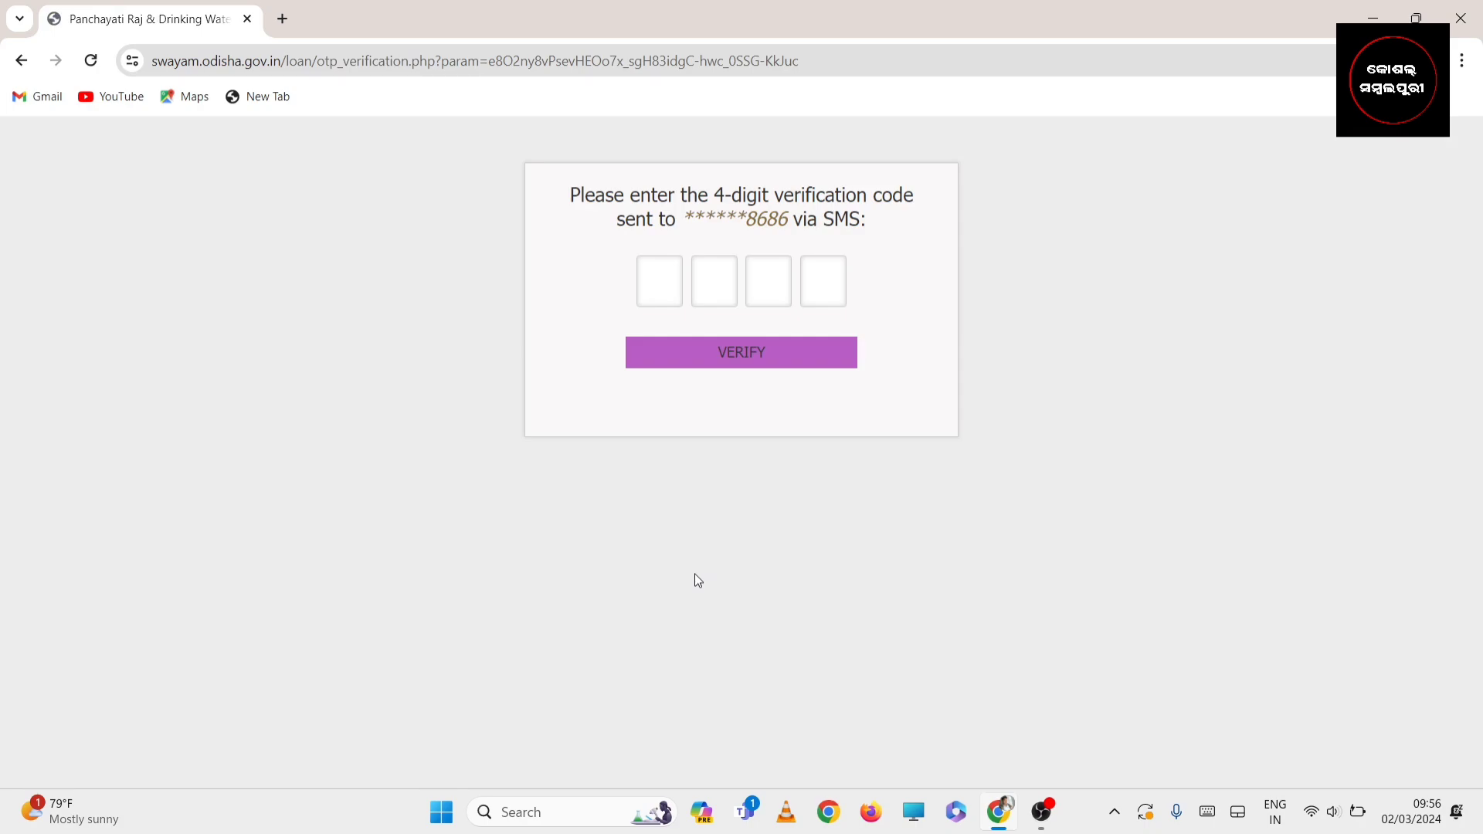
pyautogui.click(645, 272)
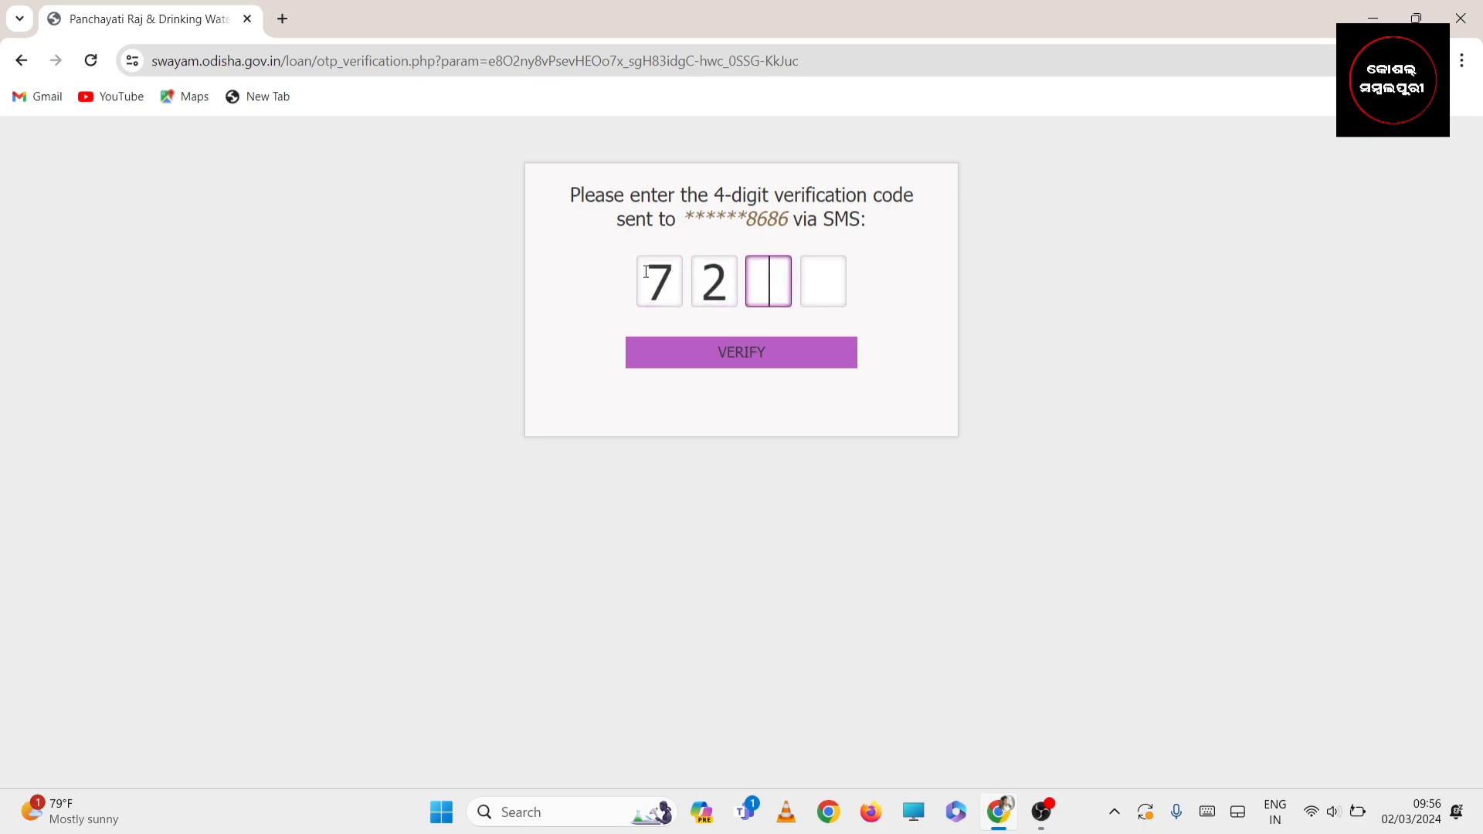
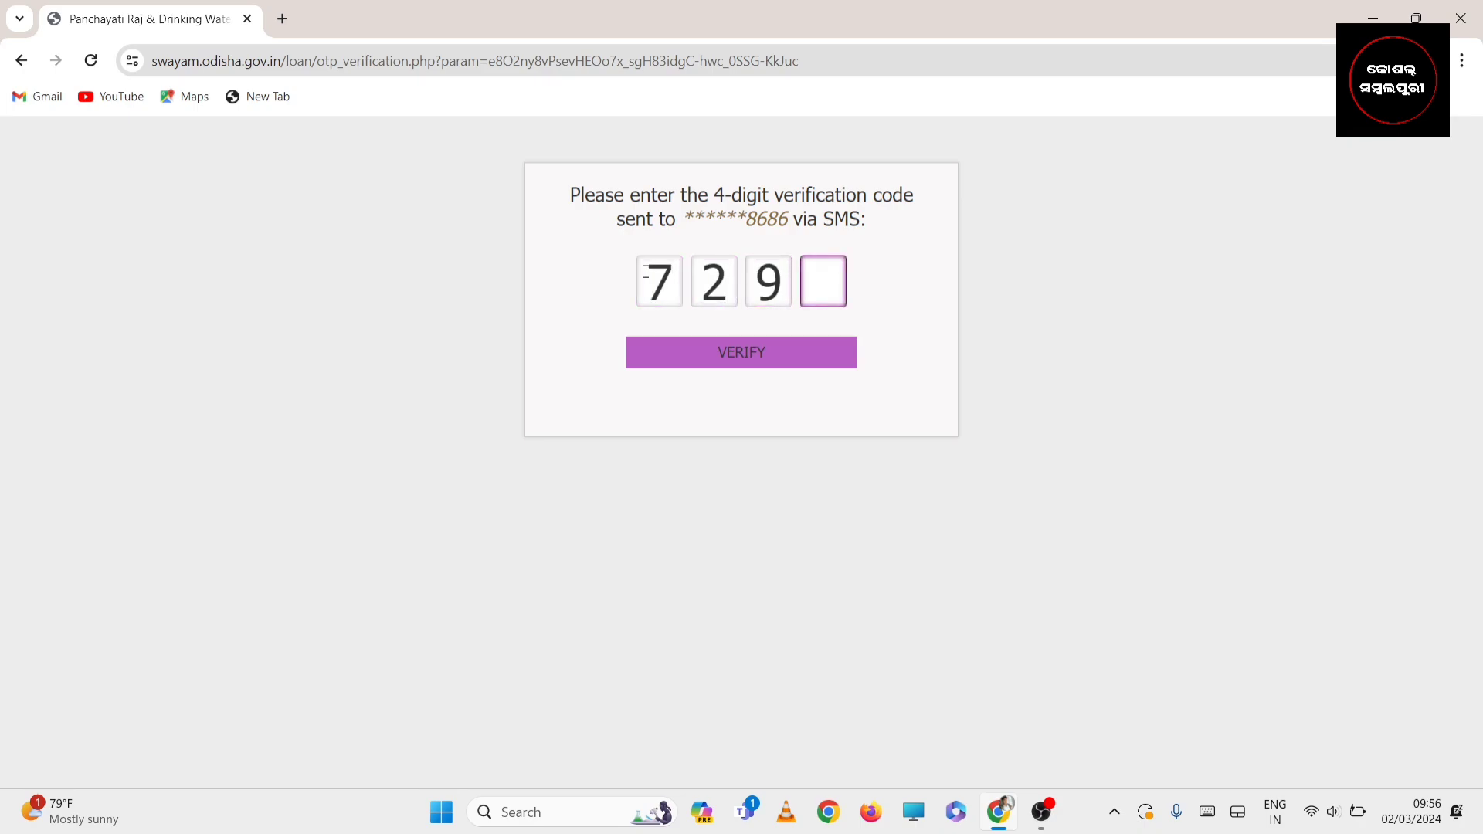
pyautogui.click(724, 352)
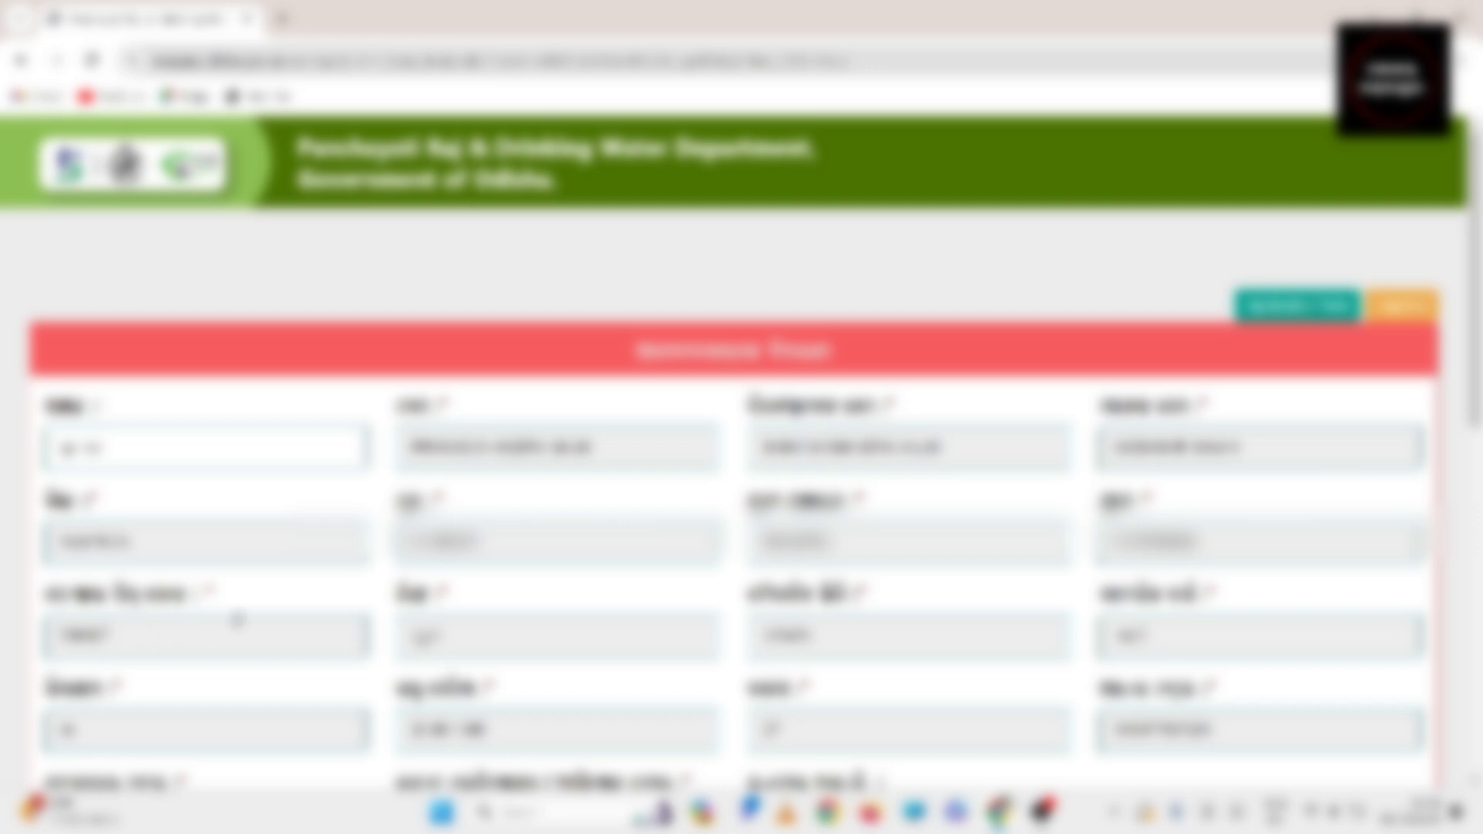
# Step: Scroll the application form down to the loan and bank details sections
pyautogui.scroll(-3, 238, 618)
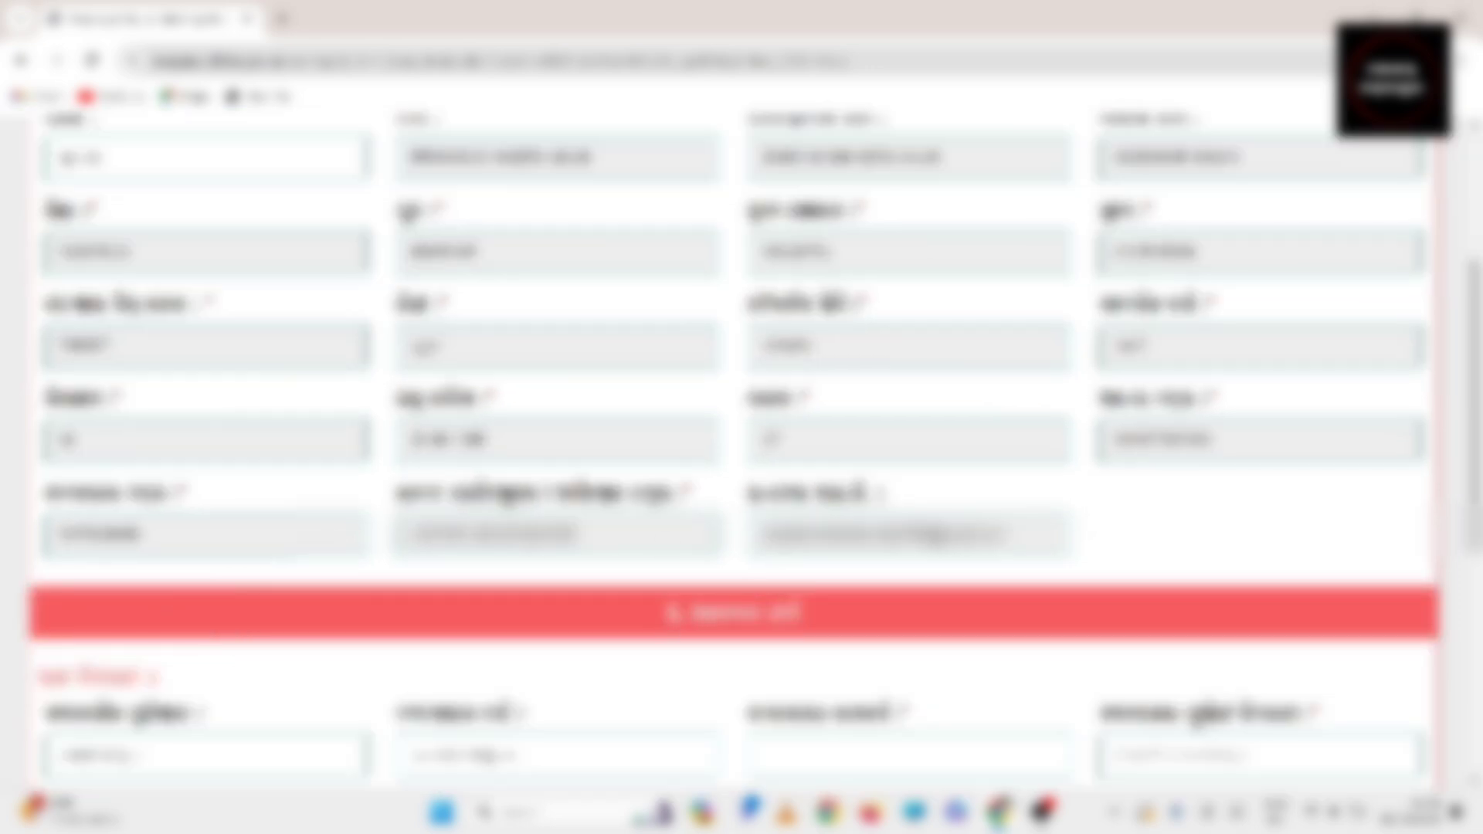
pyautogui.scroll(-4, 631, 653)
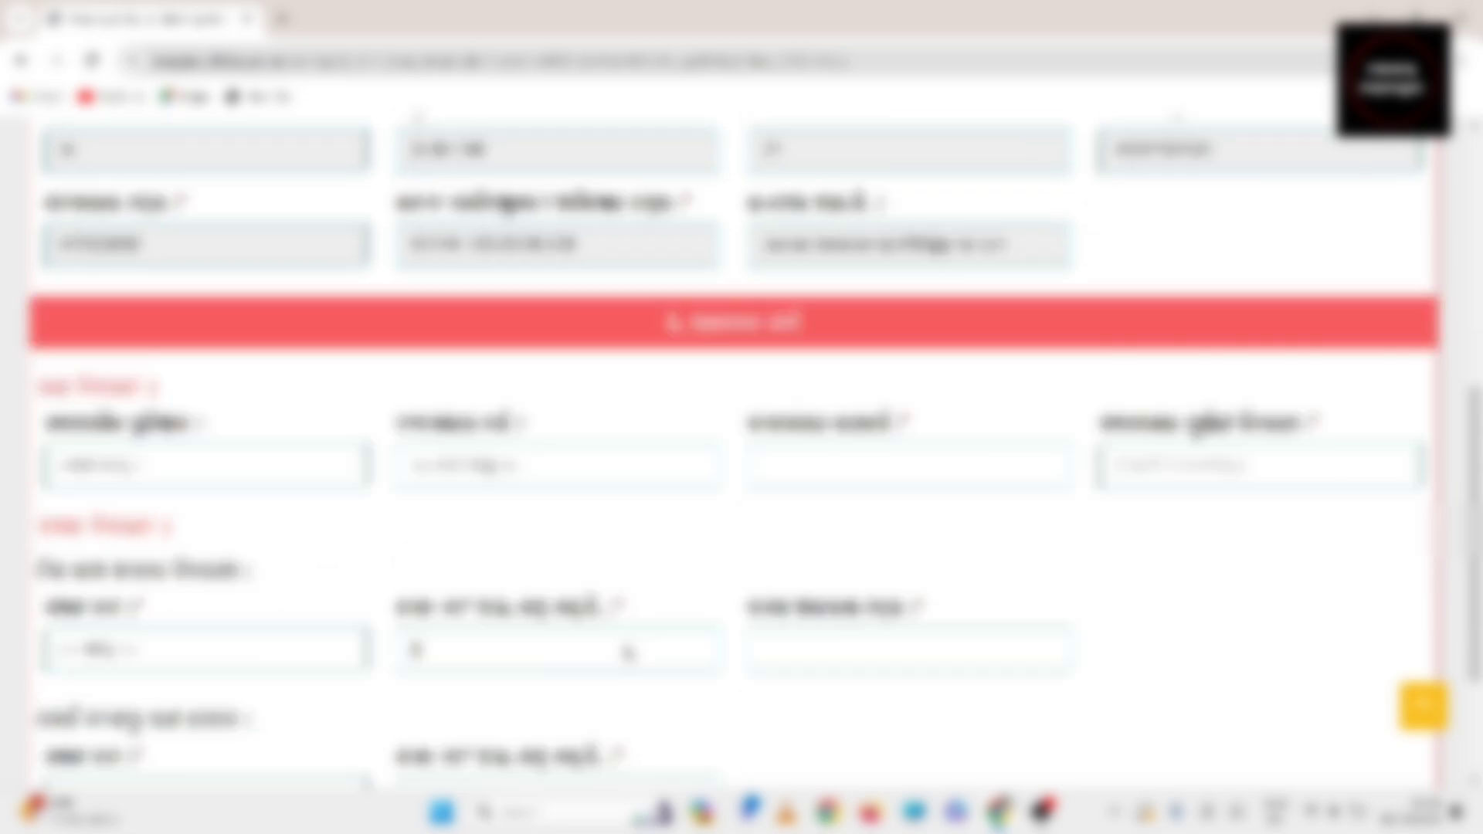
pyautogui.scroll(-1, 464, 579)
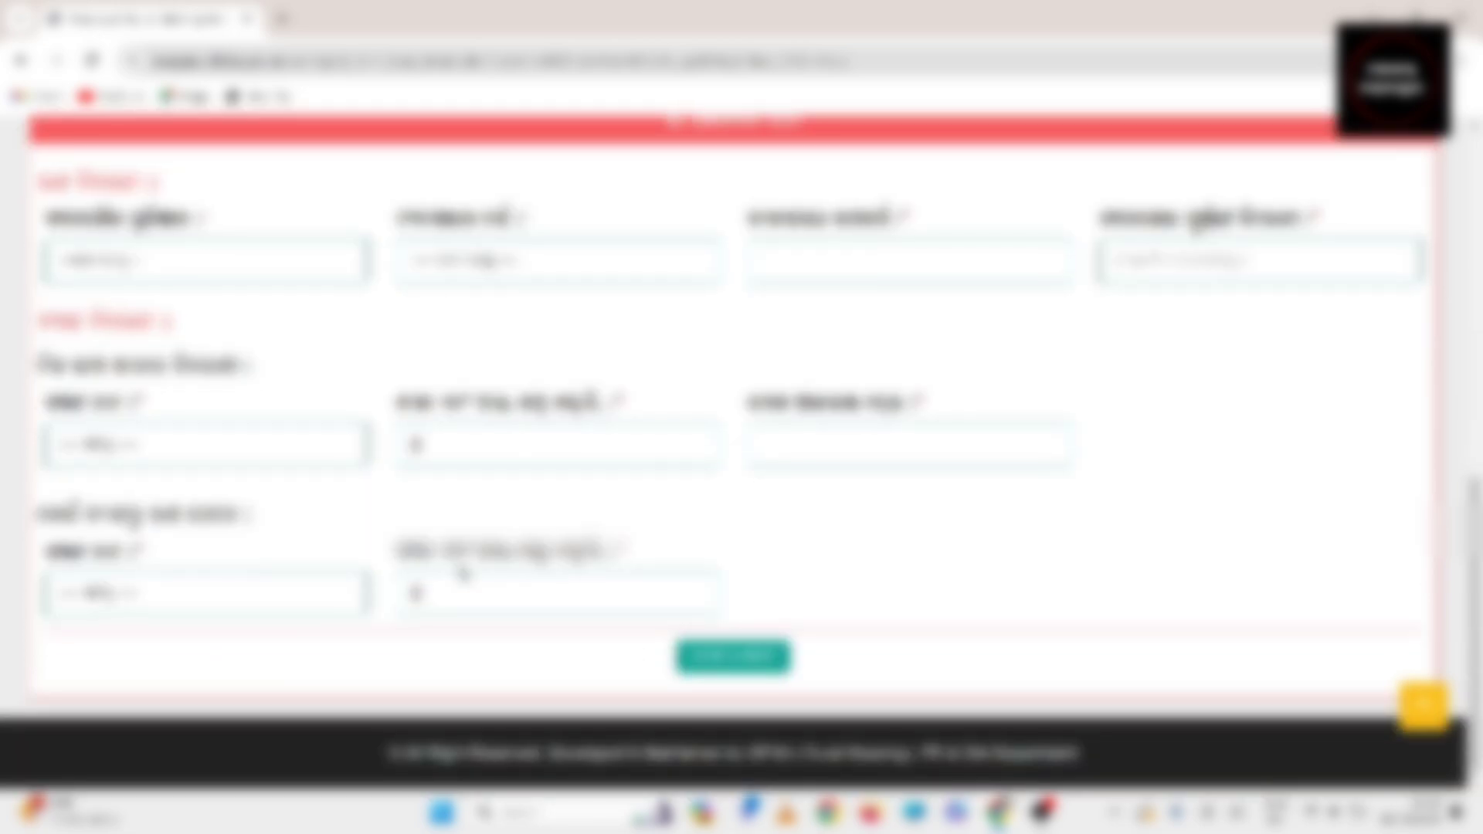
pyautogui.scroll(1, 463, 573)
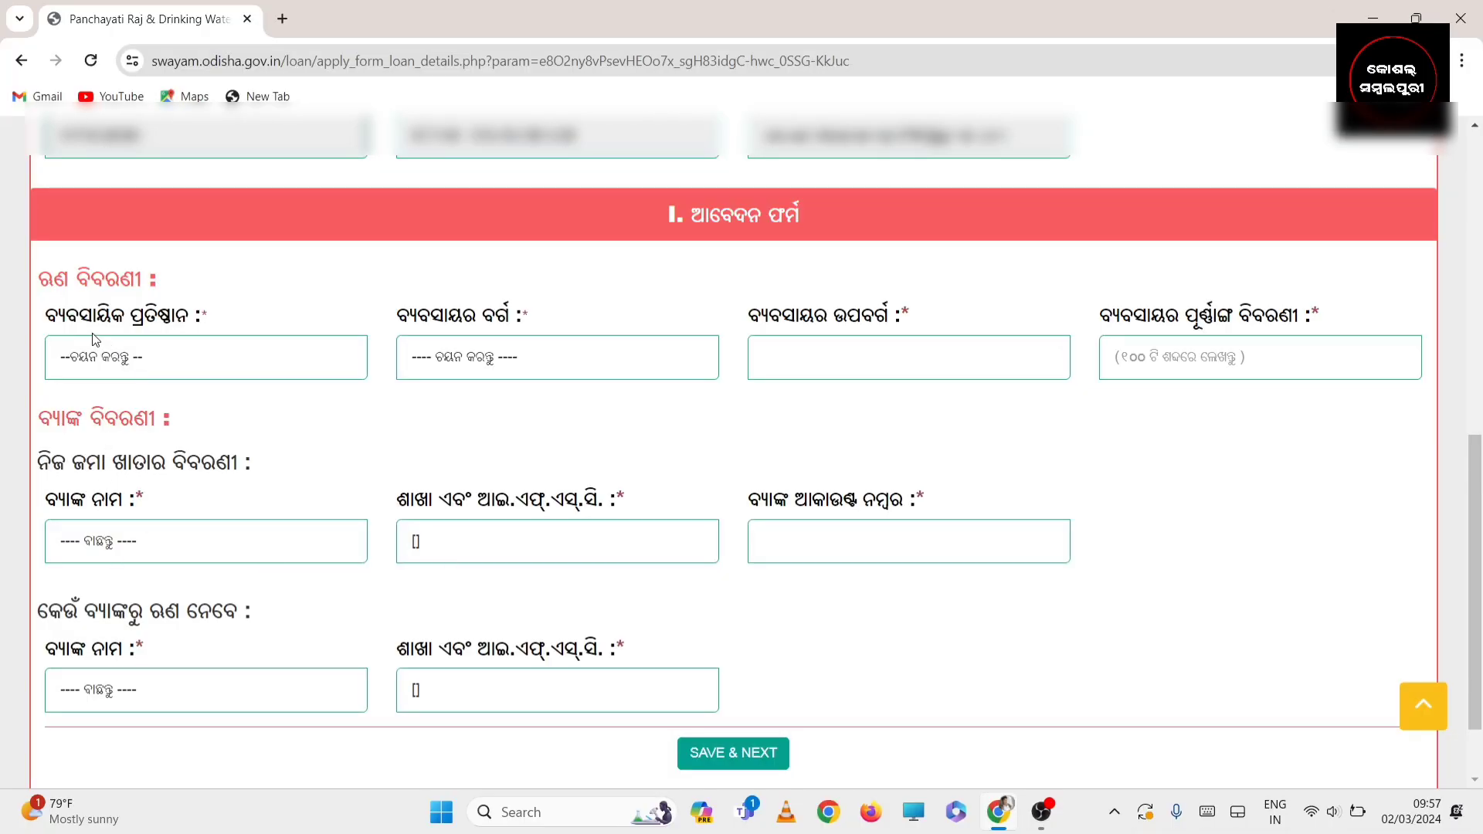
# Step: Set establishment type to new (ନୂତନ), category Small Business and subcategory Studio
pyautogui.click(193, 364)
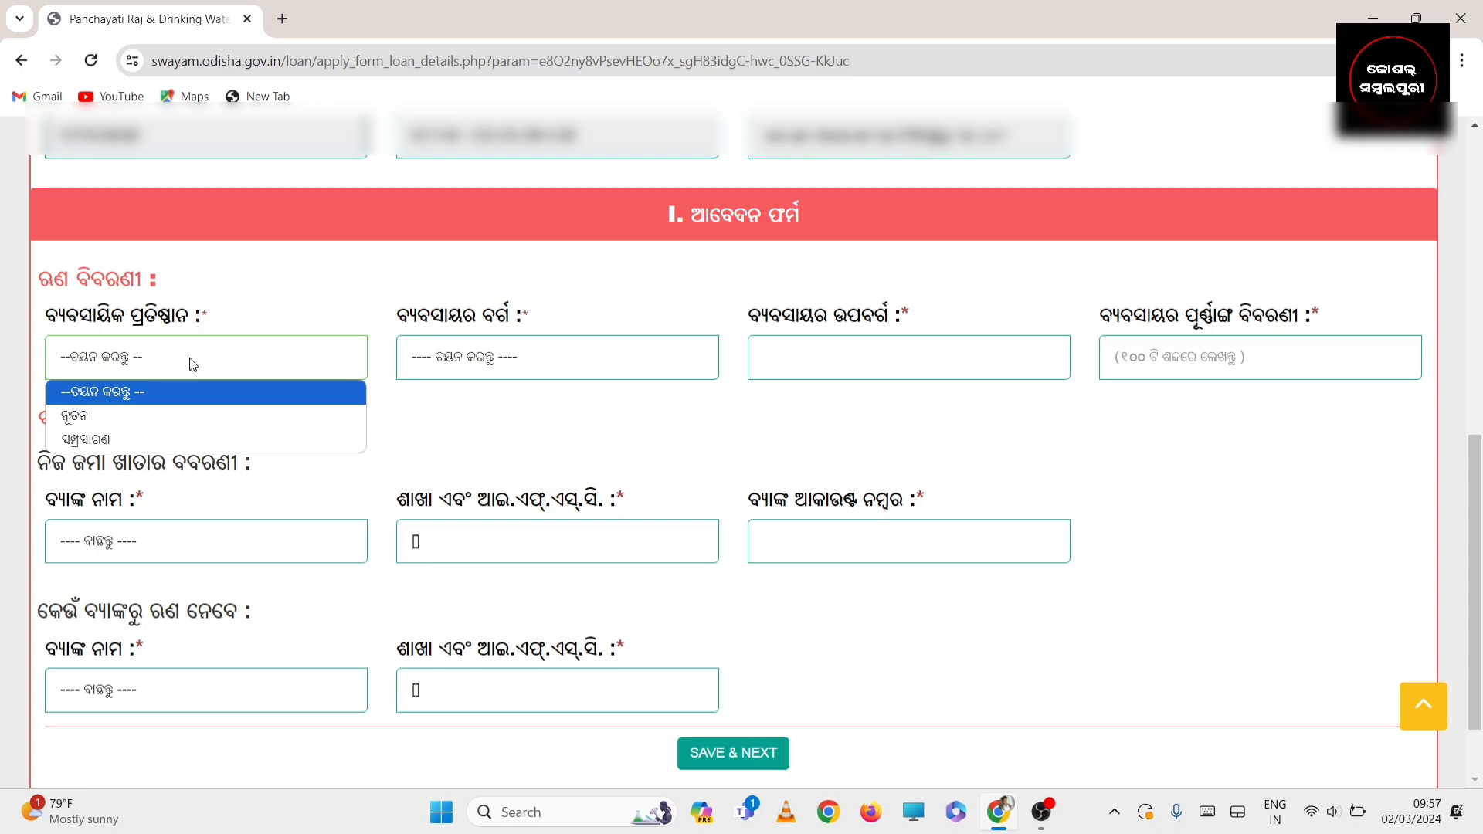
pyautogui.click(159, 415)
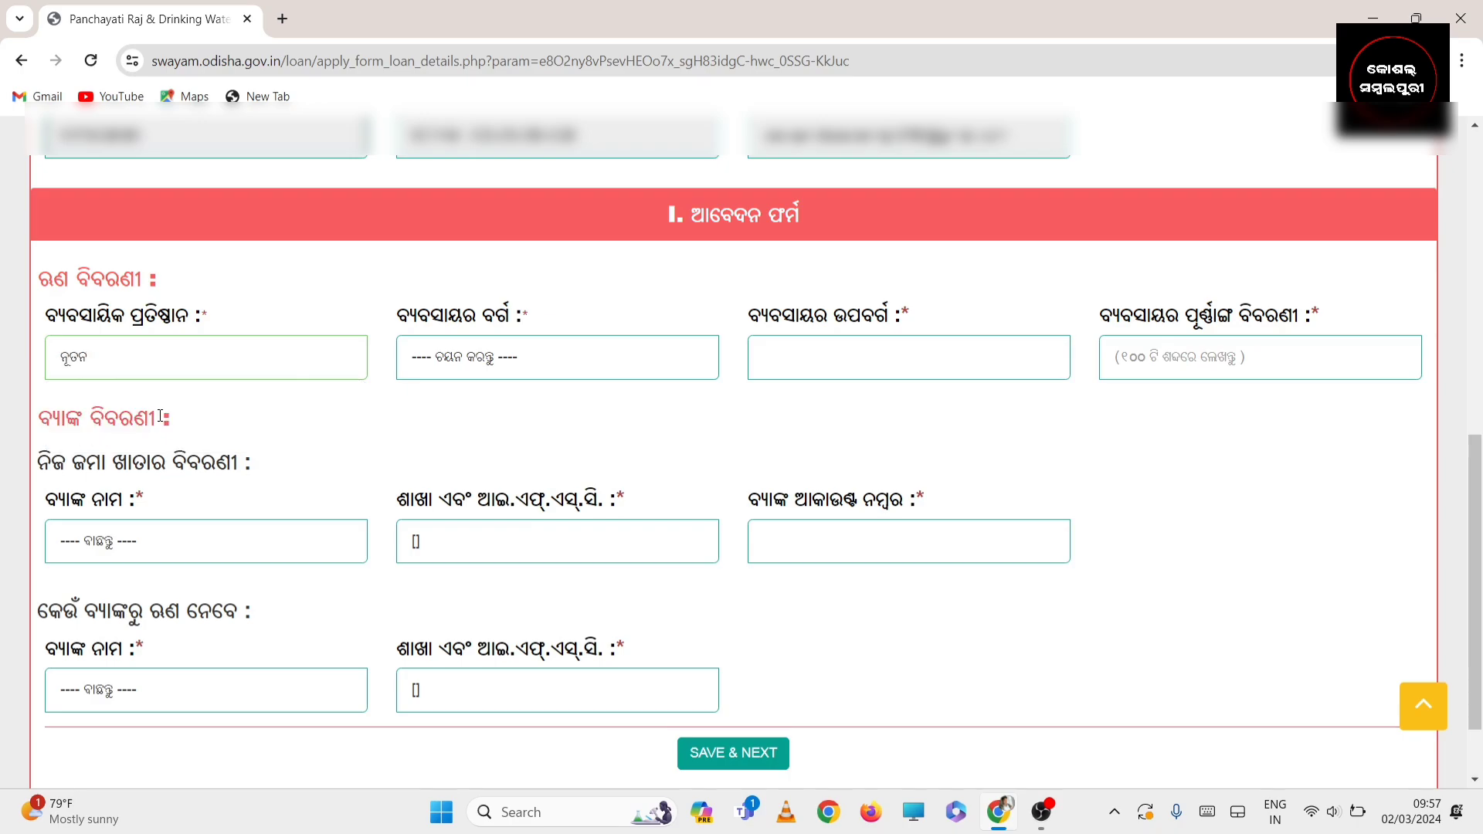
pyautogui.click(468, 355)
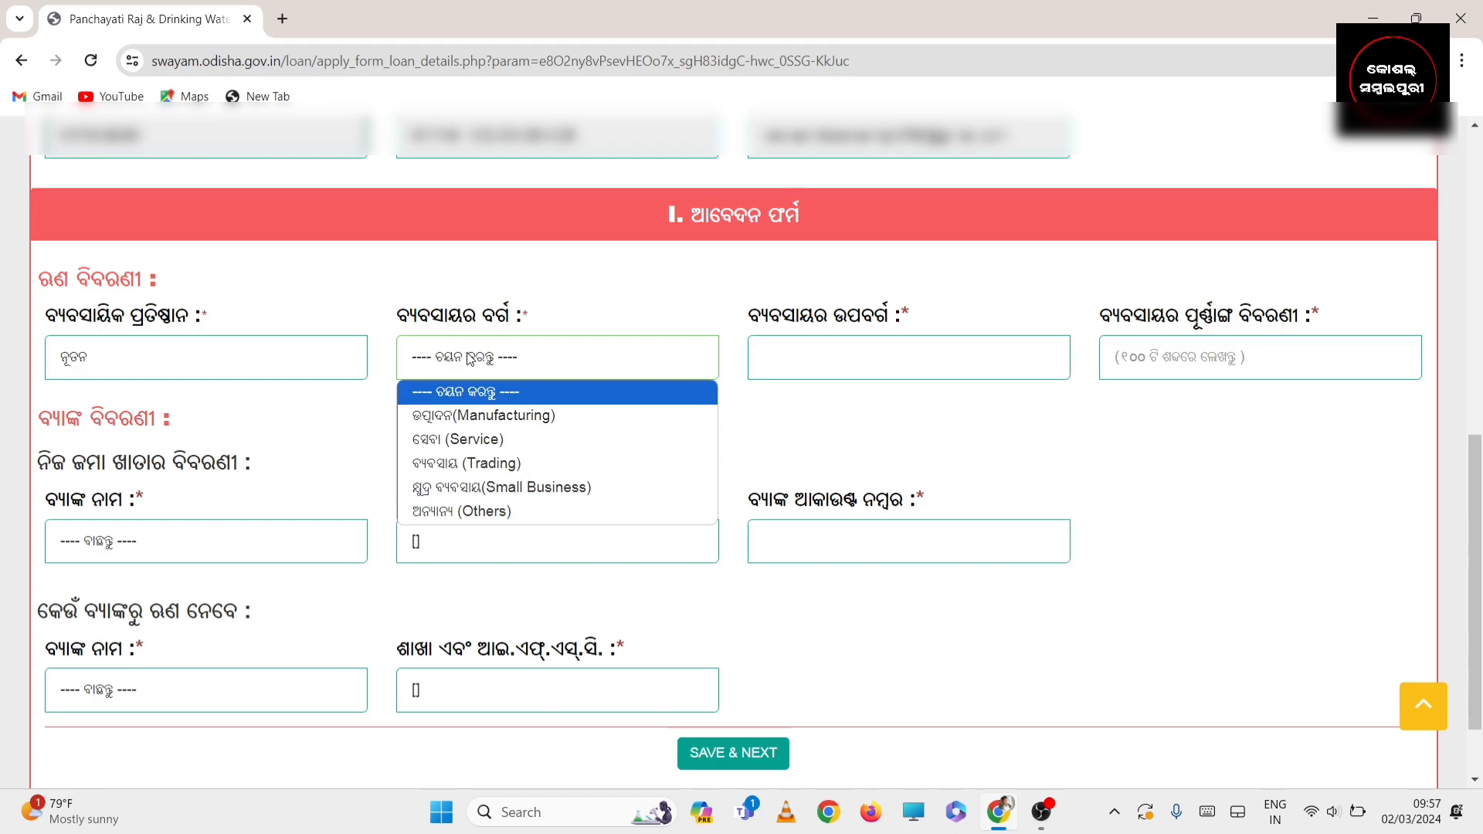
pyautogui.click(503, 492)
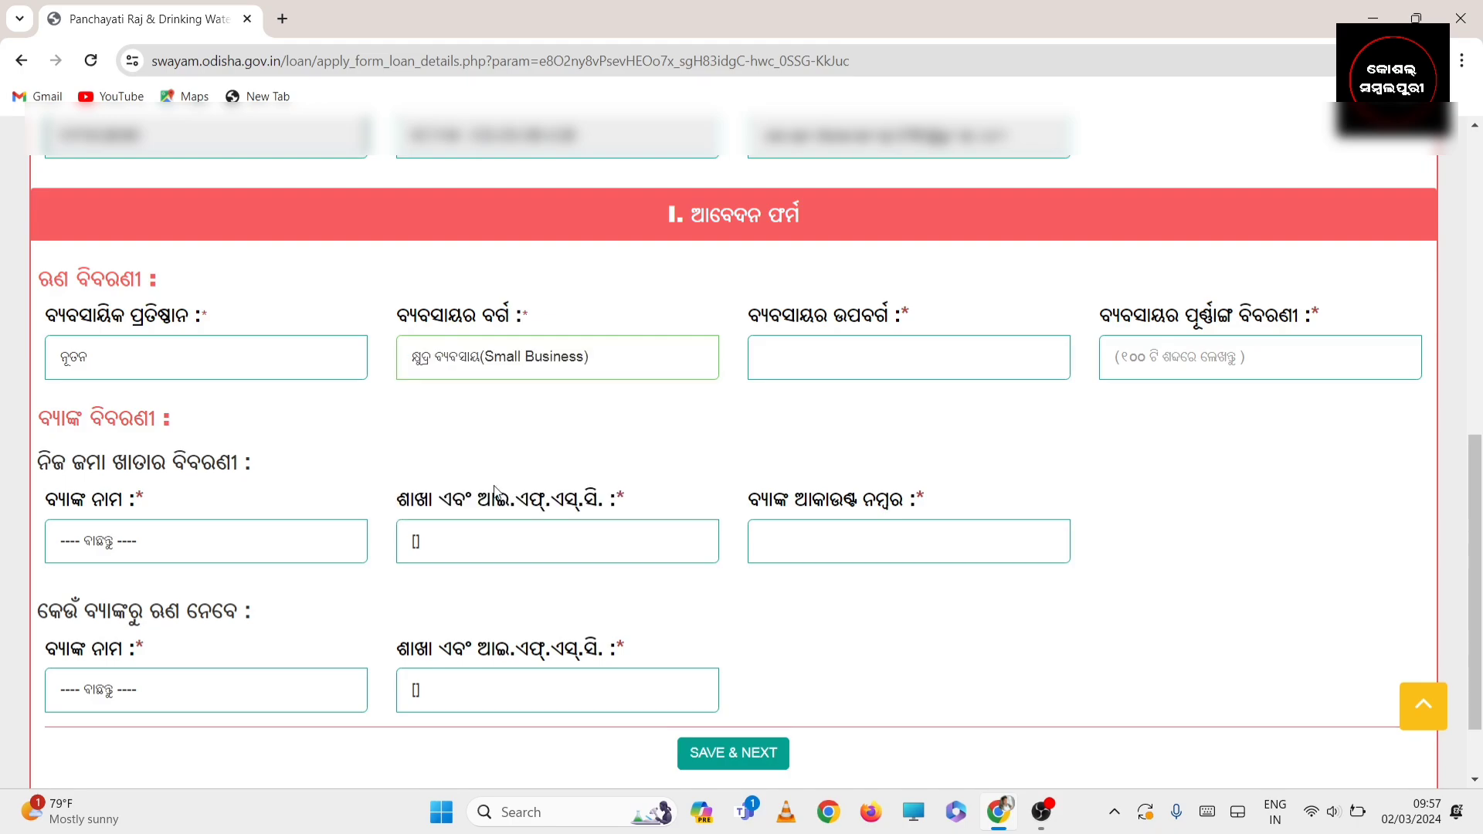
pyautogui.click(804, 370)
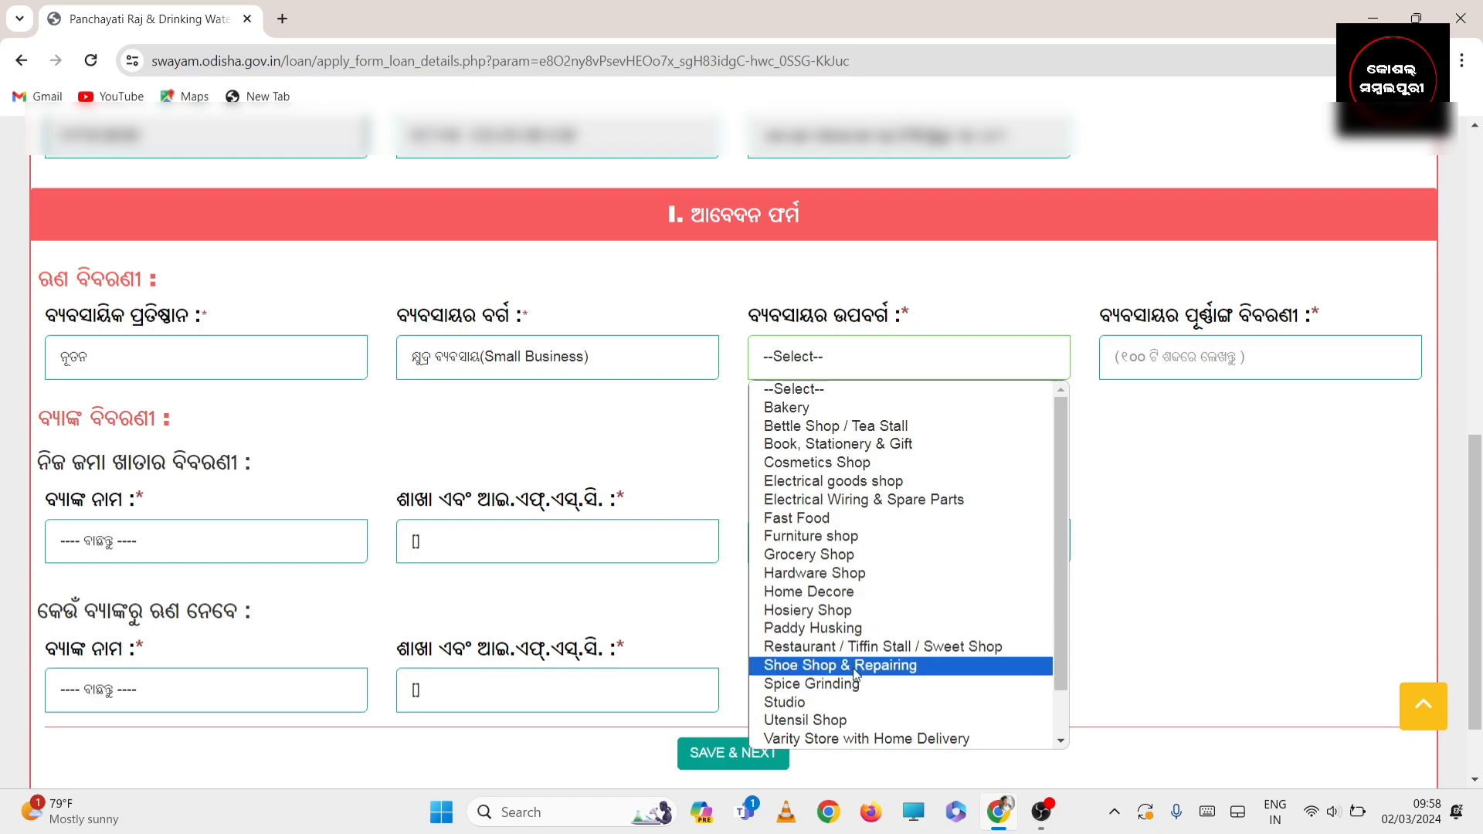
pyautogui.click(792, 703)
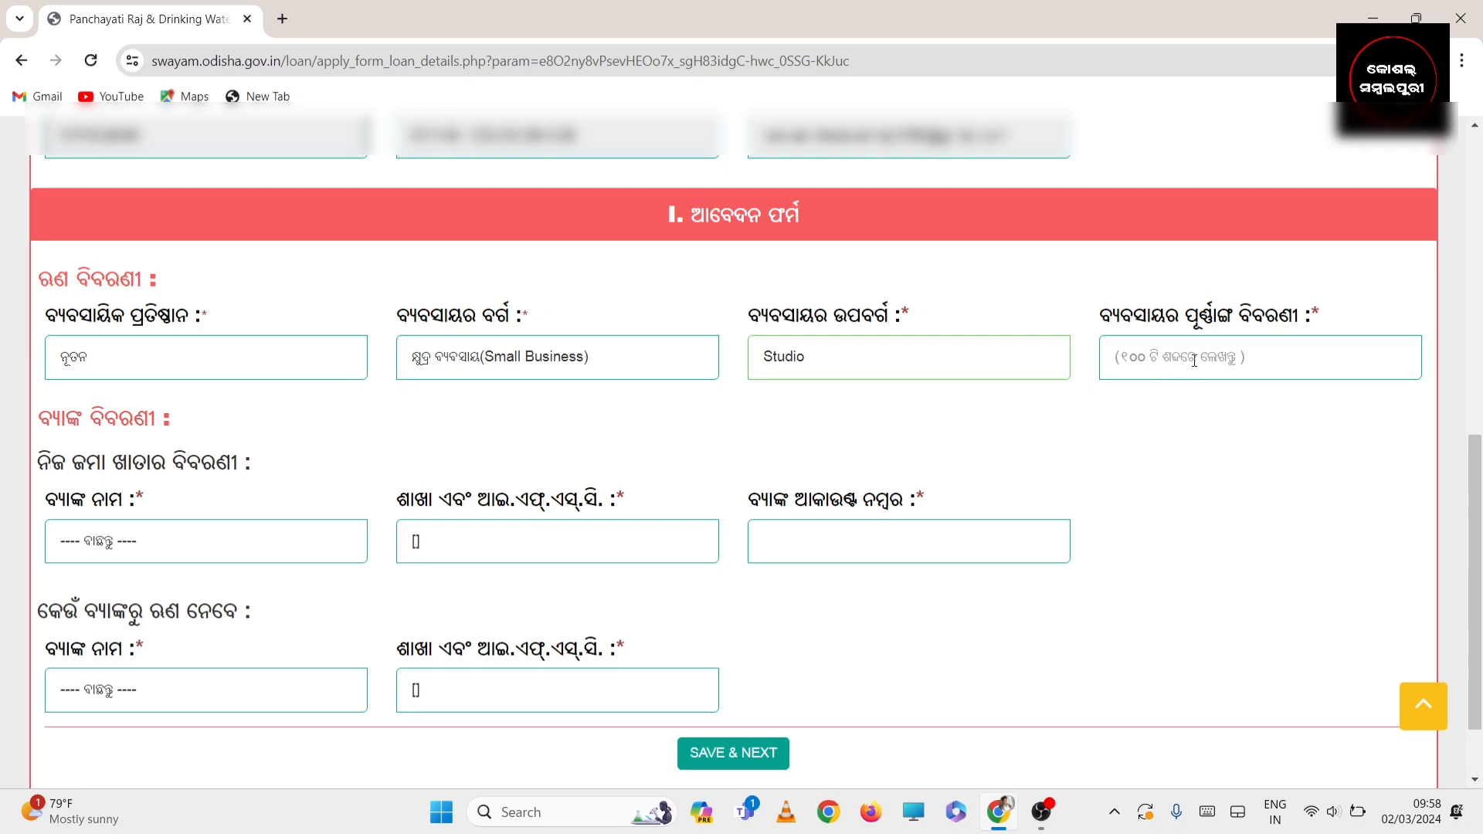
pyautogui.click(1194, 361)
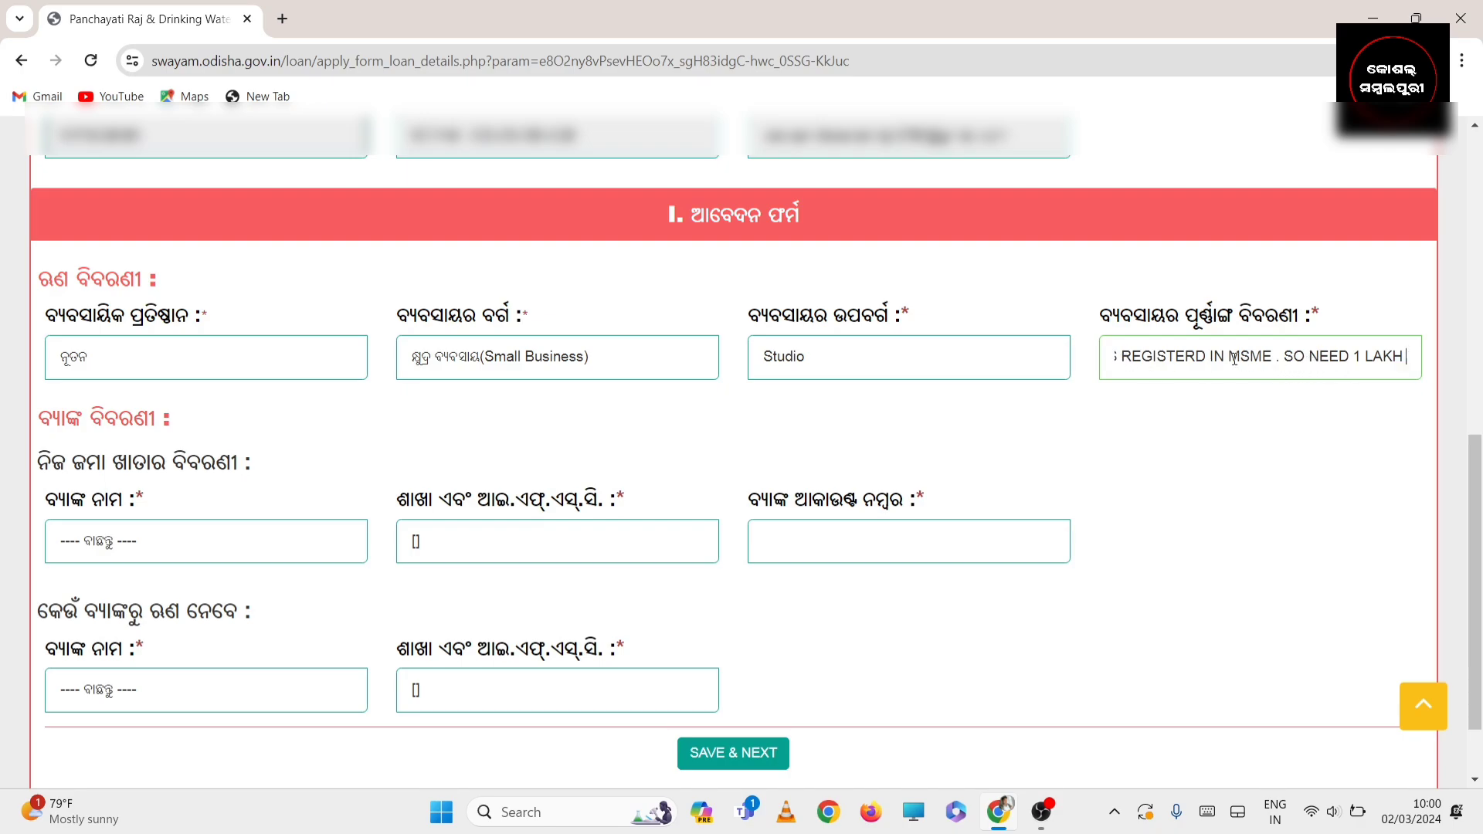
# Step: Open the bank list for the applicant's own account
pyautogui.click(191, 545)
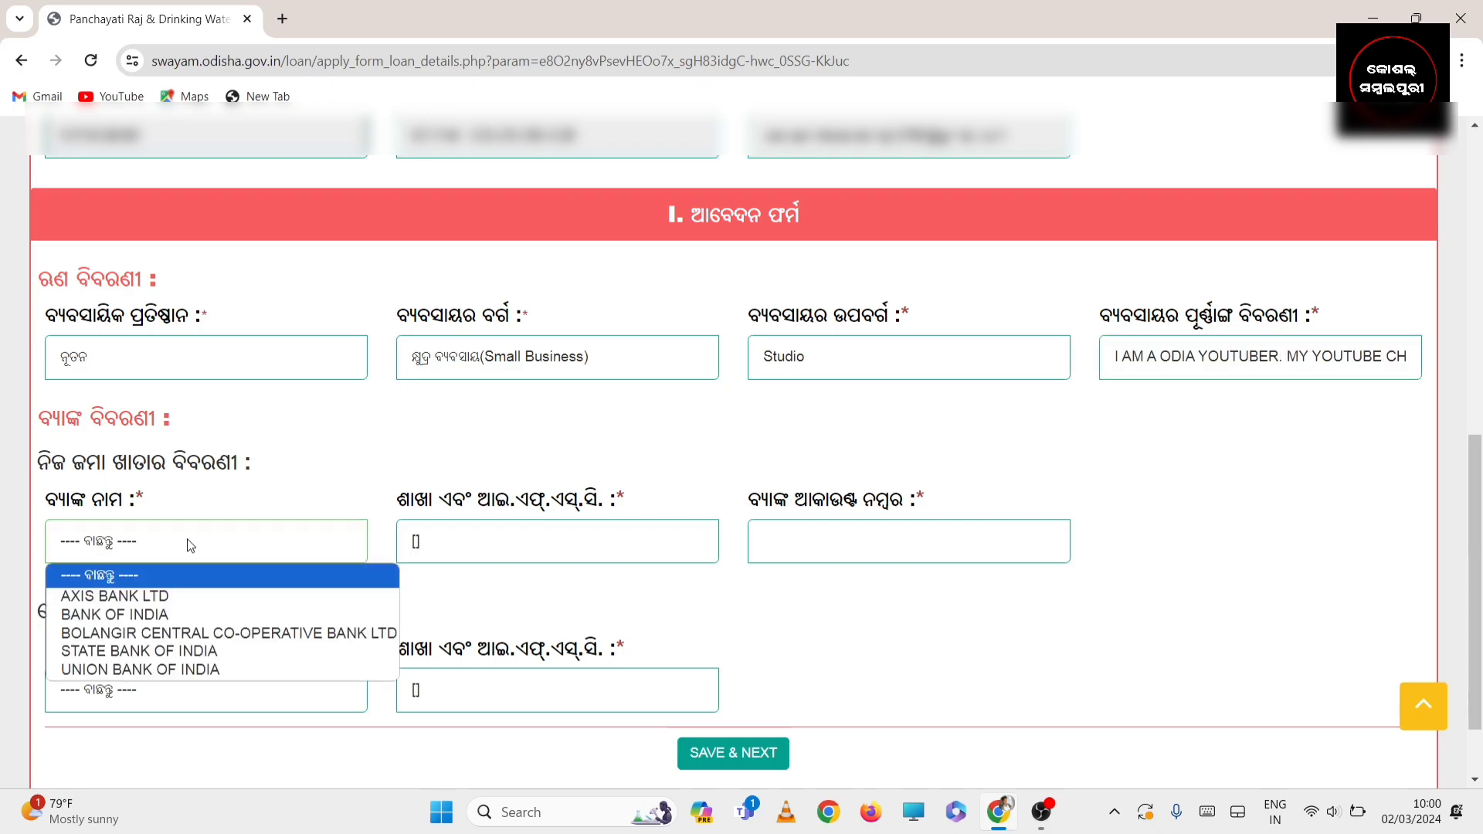
# Step: Select STATE BANK OF INDIA and its branch for the own account, and paste in the account number
pyautogui.click(175, 656)
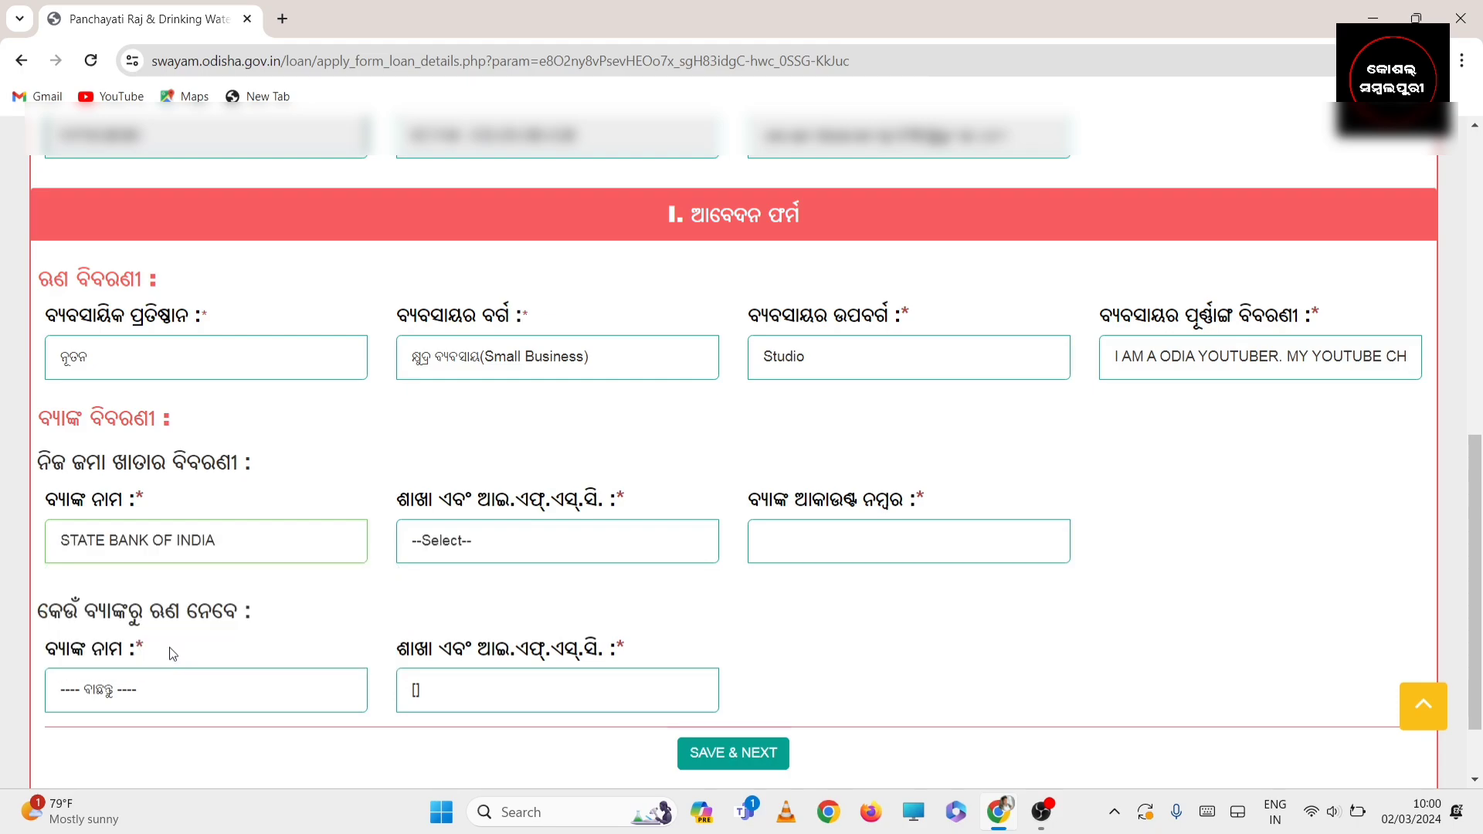
pyautogui.click(443, 558)
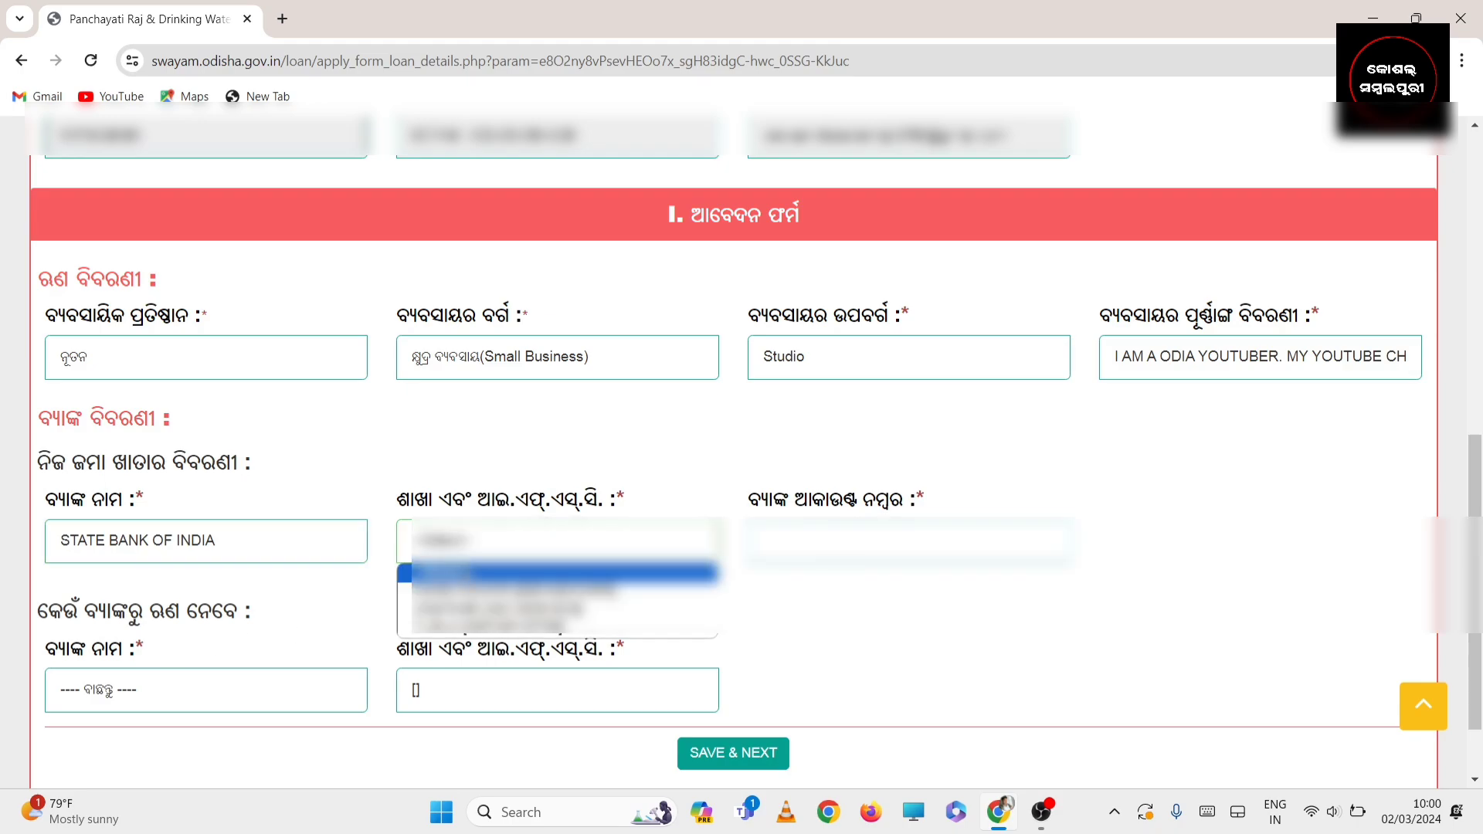
pyautogui.click(487, 610)
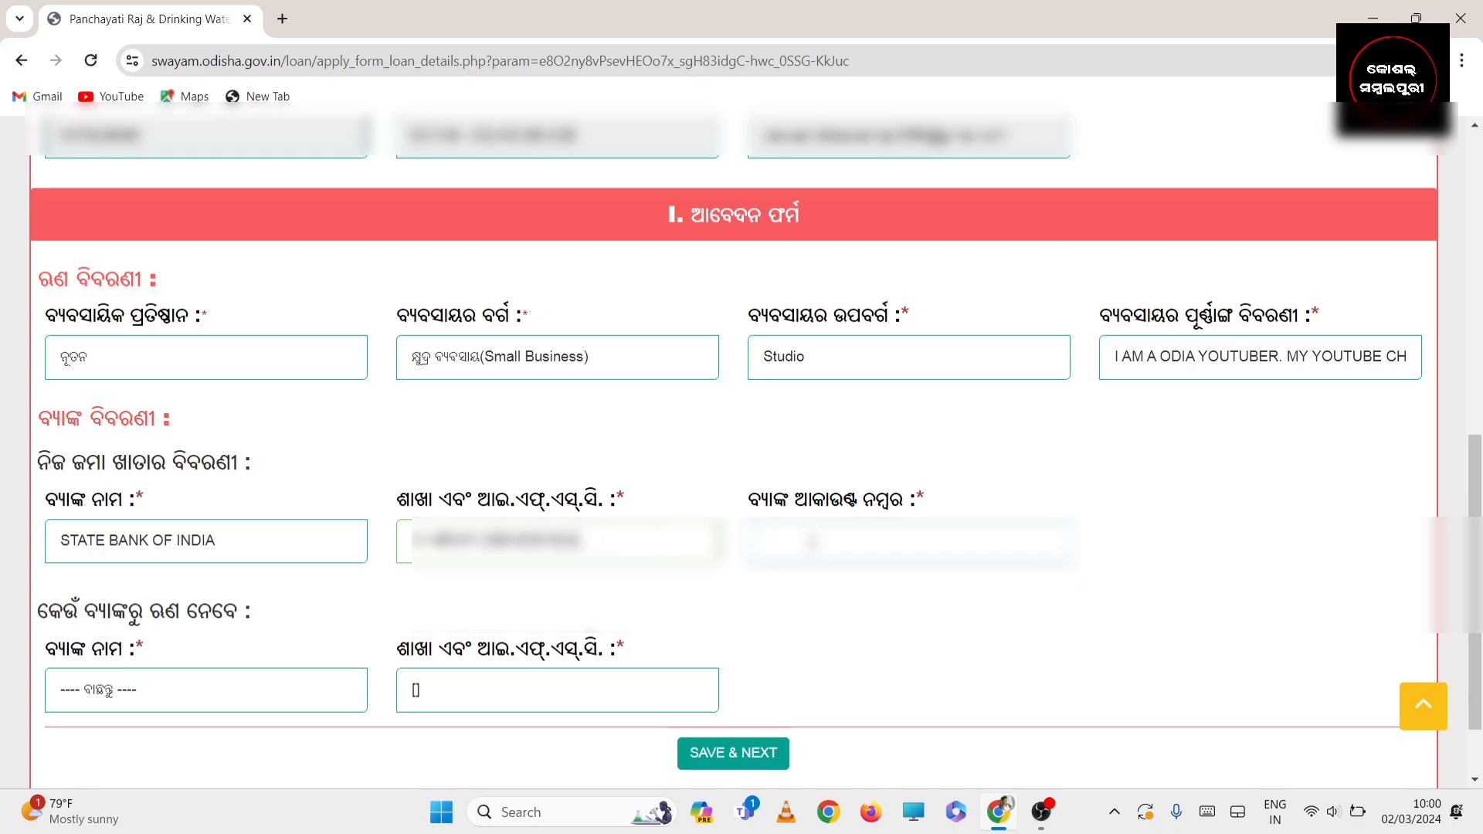
pyautogui.click(813, 542)
pyautogui.write('3')
pyautogui.hotkey('ctrl', 'v')
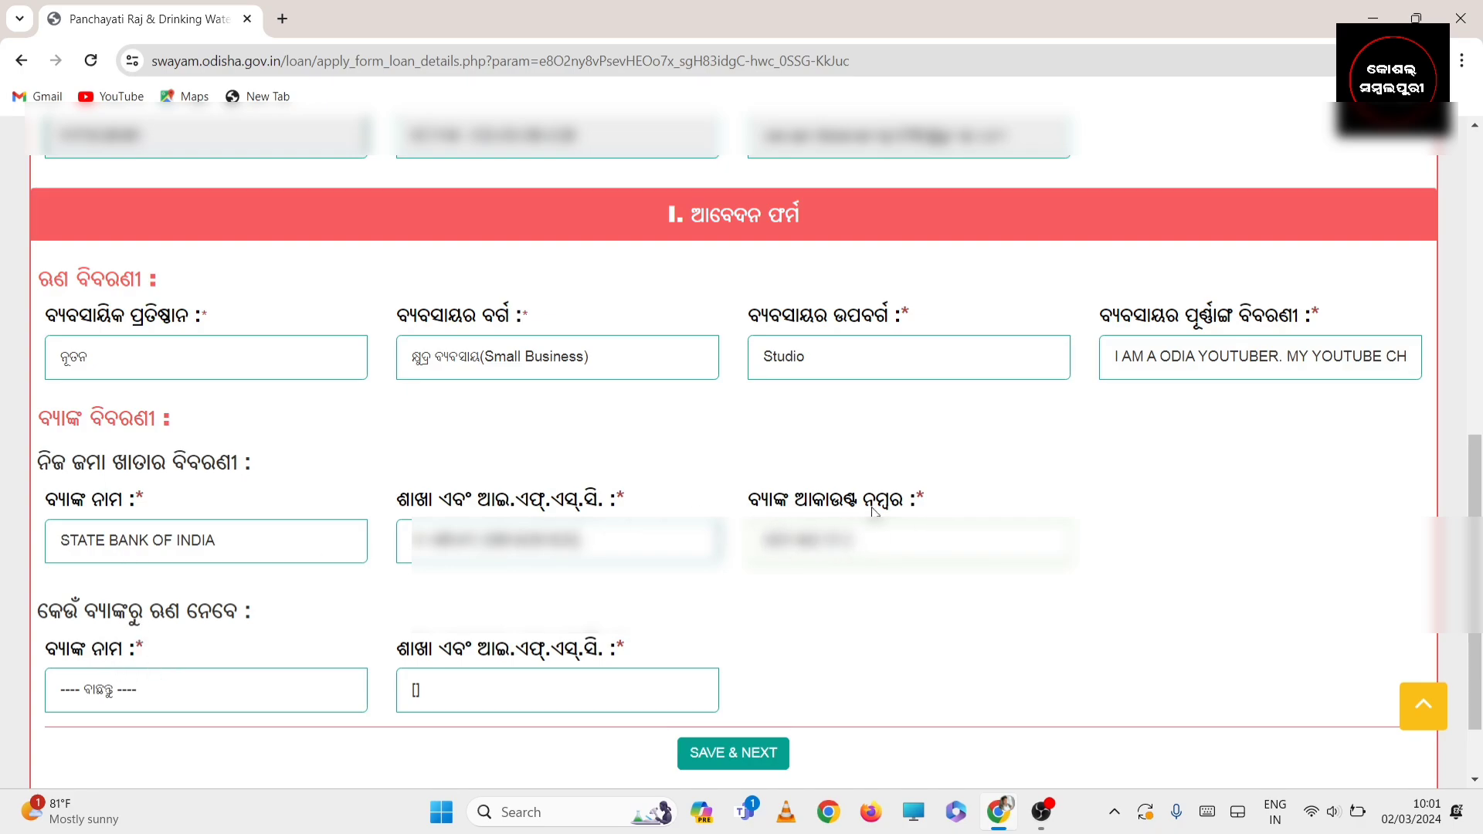
# Step: Set STATE BANK OF INDIA and a branch as the lending bank, then SAVE & NEXT
pyautogui.click(133, 681)
pyautogui.click(163, 640)
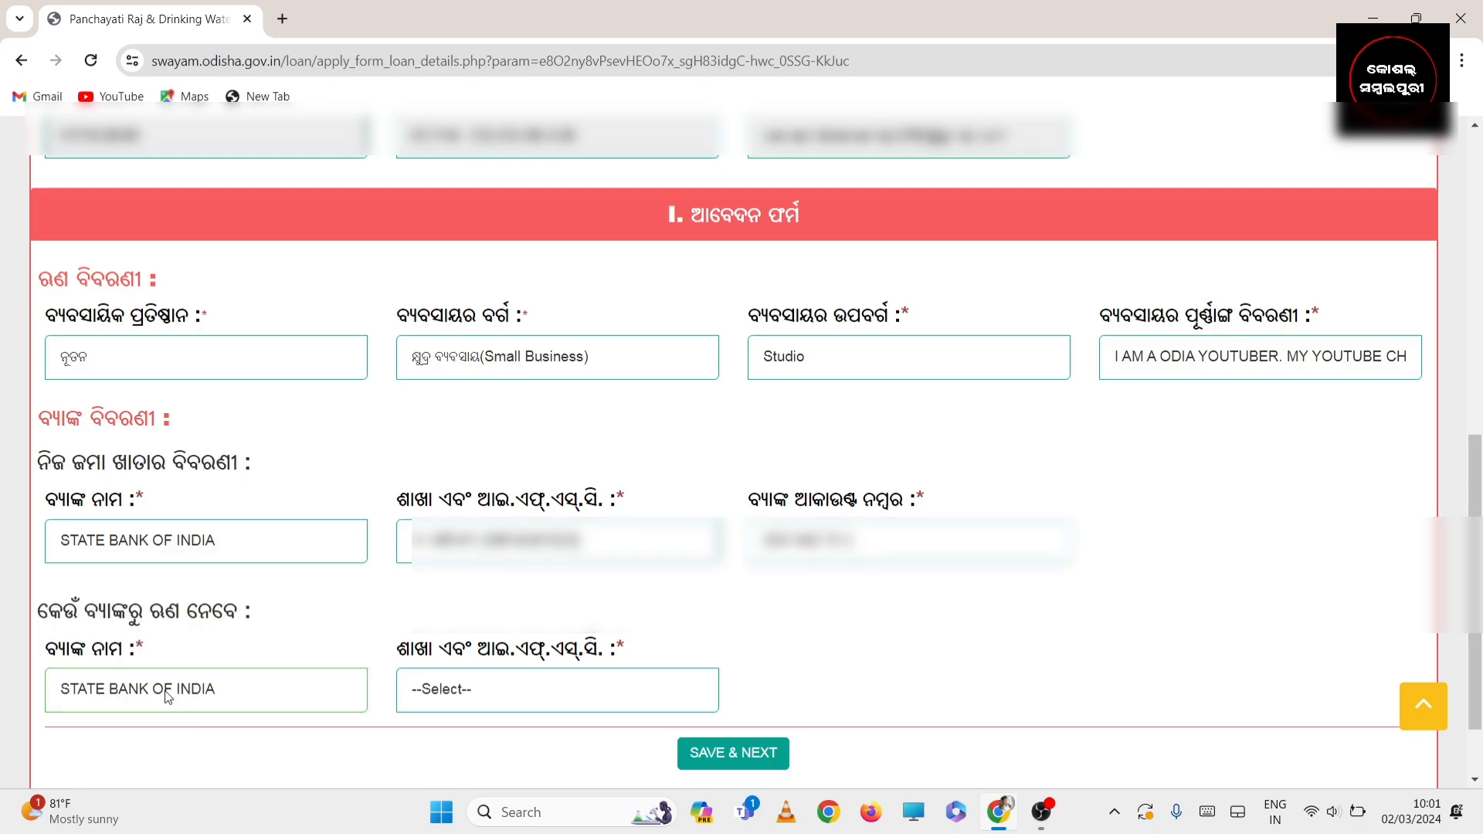
pyautogui.click(430, 704)
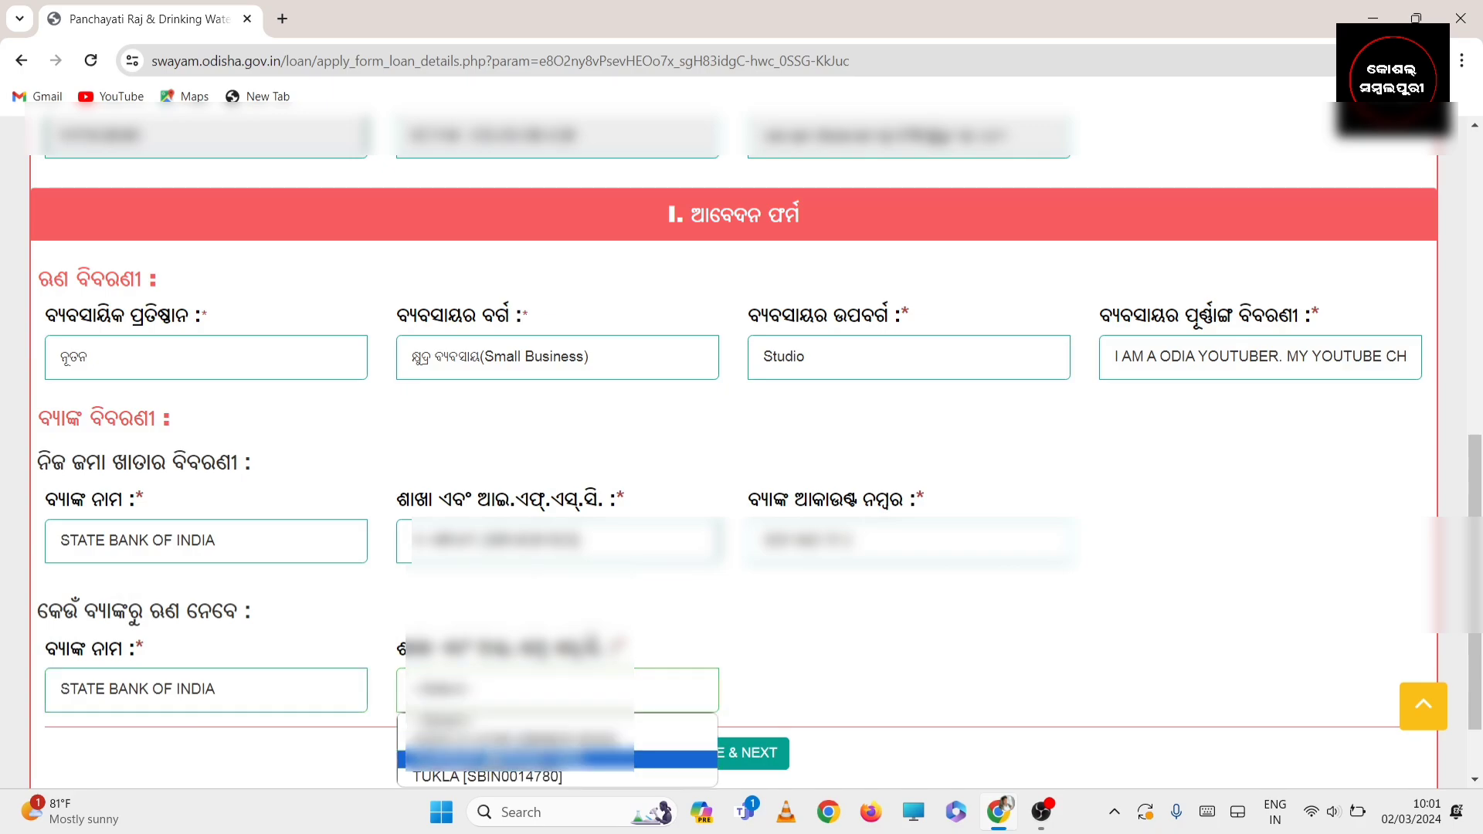
pyautogui.click(496, 758)
pyautogui.scroll(-1, 516, 684)
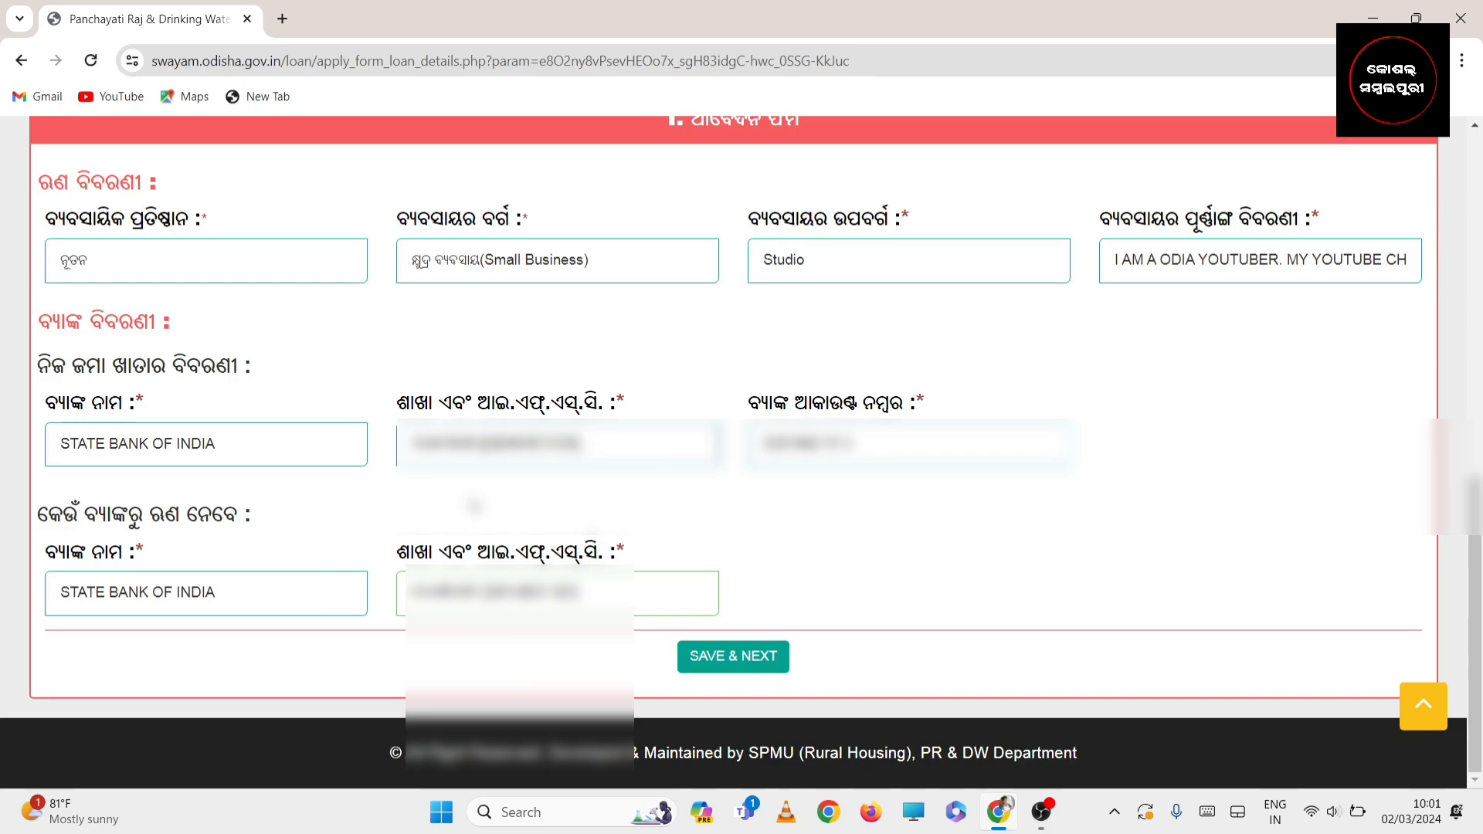
pyautogui.click(735, 676)
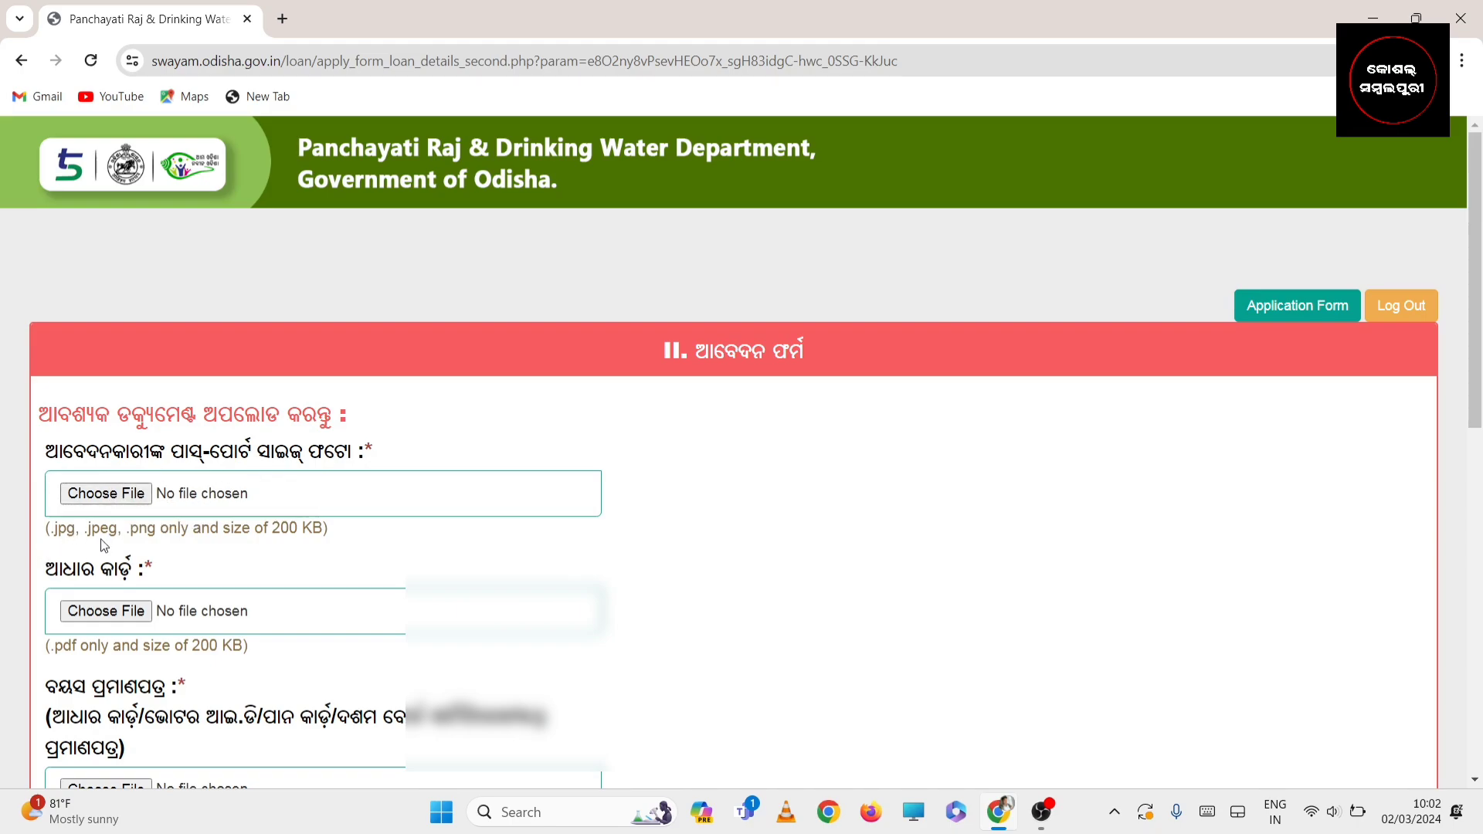
# Step: Upload Photo prakash.jpg from the Desktop '200 kb files' folder as the applicant photo
pyautogui.click(100, 497)
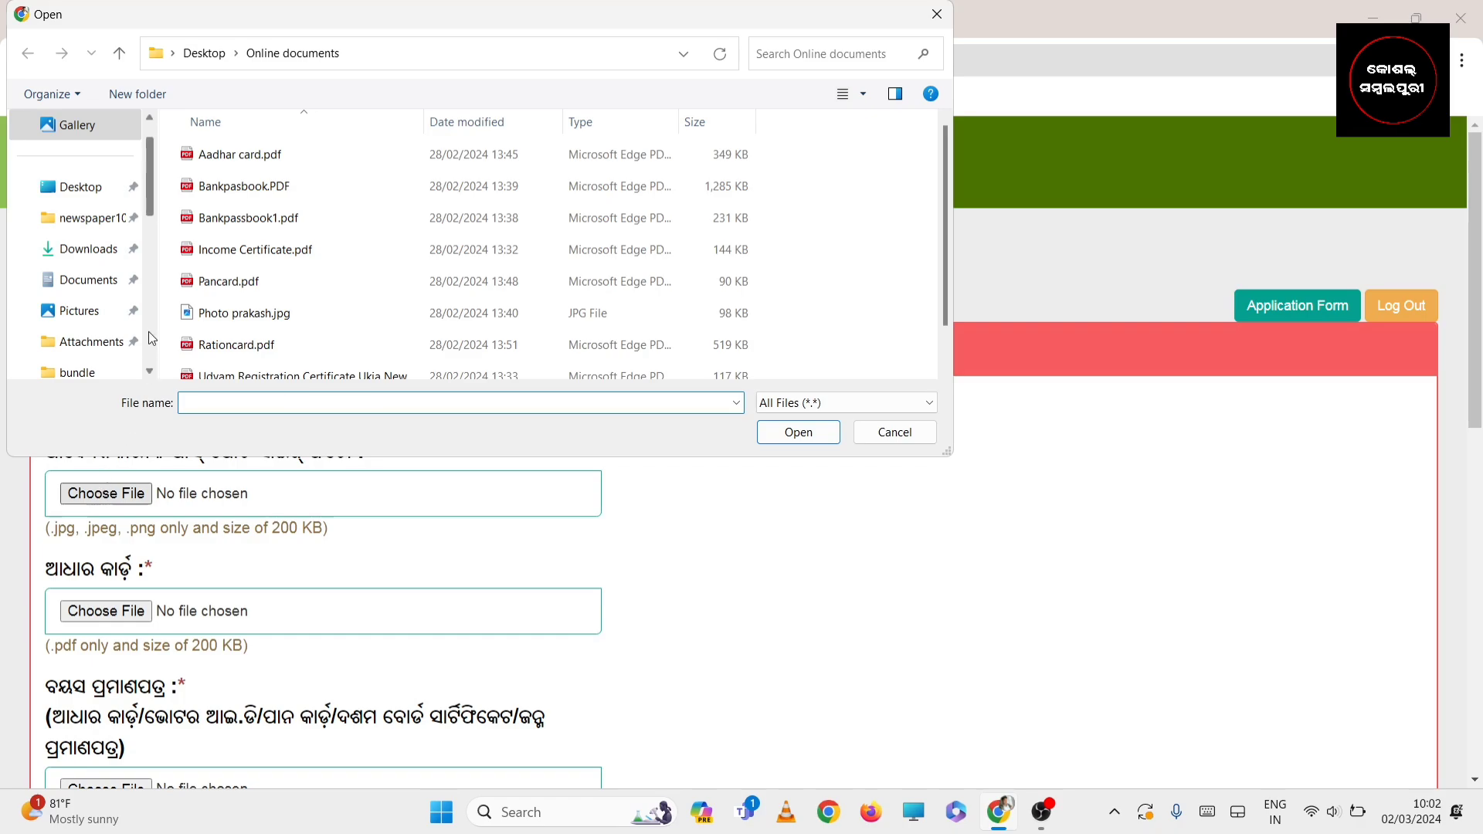
pyautogui.click(94, 195)
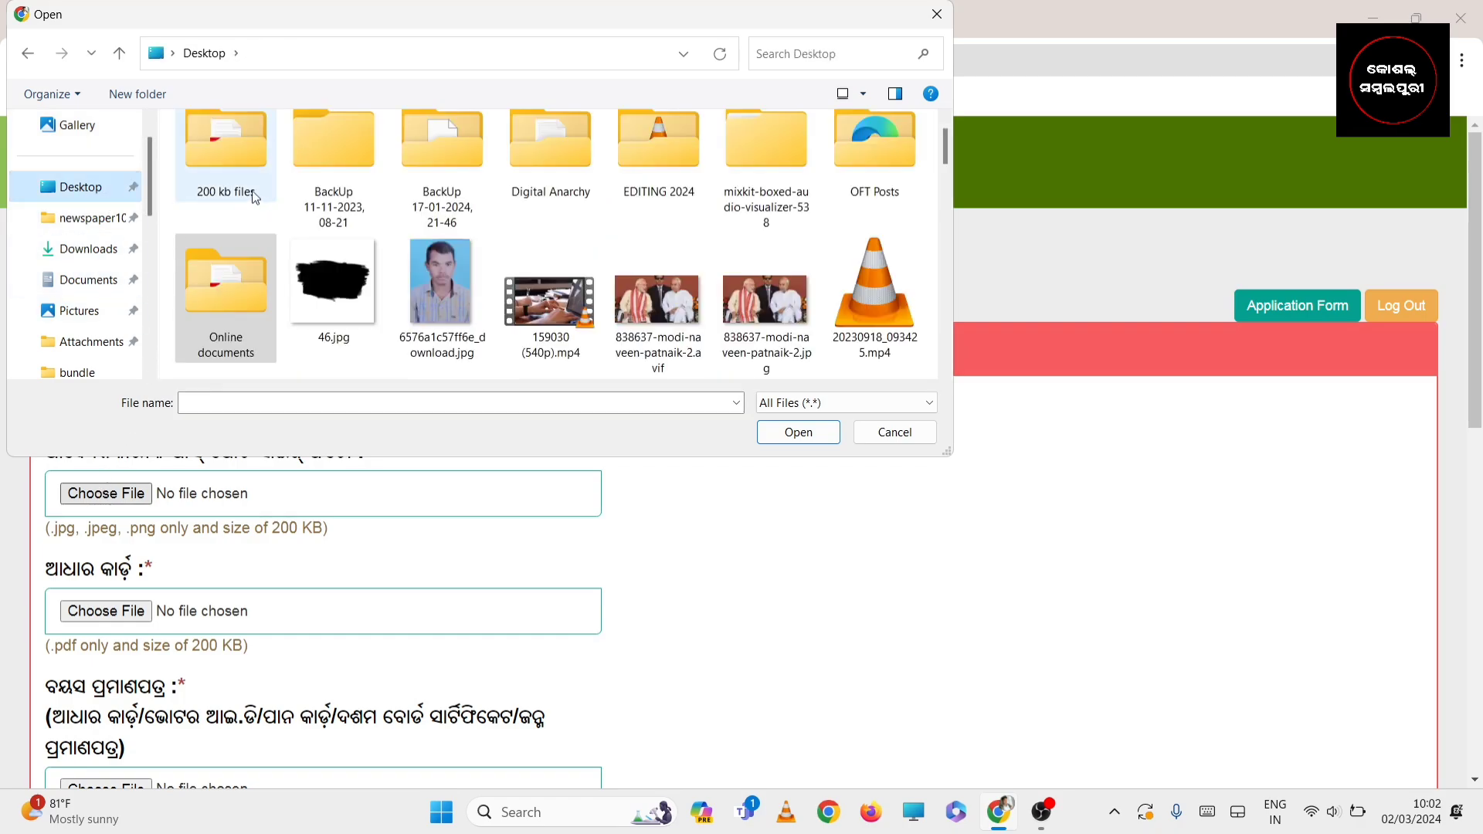
pyautogui.doubleClick(241, 190)
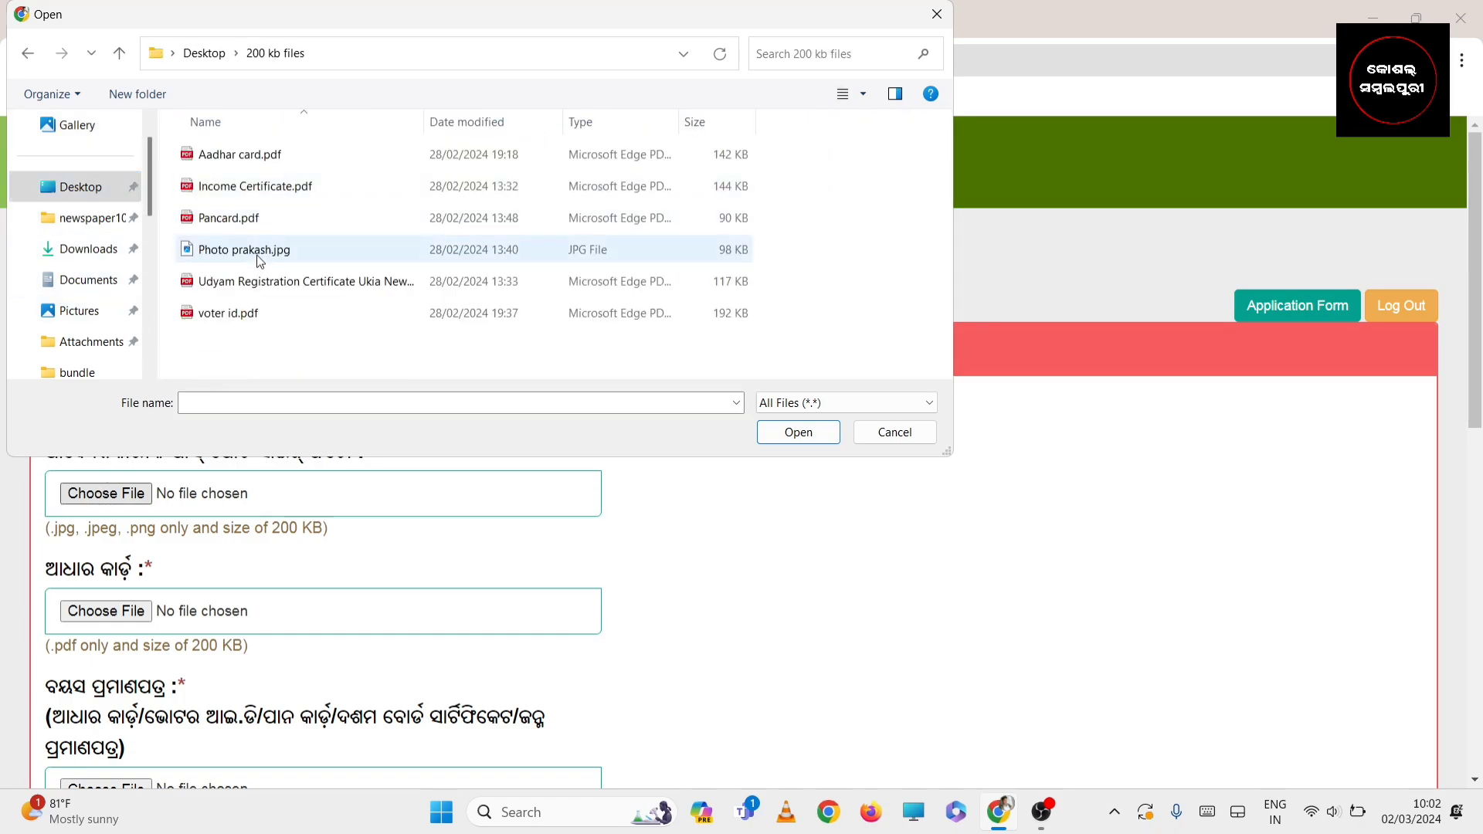
pyautogui.click(257, 263)
pyautogui.click(820, 431)
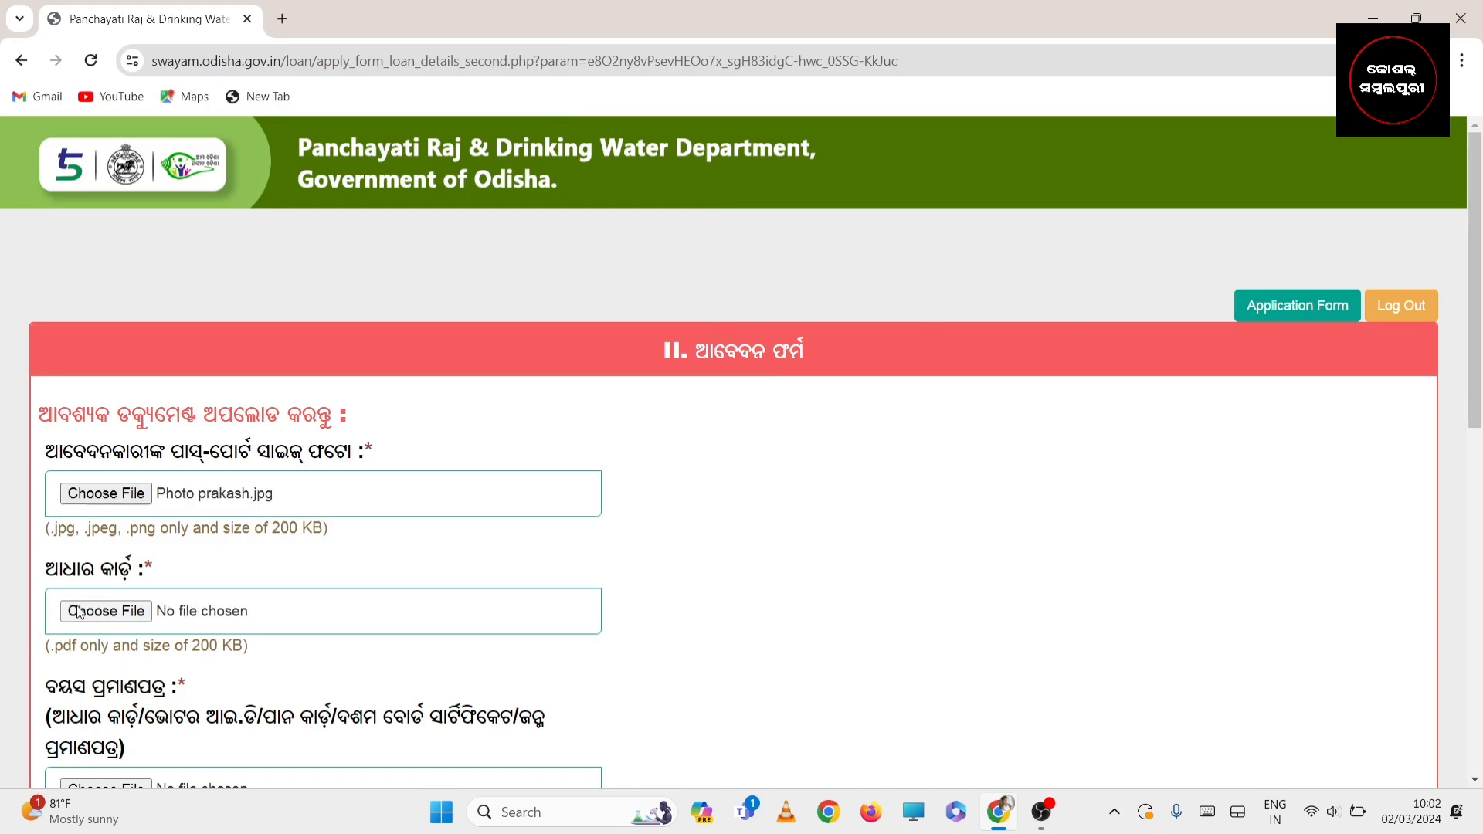
# Step: Attach Aadhar card.pdf to the Aadhaar field
pyautogui.click(106, 611)
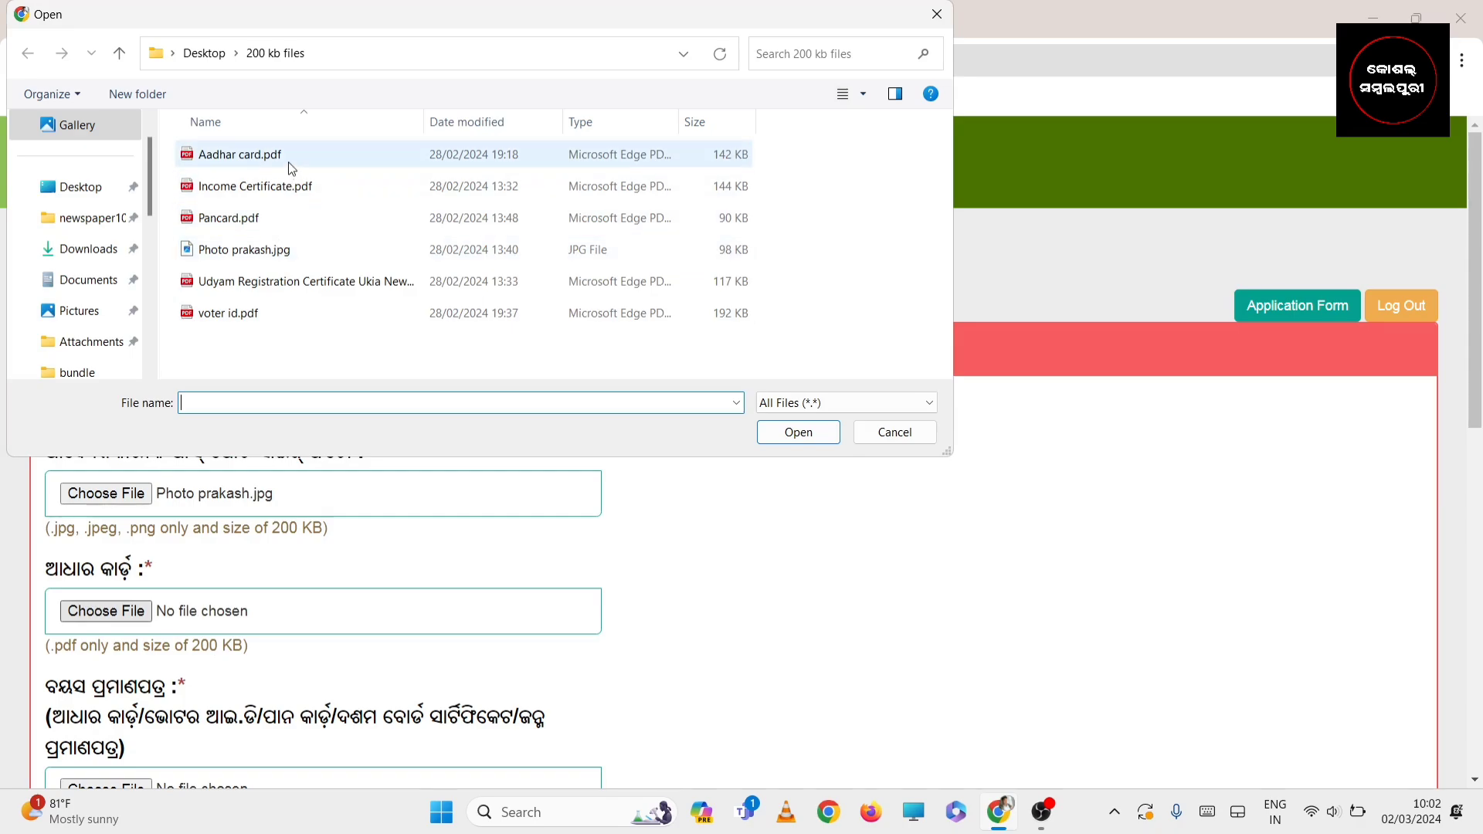
pyautogui.click(288, 159)
pyautogui.click(768, 428)
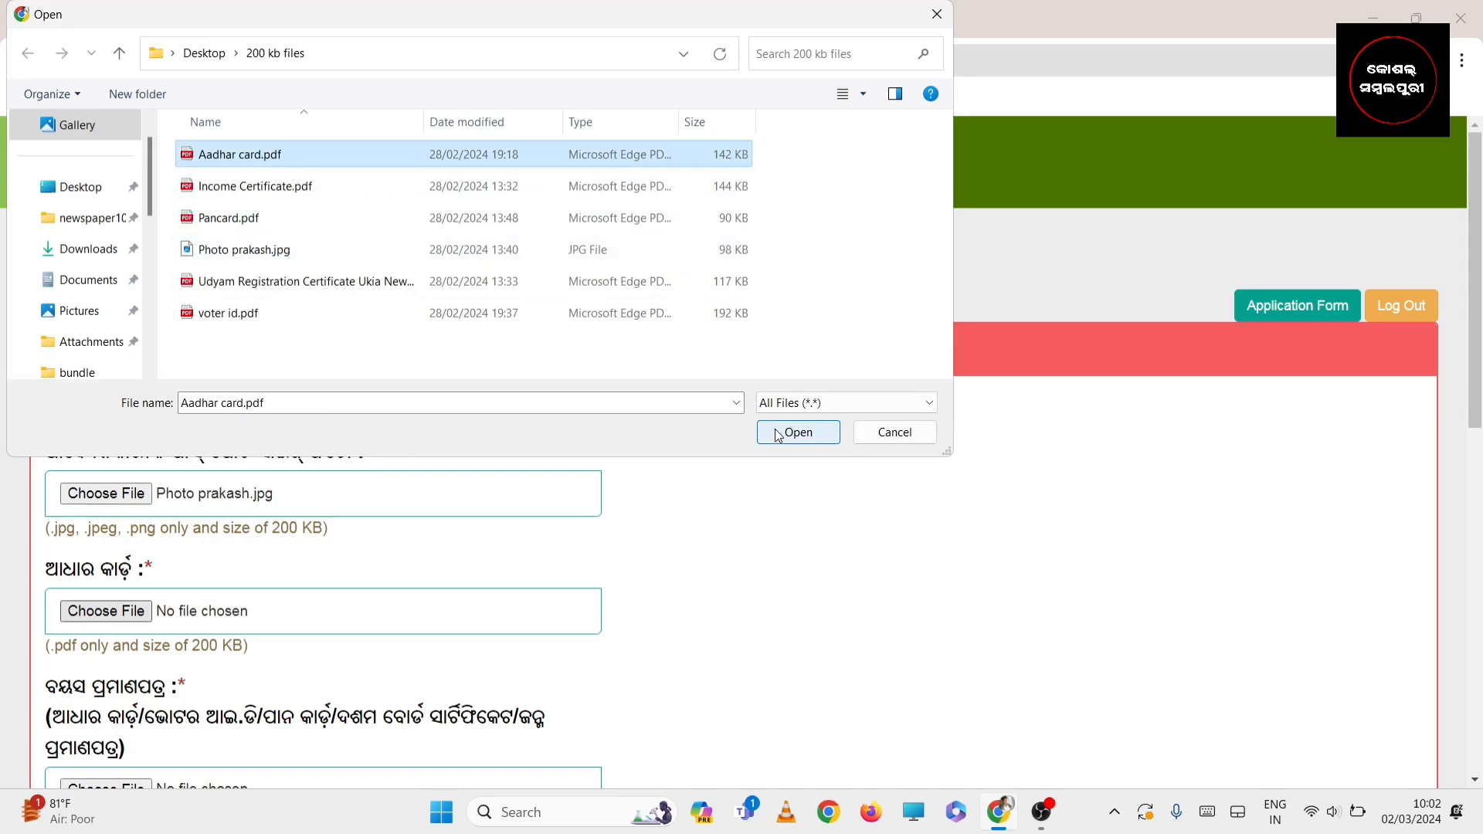
# Step: Attach voter id.pdf as the age proof document
pyautogui.scroll(-1, 465, 515)
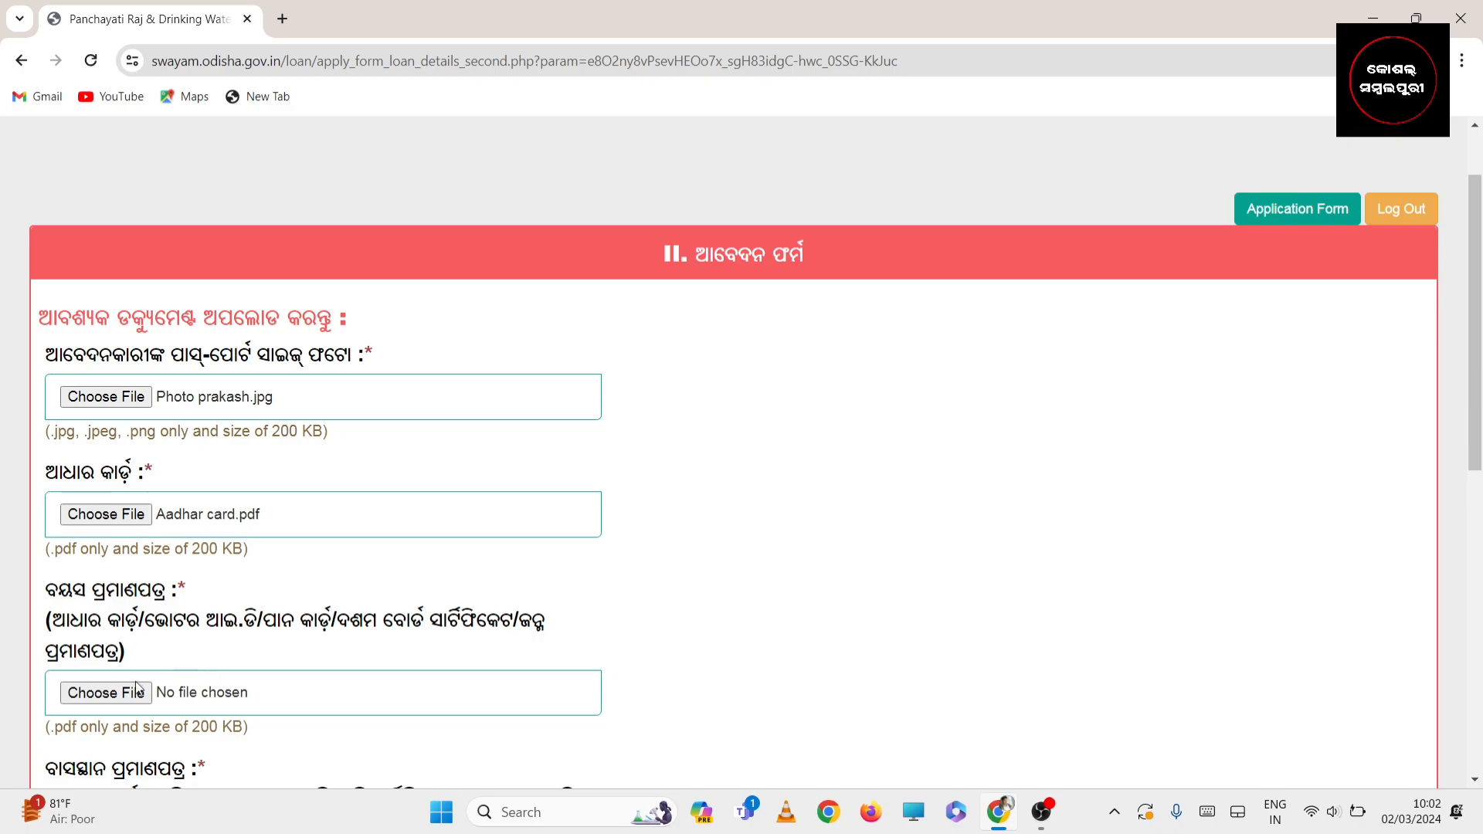
pyautogui.click(106, 693)
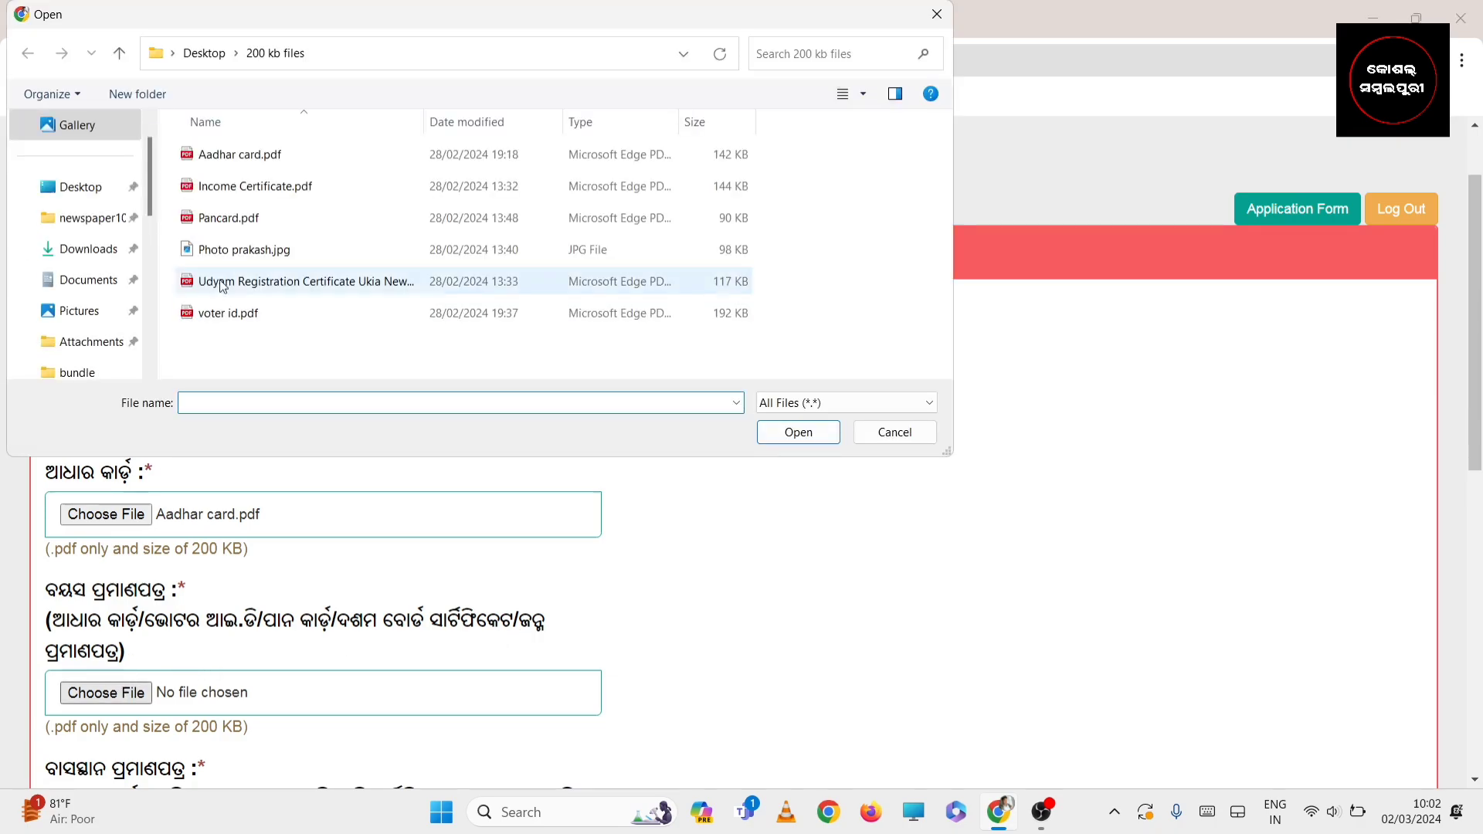
pyautogui.click(294, 154)
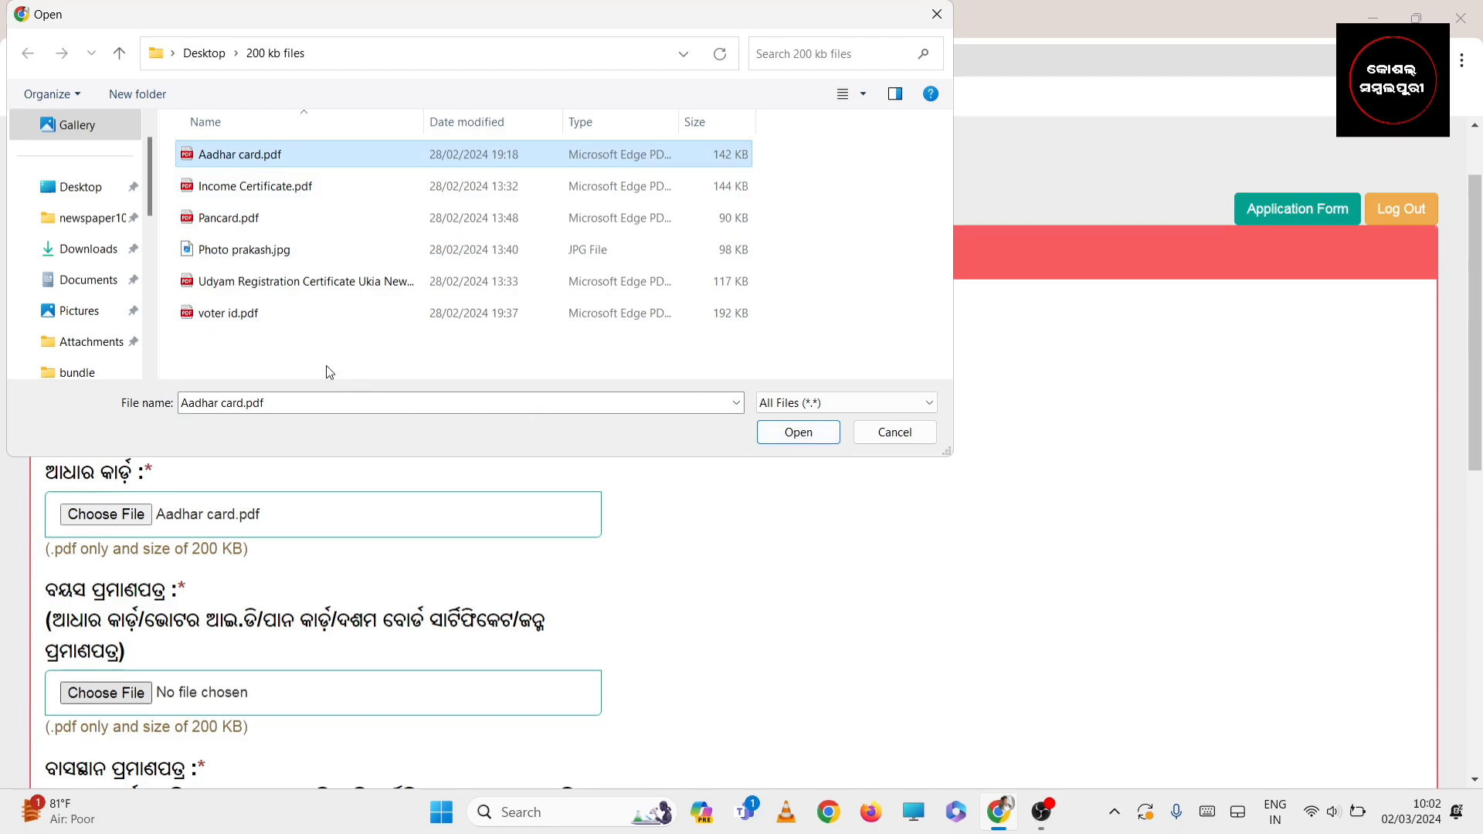
pyautogui.click(264, 317)
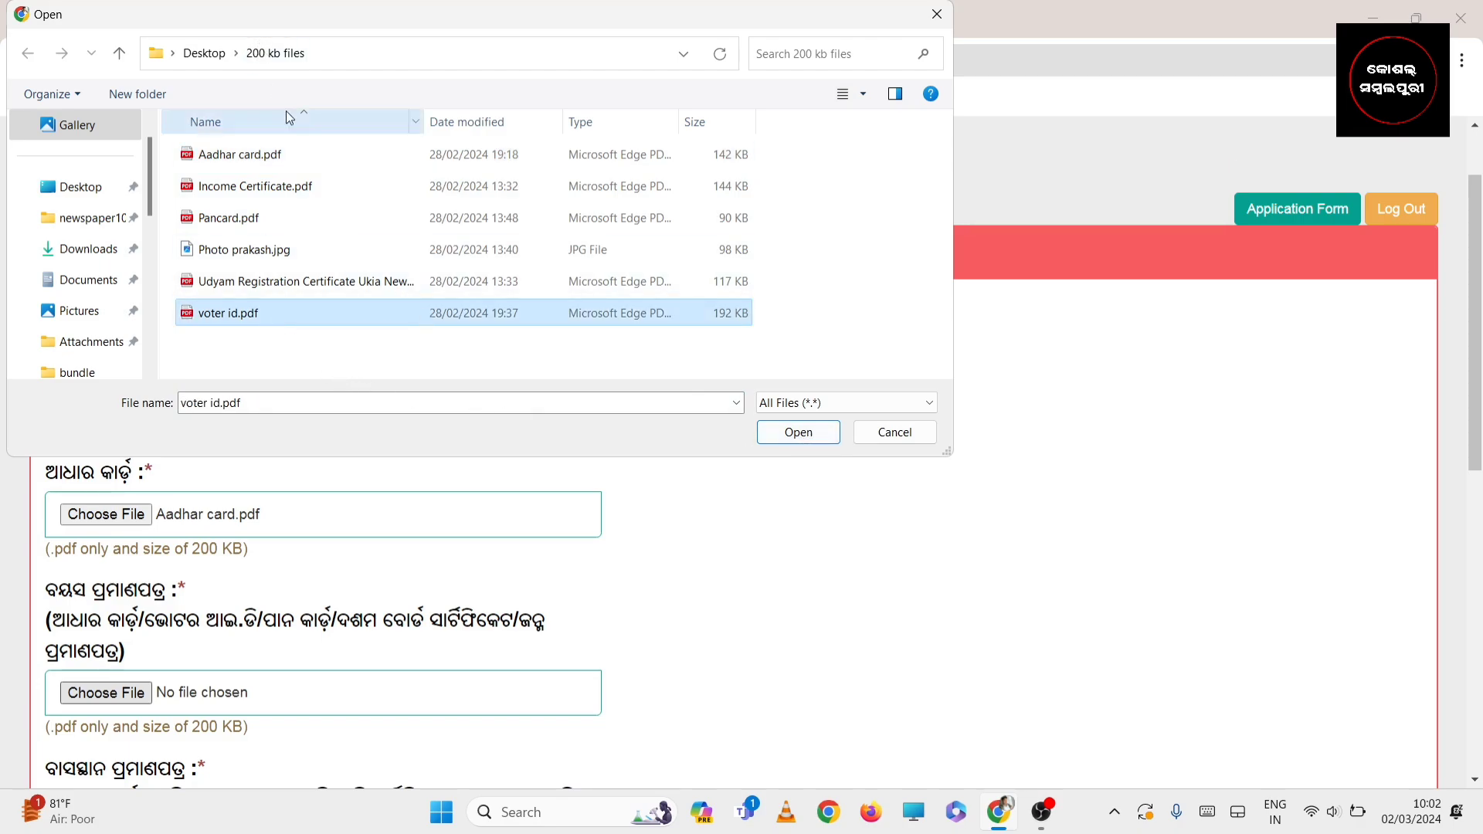
pyautogui.click(811, 440)
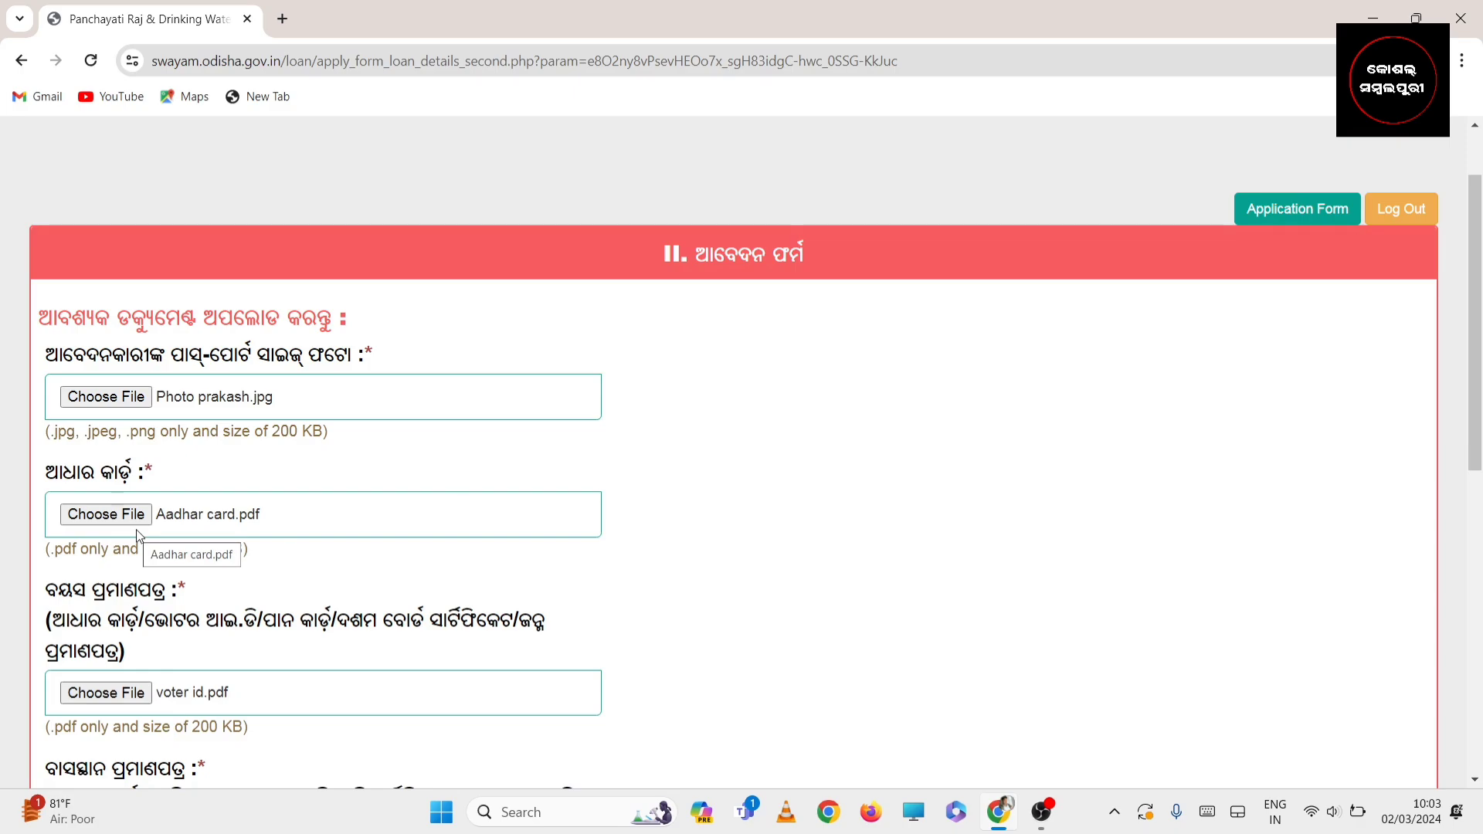
# Step: Attach Aadhar card.pdf as the residence proof
pyautogui.scroll(-1, 139, 534)
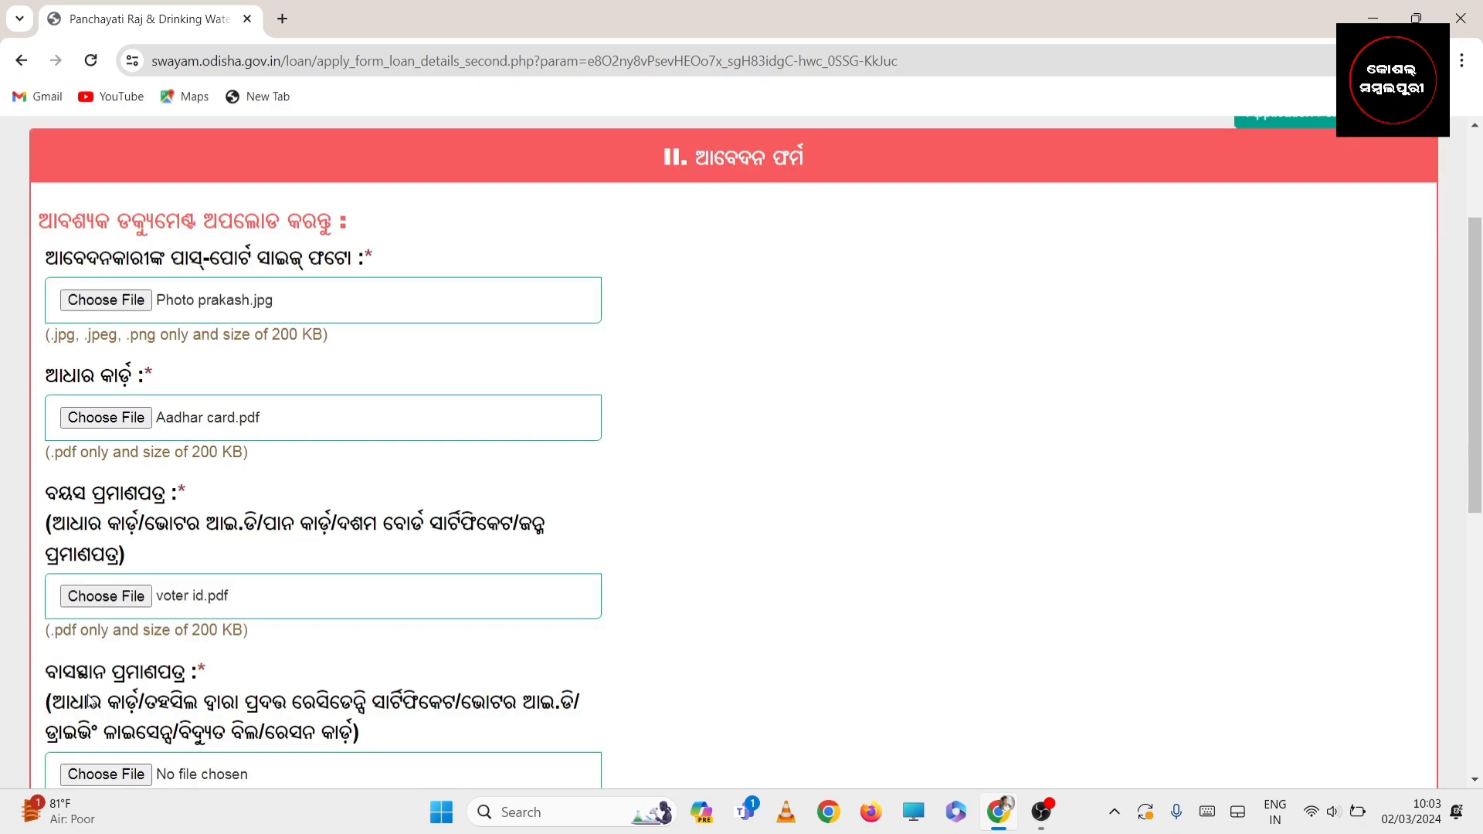
pyautogui.scroll(-1, 230, 638)
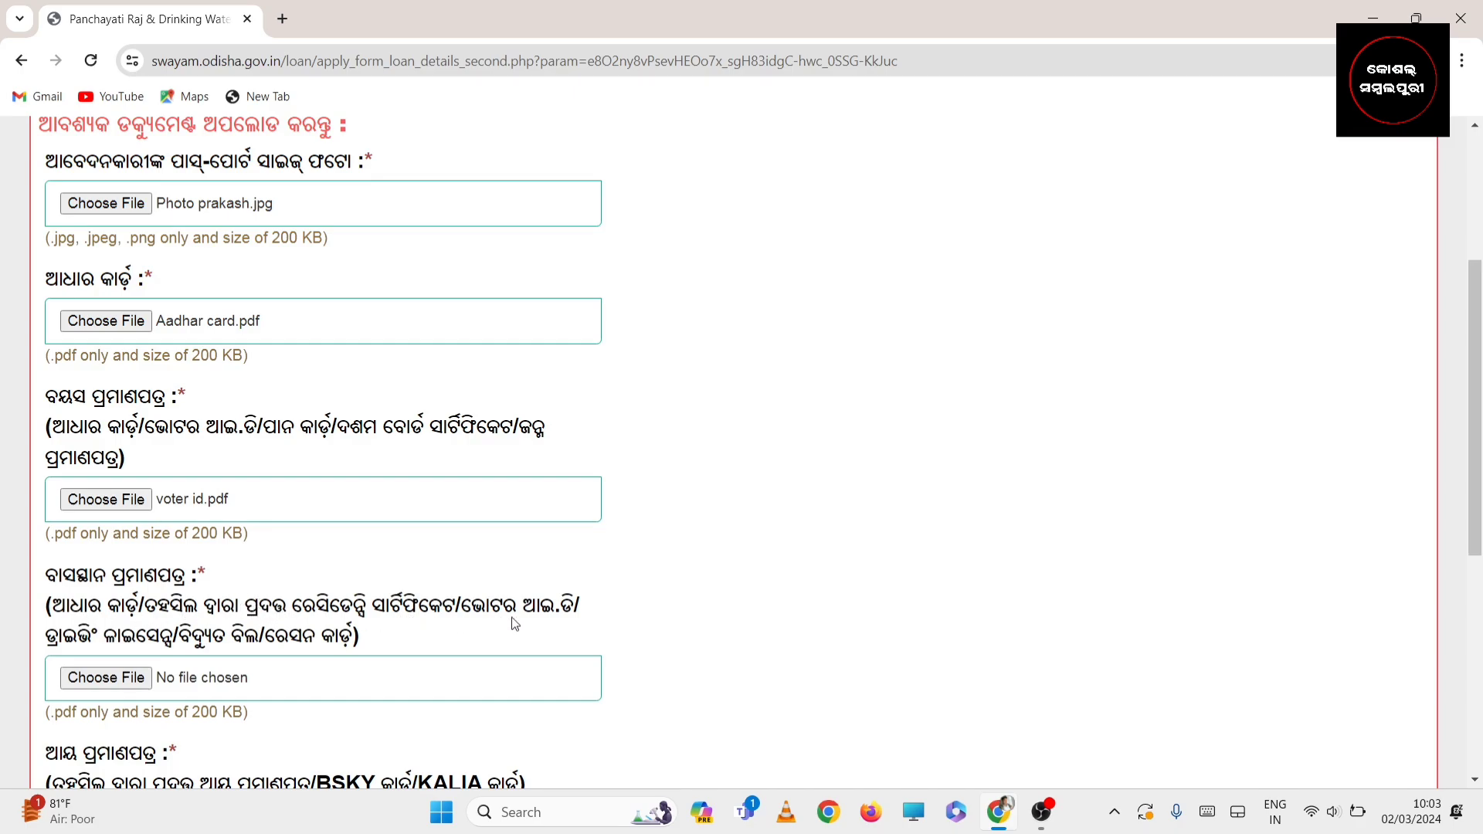
pyautogui.click(98, 678)
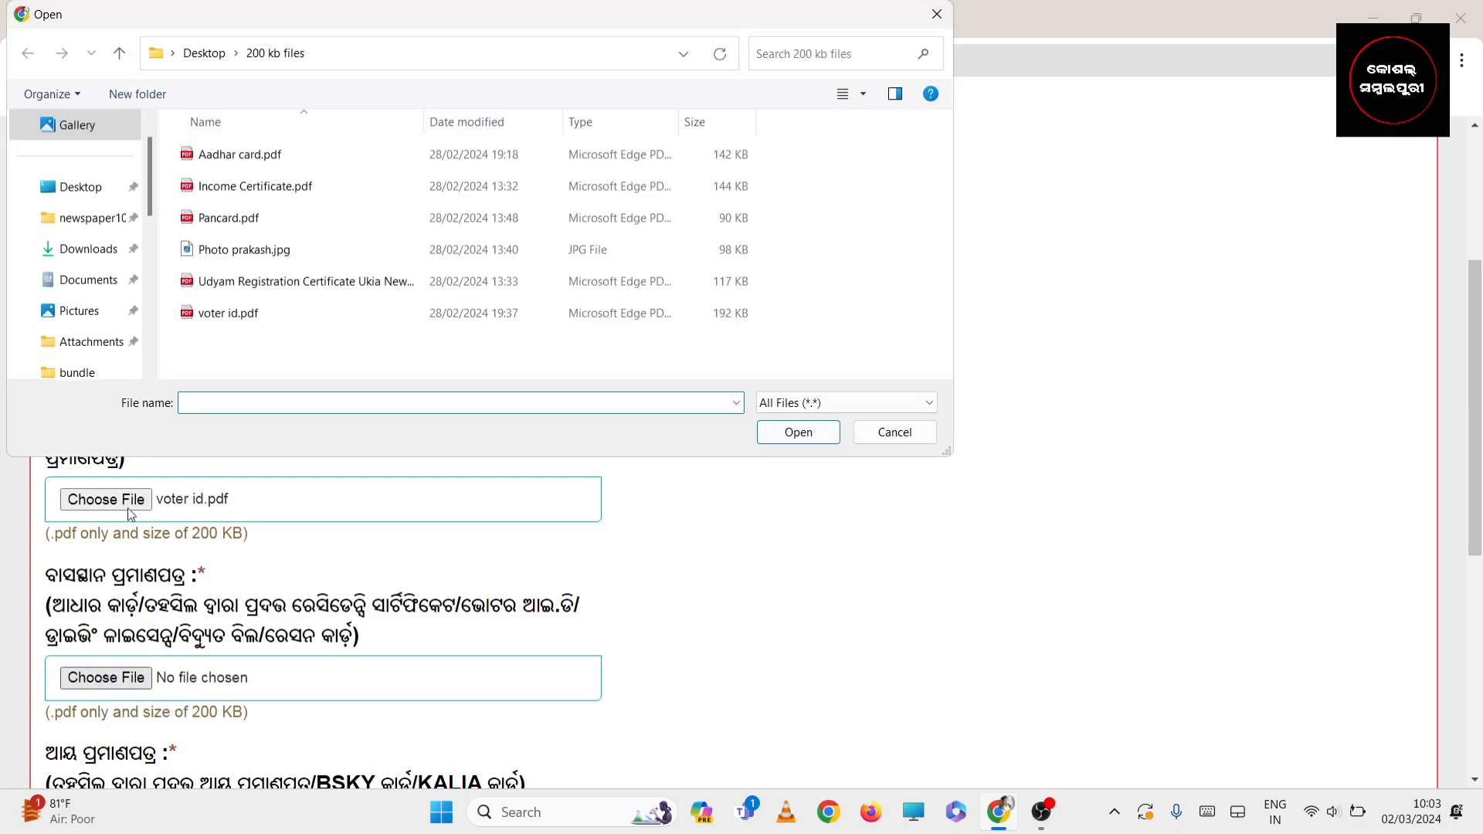
pyautogui.click(265, 160)
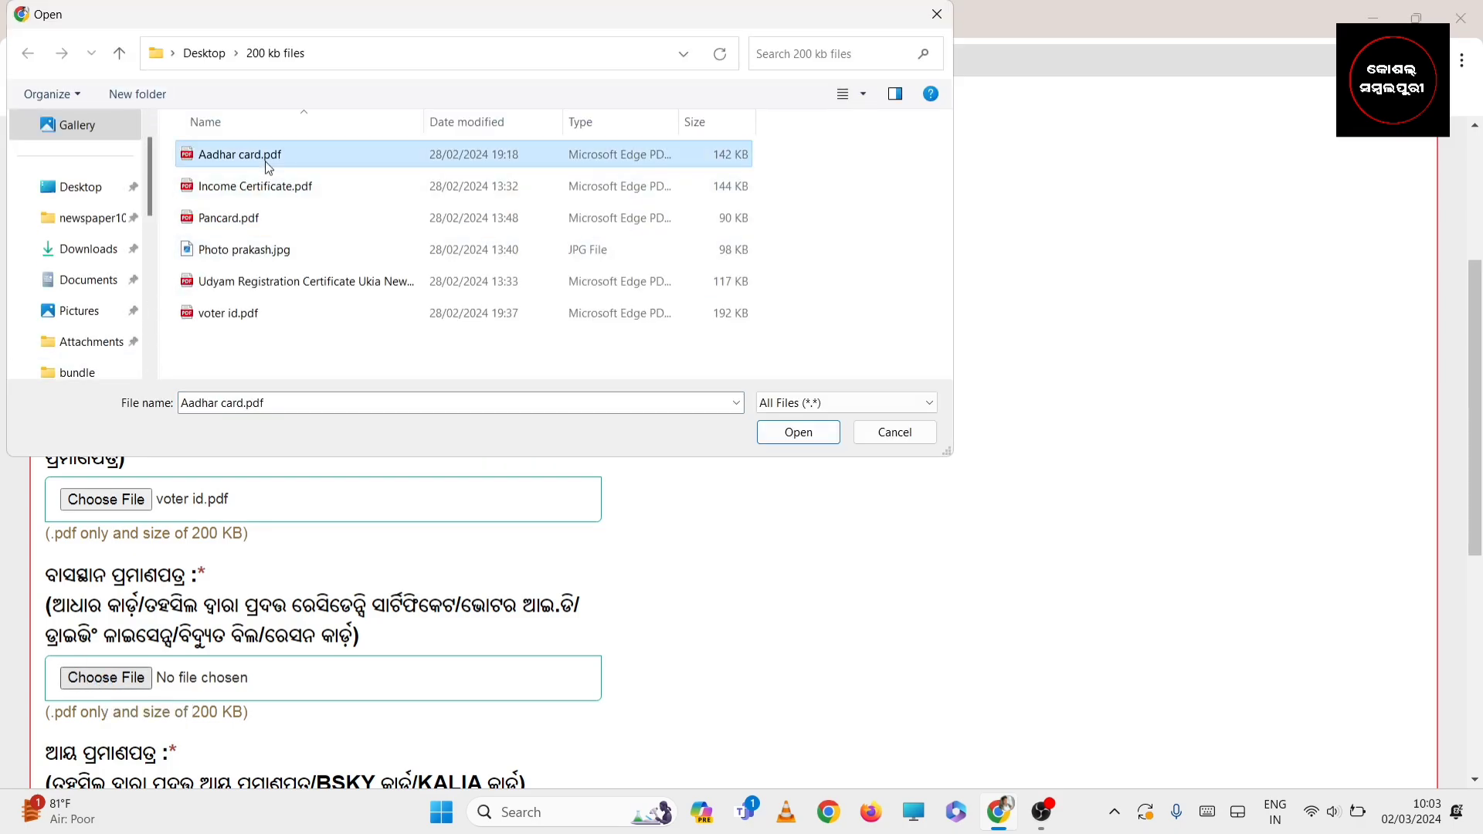
pyautogui.click(800, 433)
# Step: Attach Income Certificate.pdf as the income proof
pyautogui.scroll(-2, 71, 592)
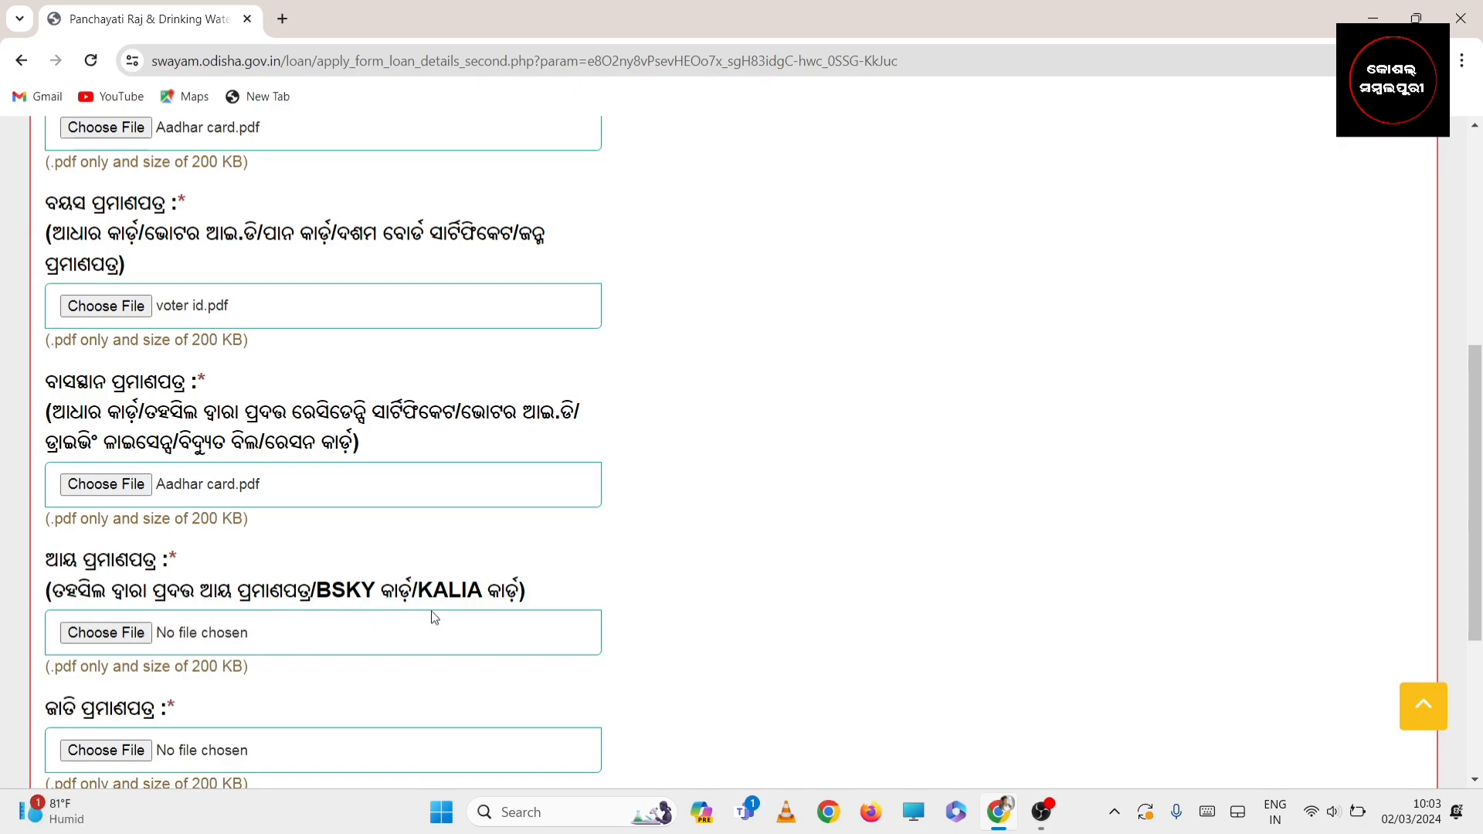
pyautogui.click(126, 634)
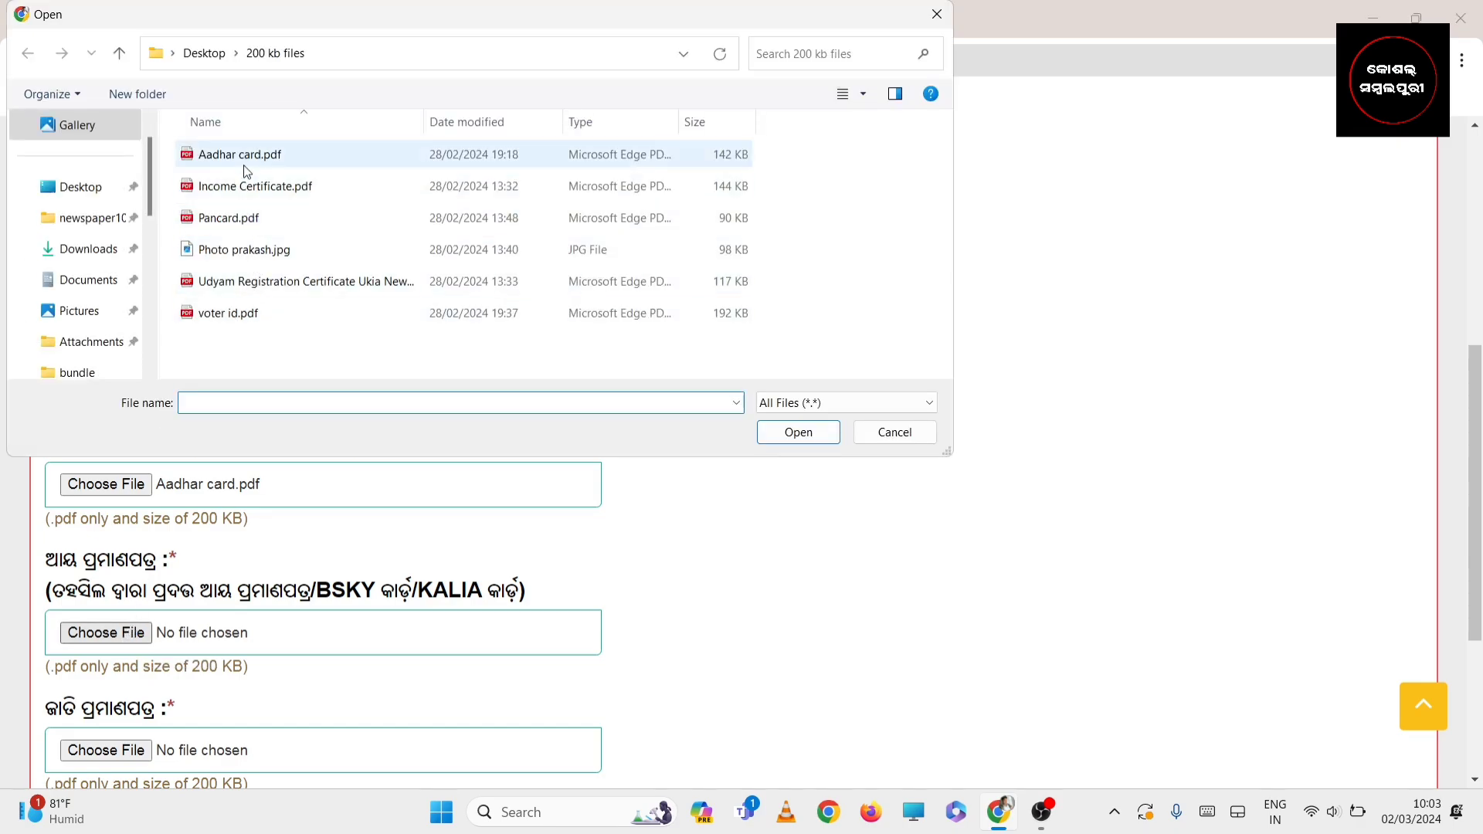
pyautogui.click(248, 187)
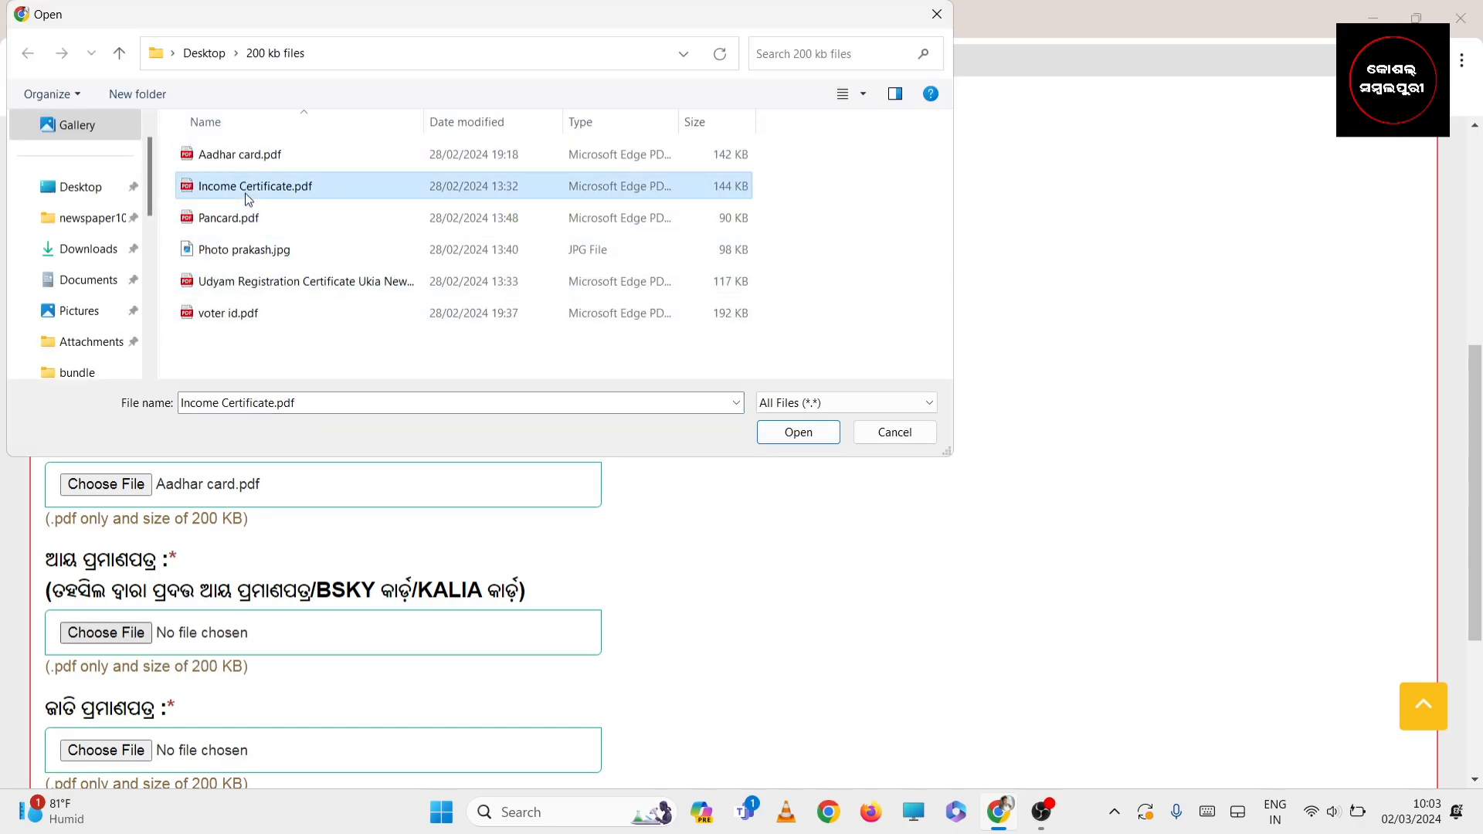
pyautogui.click(781, 434)
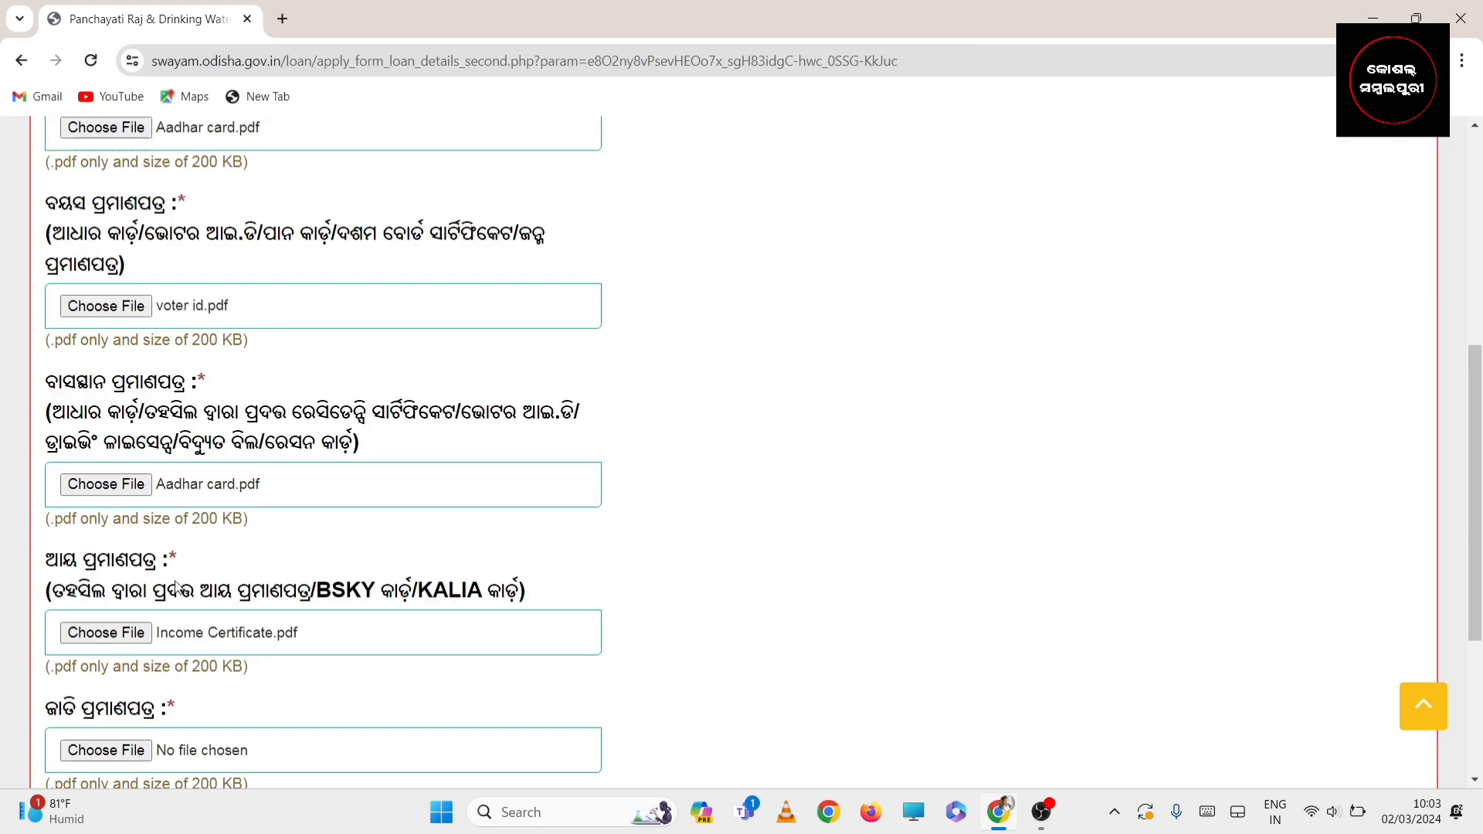
pyautogui.scroll(-1, 157, 583)
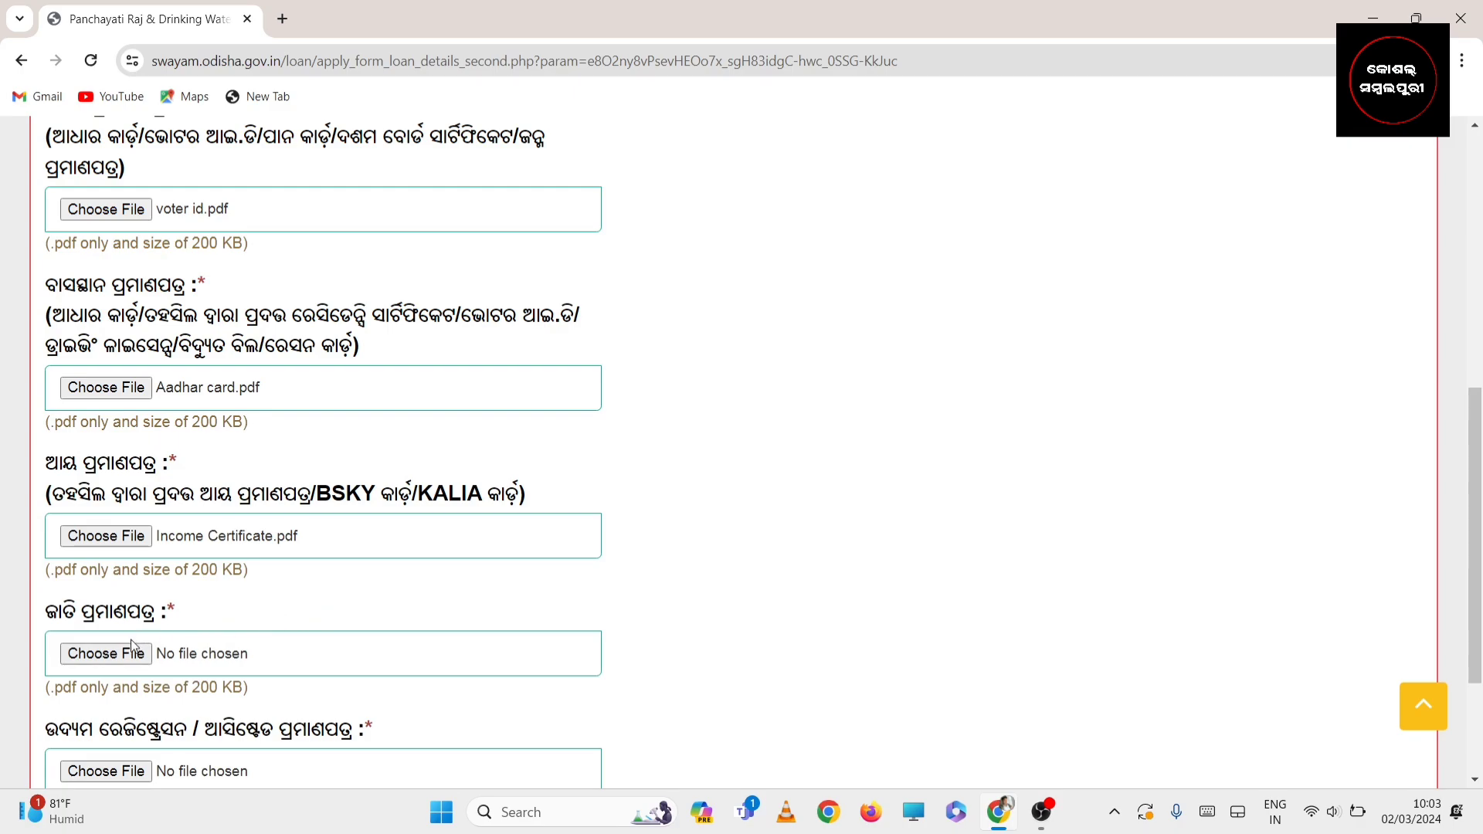
# Step: Attach Schedule Tribe Certificate..pdf as the caste certificate
pyautogui.scroll(-1, 114, 653)
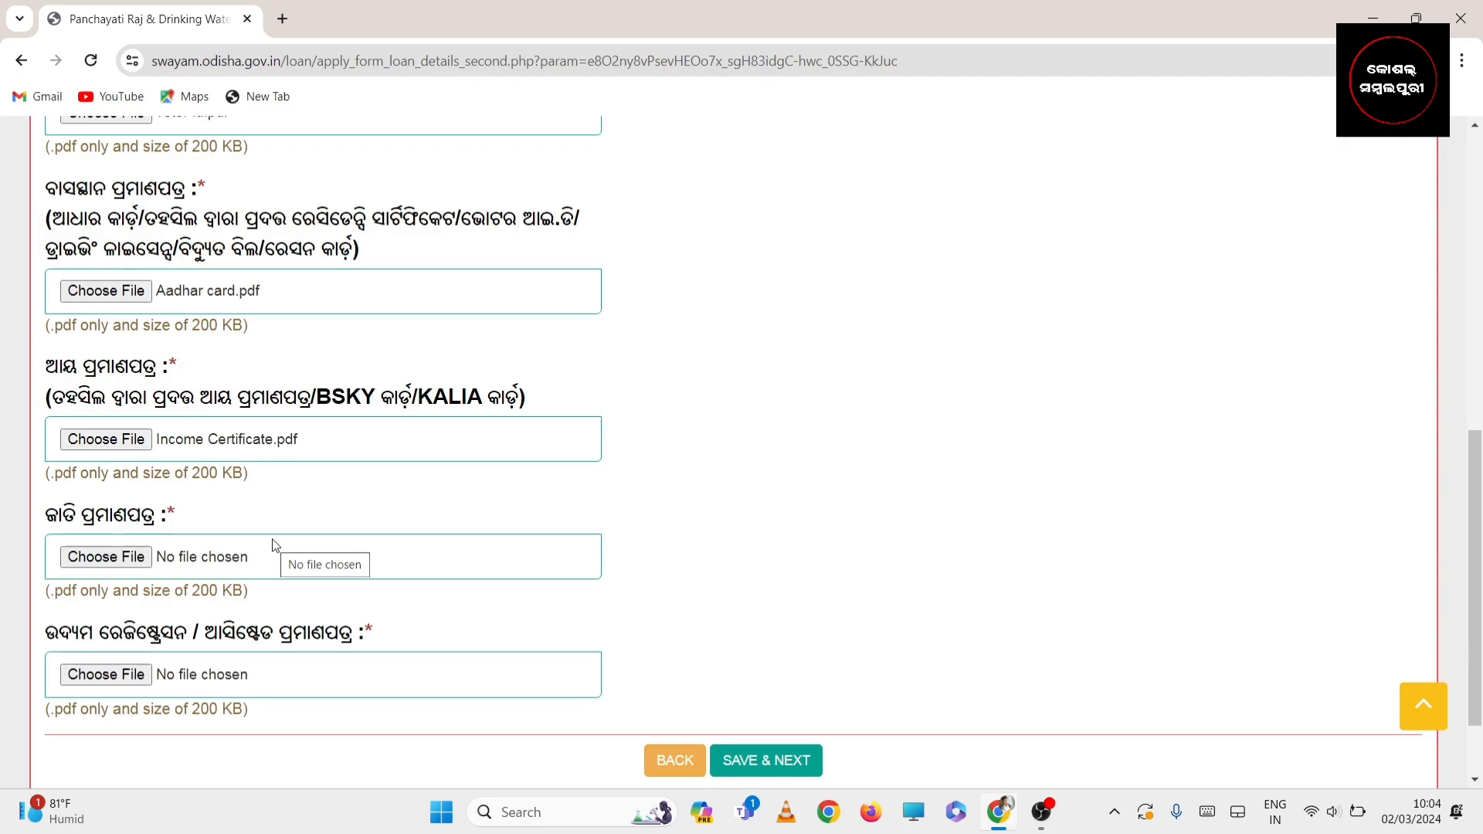
pyautogui.click(94, 557)
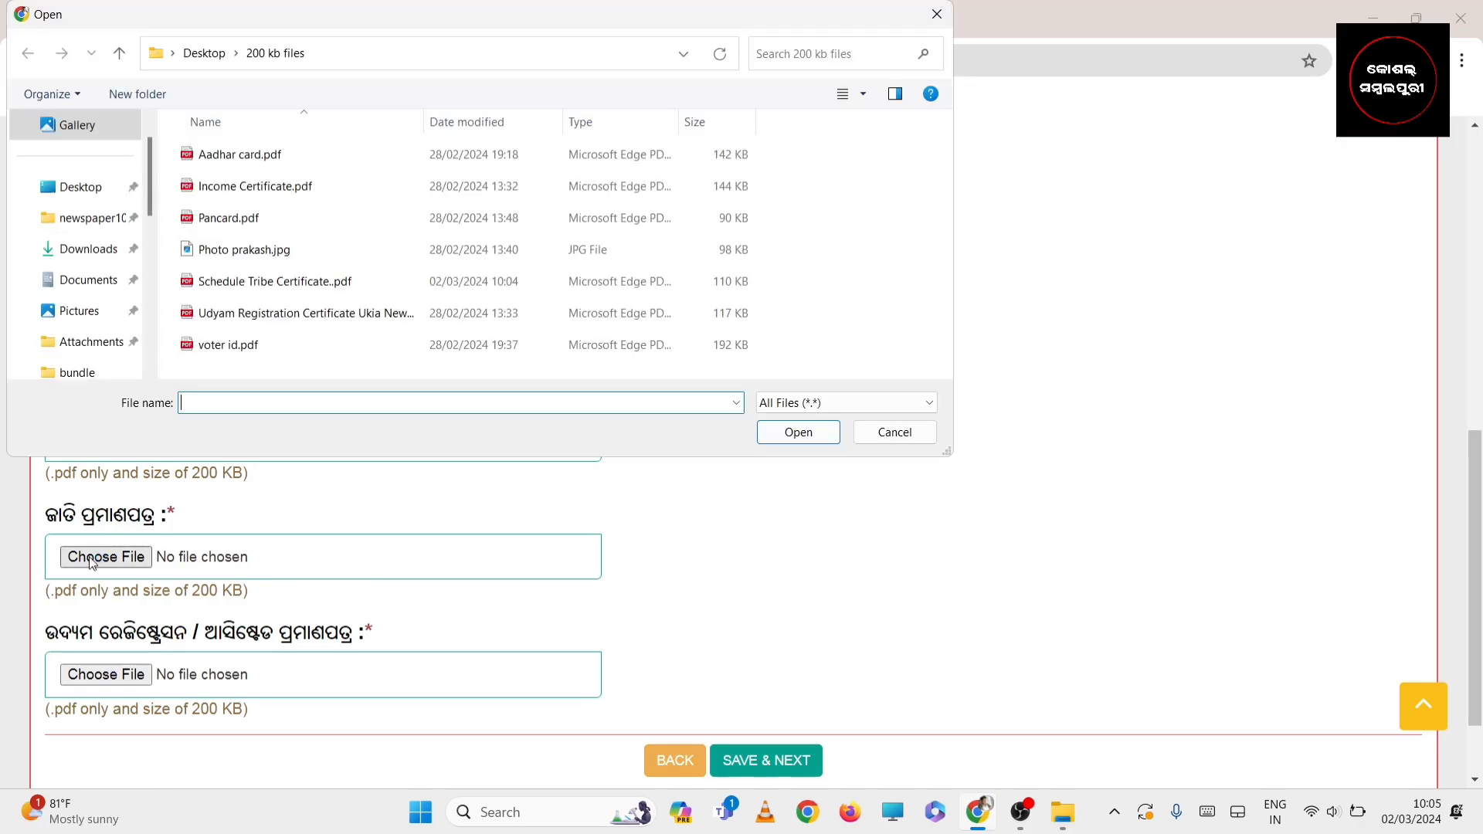
pyautogui.click(233, 296)
pyautogui.click(780, 433)
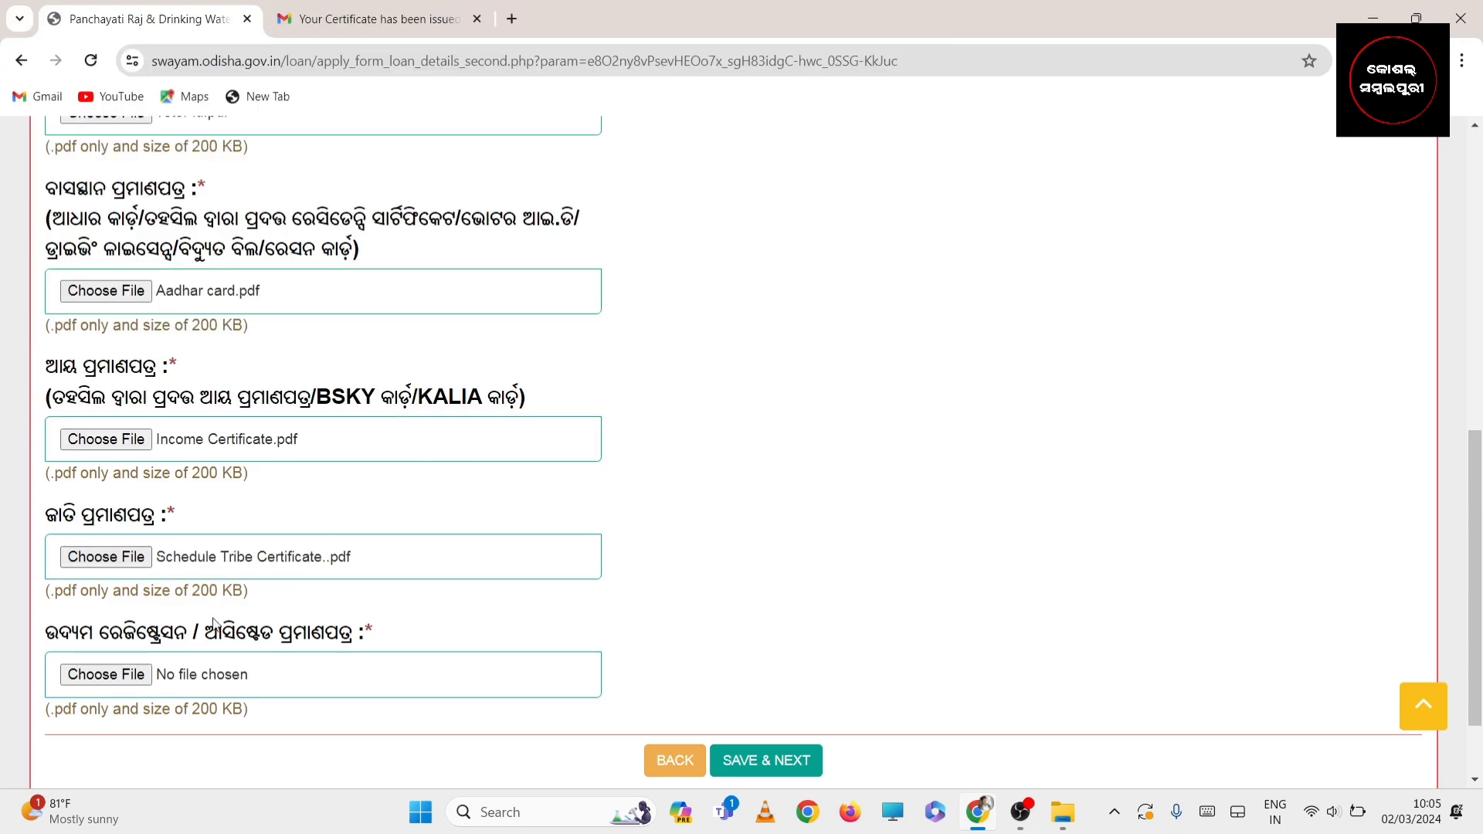
# Step: Attach Udyam Registration Certificate Ukia News.pdf, then SAVE & NEXT on the documents page
pyautogui.click(115, 677)
pyautogui.click(256, 314)
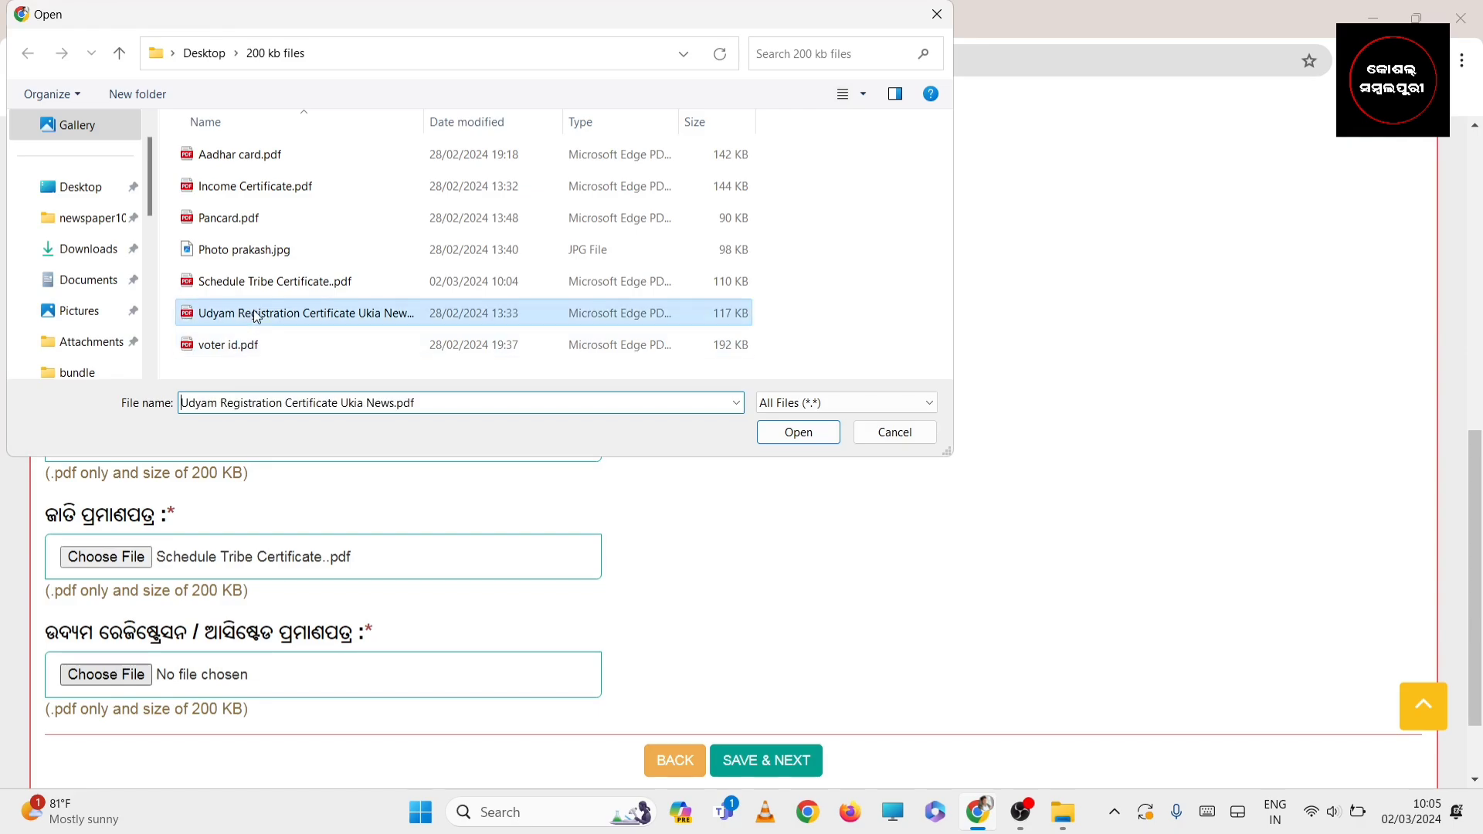
pyautogui.click(801, 433)
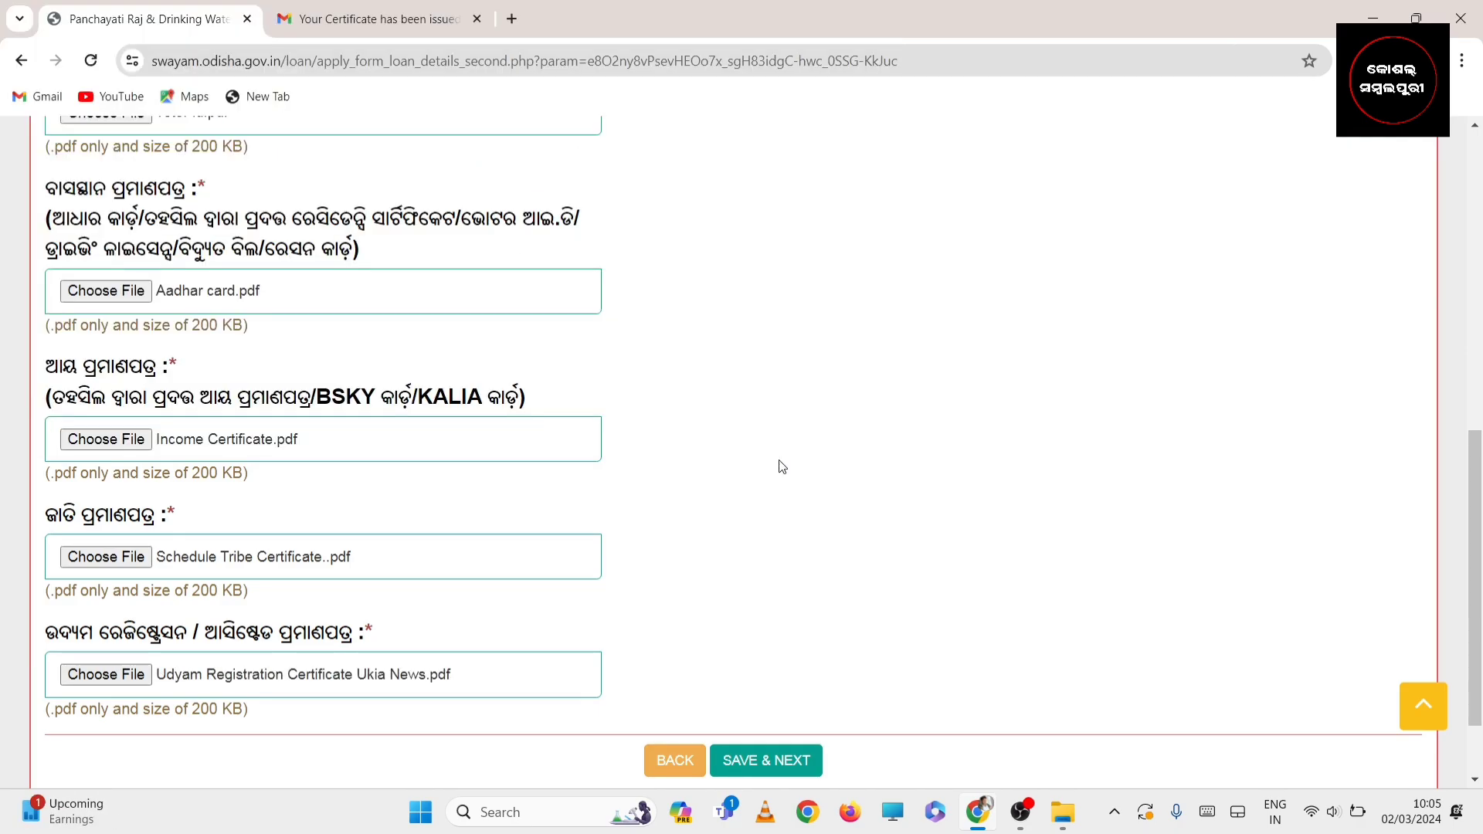
pyautogui.scroll(-2, 683, 474)
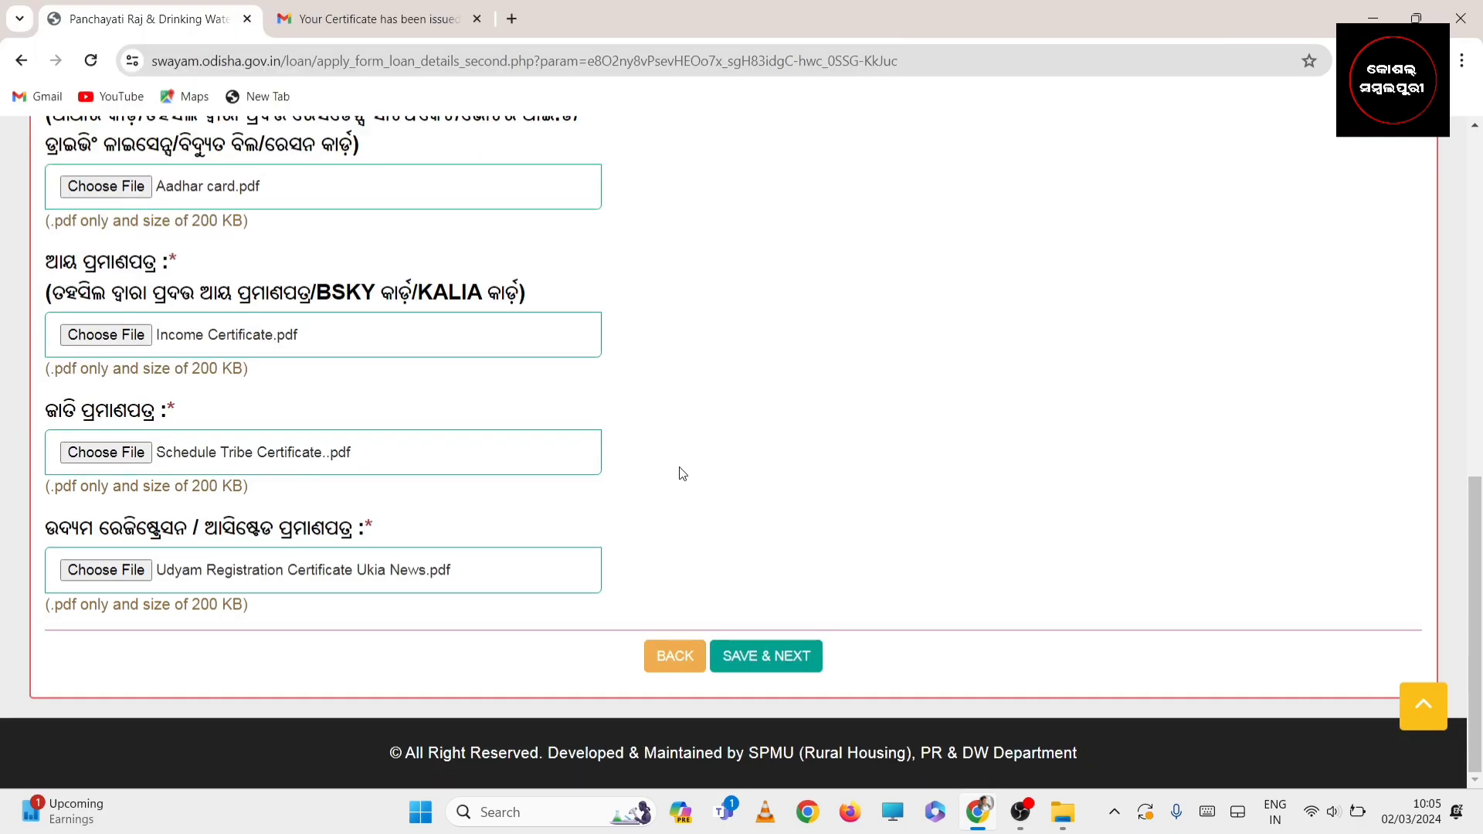
pyautogui.click(776, 664)
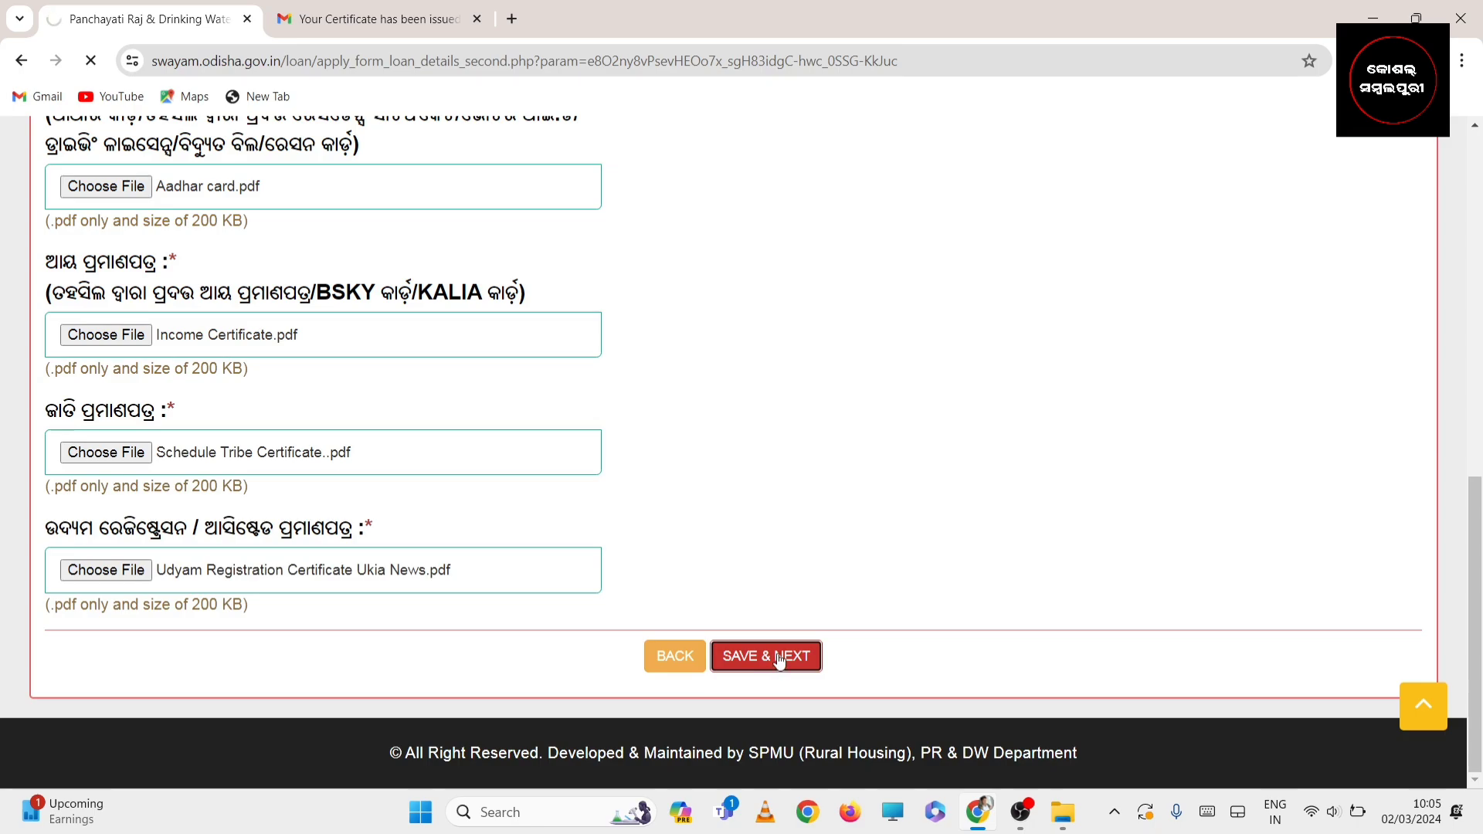